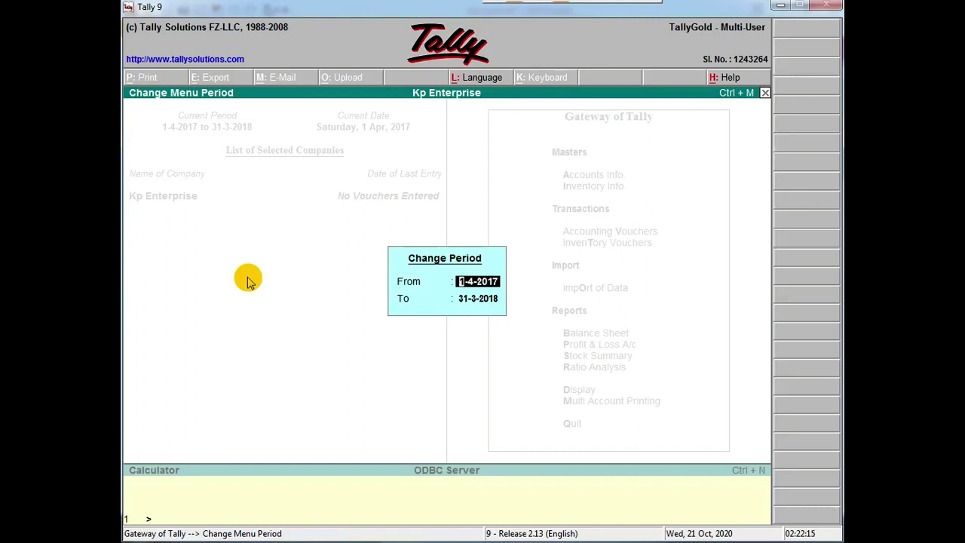
# - Accept the period 1-4-2017 to 31-3-2018 and open the accounts masters
pyautogui.press('Return')
pyautogui.press('Return')
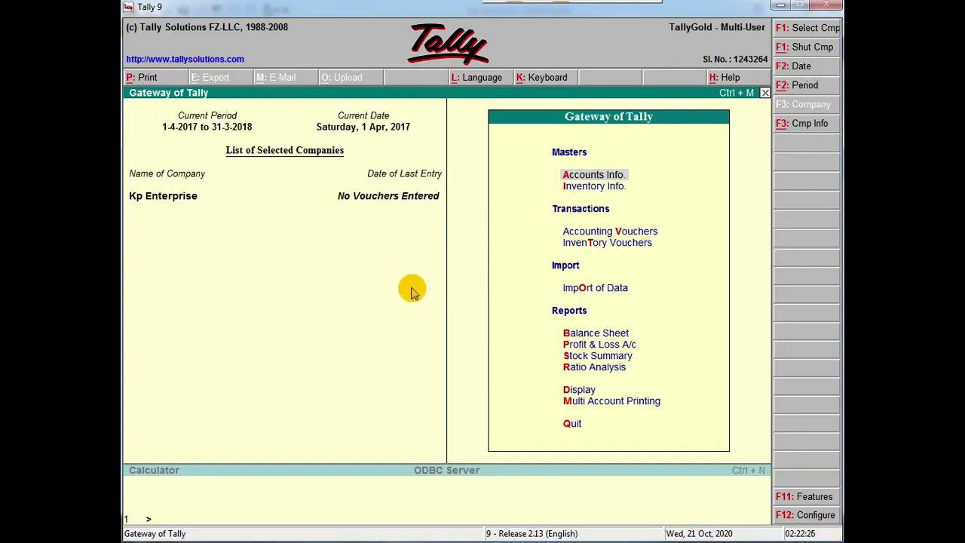
pyautogui.press('Return')
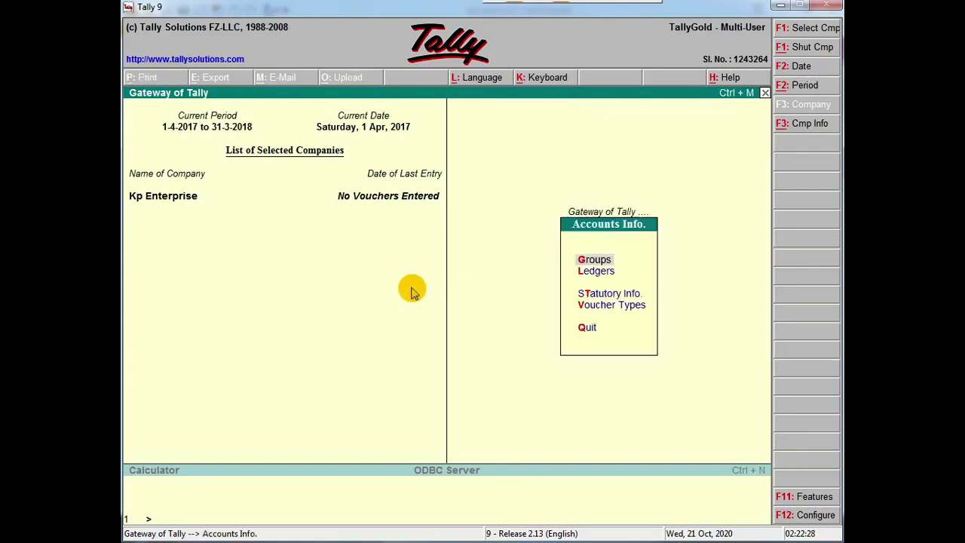
# - Look through the accounts master options and the statutory master categories, such as VAT Classifications and TDS Nature of Payments
pyautogui.press('Down')
pyautogui.press('Up')
pyautogui.press('Down')
pyautogui.press('Down')
pyautogui.press('Down')
pyautogui.press('Up')
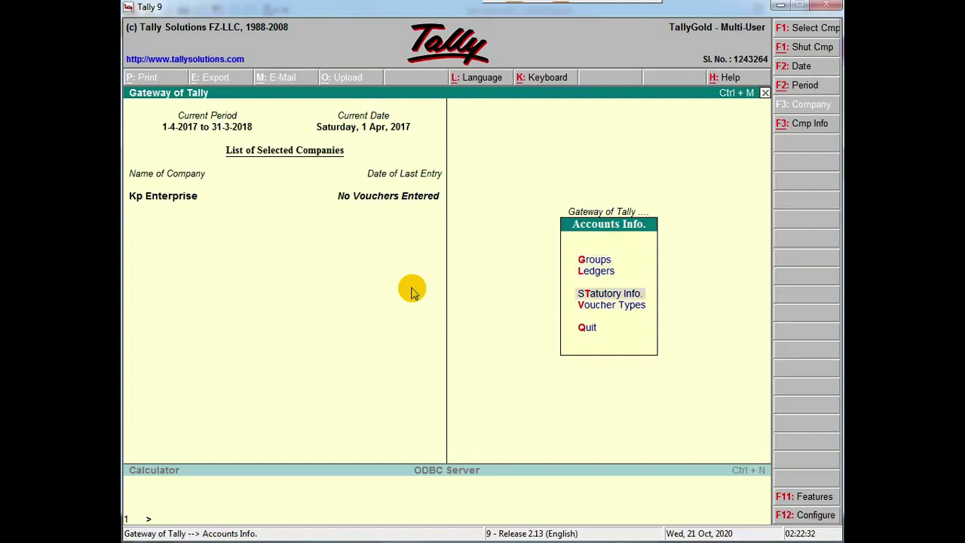
pyautogui.press('Up')
pyautogui.press('Down')
pyautogui.press('Return')
pyautogui.press('Down')
pyautogui.press('Down')
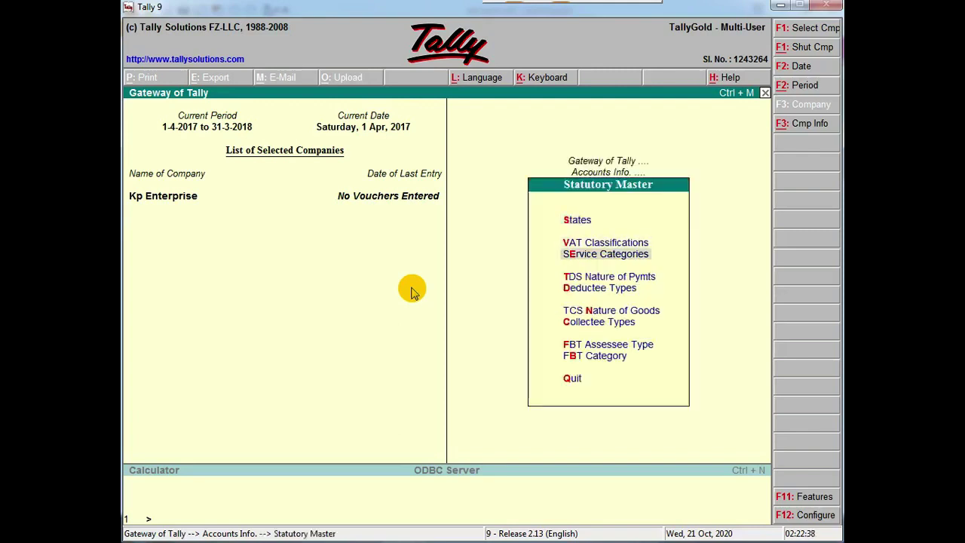
pyautogui.press('Up')
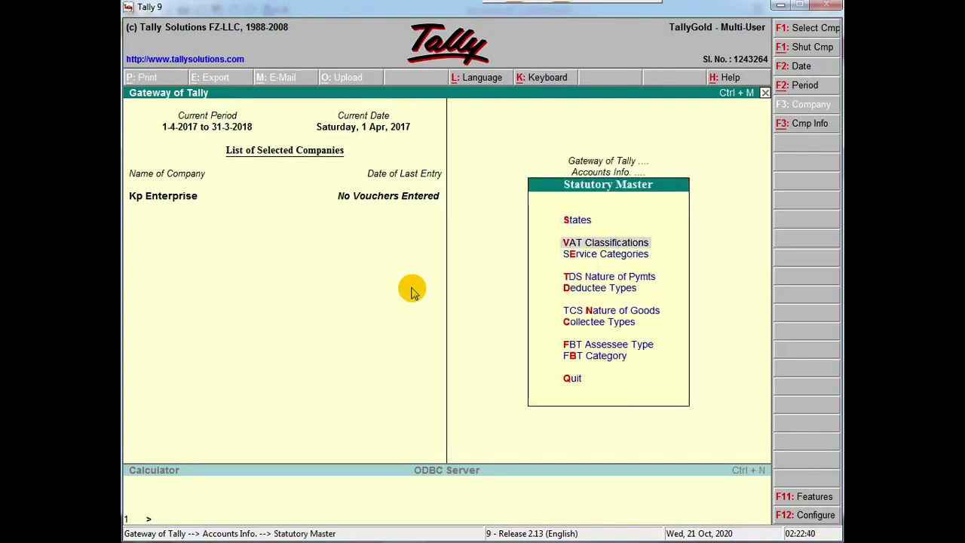
pyautogui.press('Down')
pyautogui.press('Down')
pyautogui.press('Down')
pyautogui.press('Up')
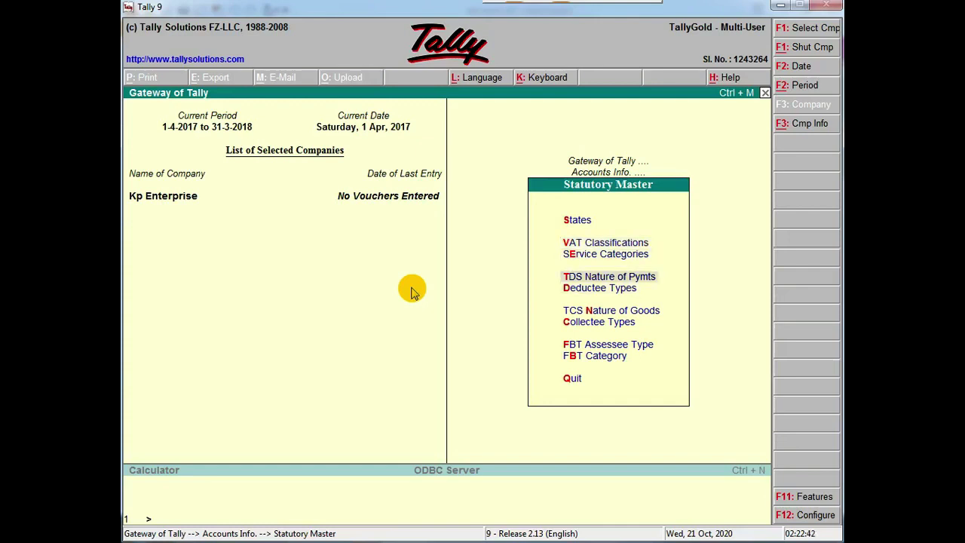
pyautogui.press('Down')
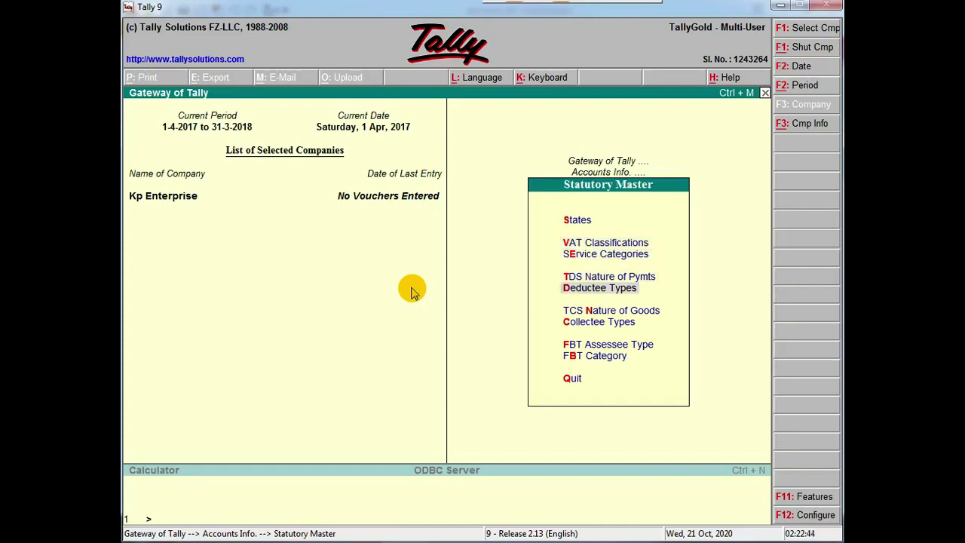
pyautogui.press('Escape')
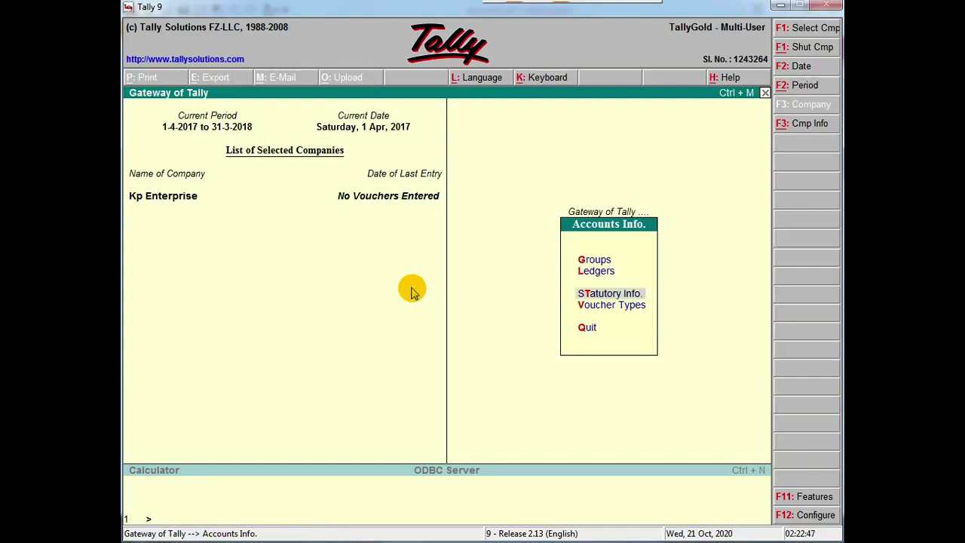
# - Check the list of existing ledgers using the single-ledger display option
pyautogui.press('Up')
pyautogui.press('Up')
pyautogui.press('Down')
pyautogui.press('Down')
pyautogui.press('Down')
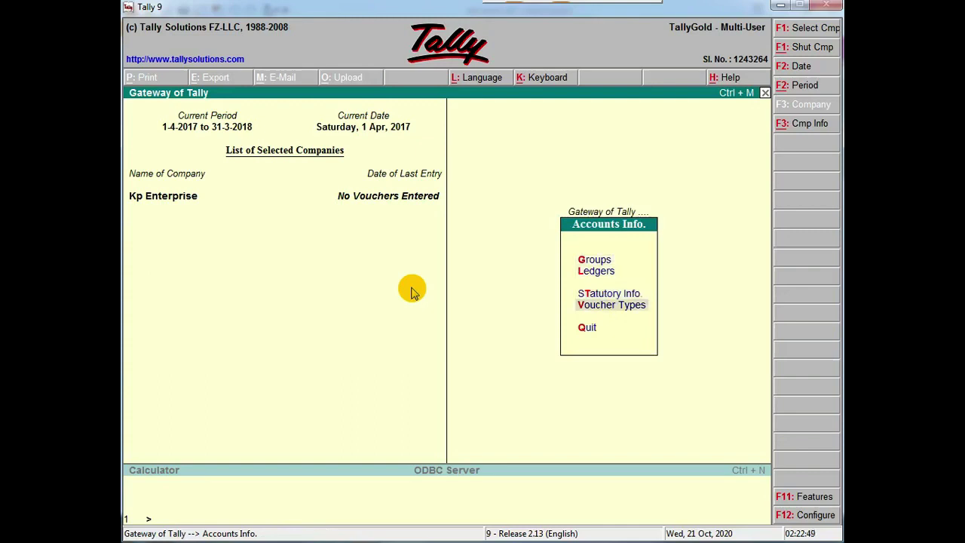
pyautogui.press('Up')
pyautogui.press('Up')
pyautogui.press('Up')
pyautogui.press('Down')
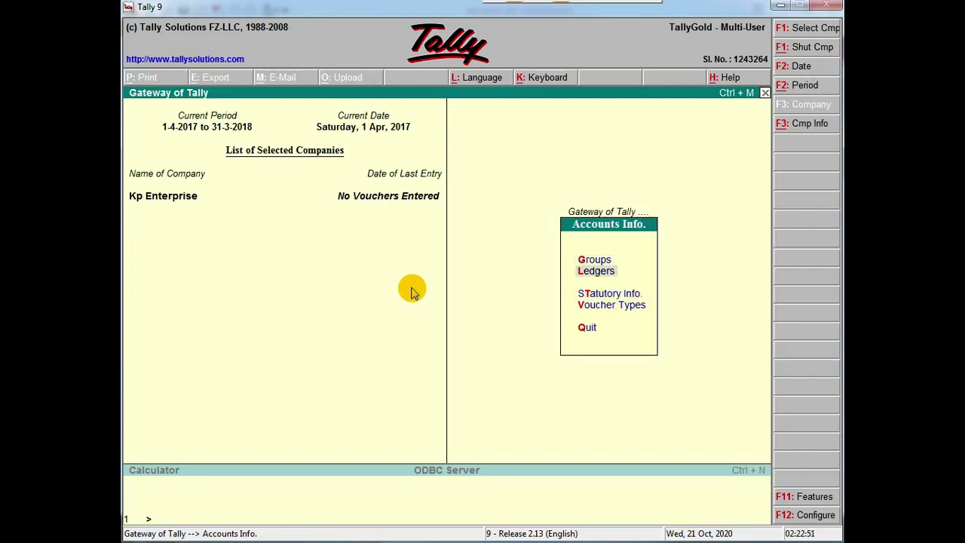
pyautogui.press('Return')
pyautogui.press('Down')
pyautogui.press('Return')
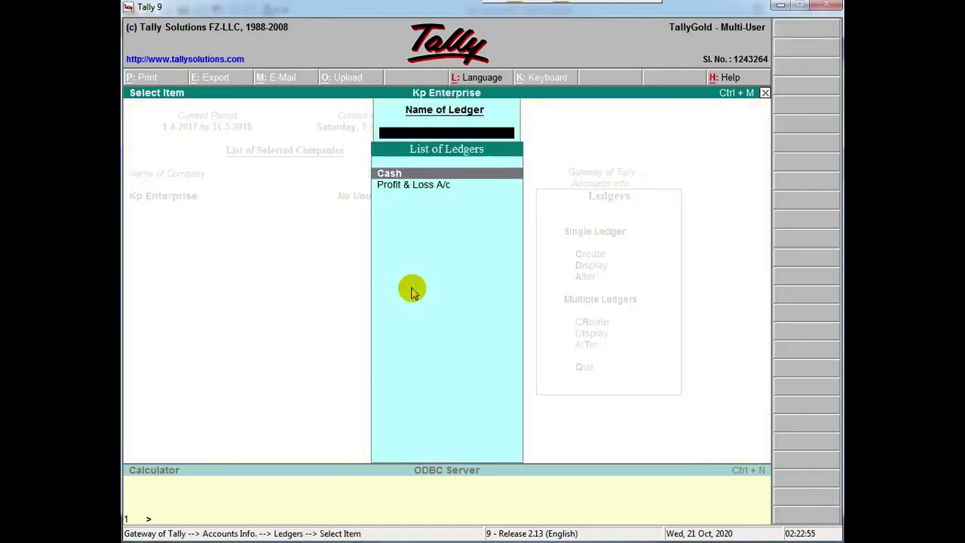
pyautogui.press('Down')
pyautogui.press('Up')
pyautogui.press('Escape')
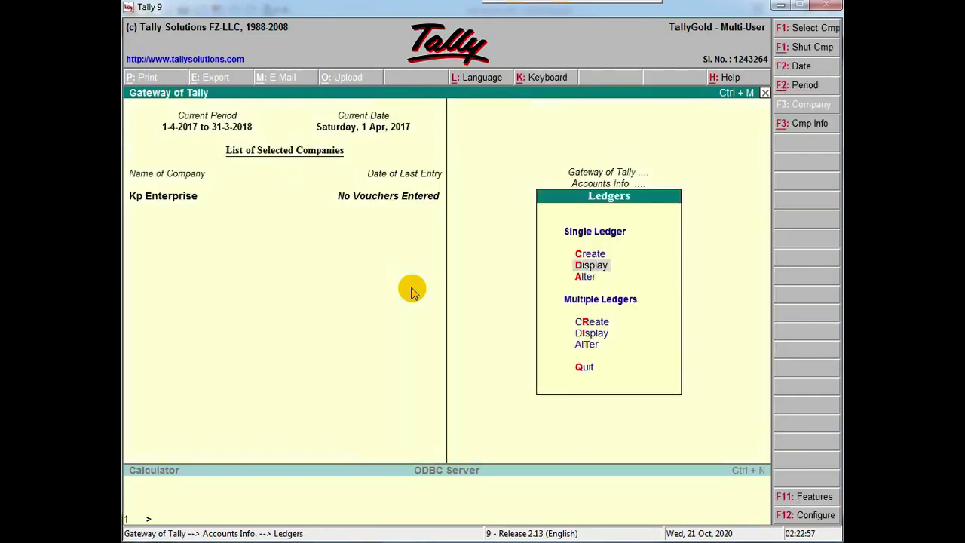
# - Start creating a single ledger named Iob Bank, checking the bank's name in the iob bank.pdf statement
pyautogui.press('Up')
pyautogui.press('Return')
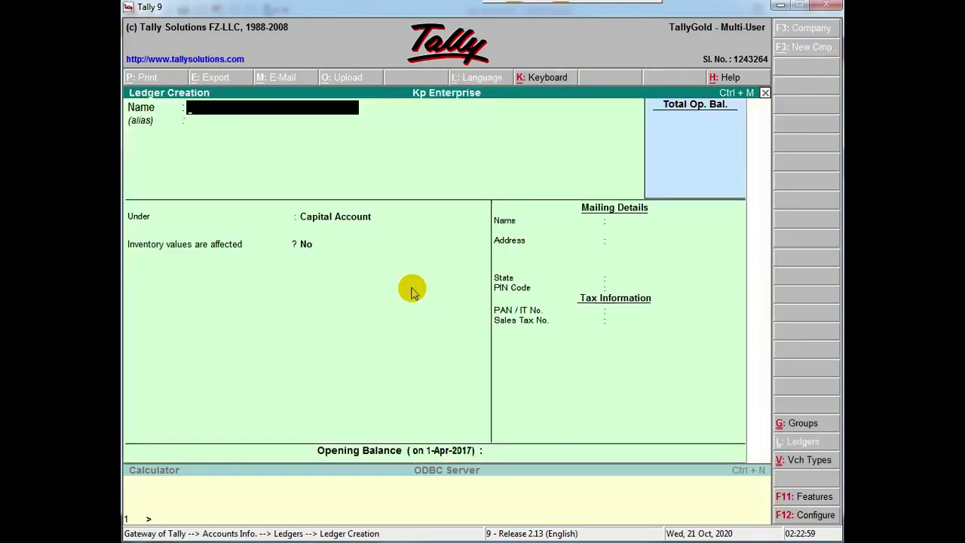
pyautogui.hotkey('alt', 'Tab')
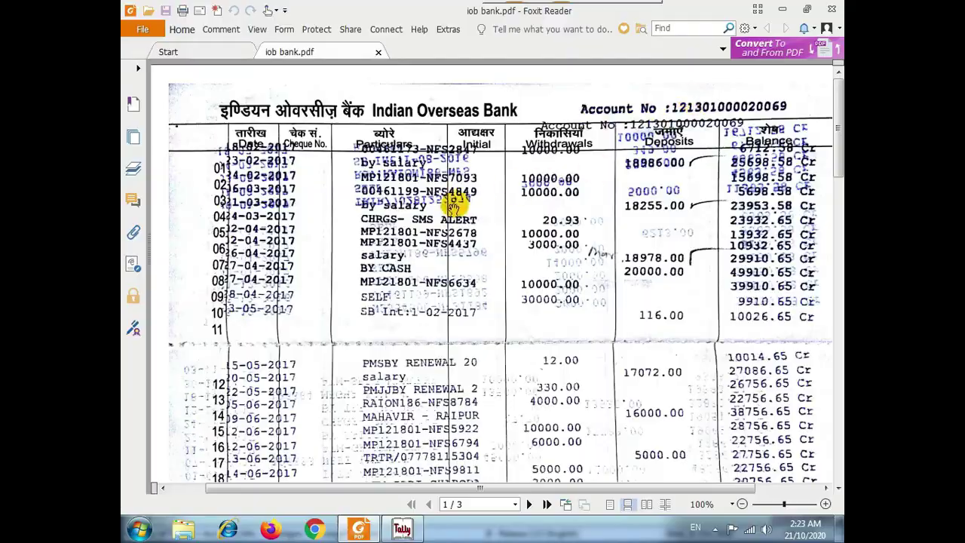
pyautogui.hotkey('alt', 'Tab')
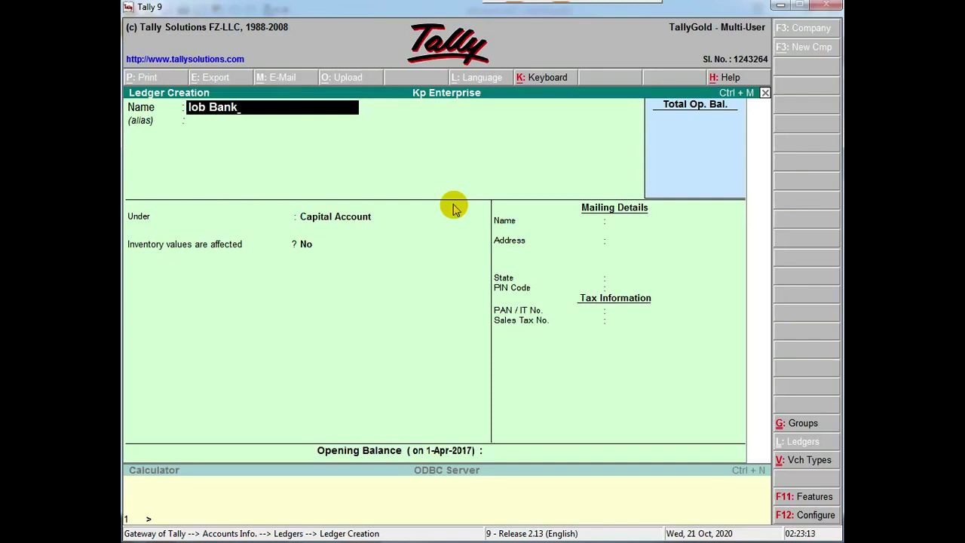
pyautogui.press('Return')
pyautogui.press('Return')
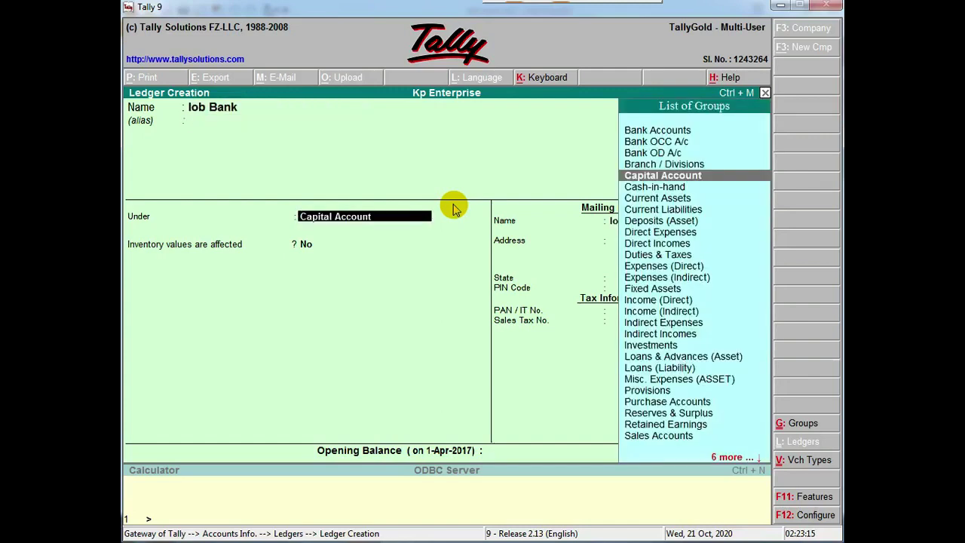
# - Place the Iob Bank ledger under Bank Accounts, keeping 1-Apr-2017 as the reconciliation date and leaving the account number, address and state unset
pyautogui.write('Ban')
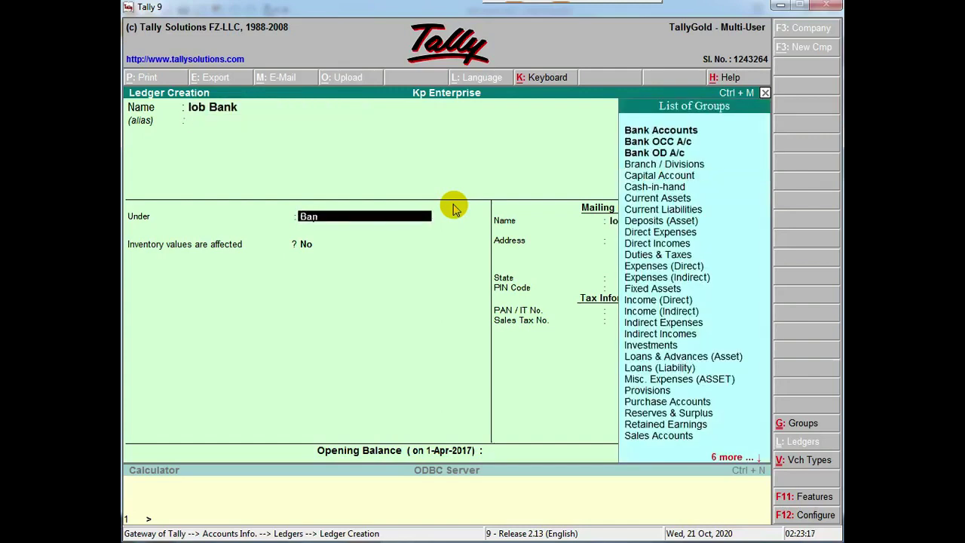
pyautogui.press('Return')
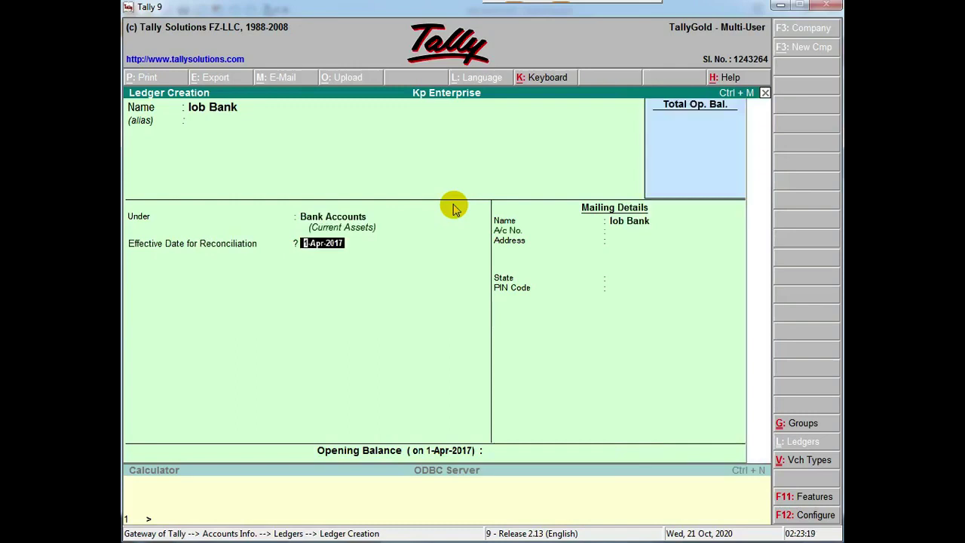
pyautogui.press('Return')
pyautogui.press('Return')
pyautogui.press('Return')
pyautogui.press('Return')
pyautogui.press('Return')
pyautogui.press('Return')
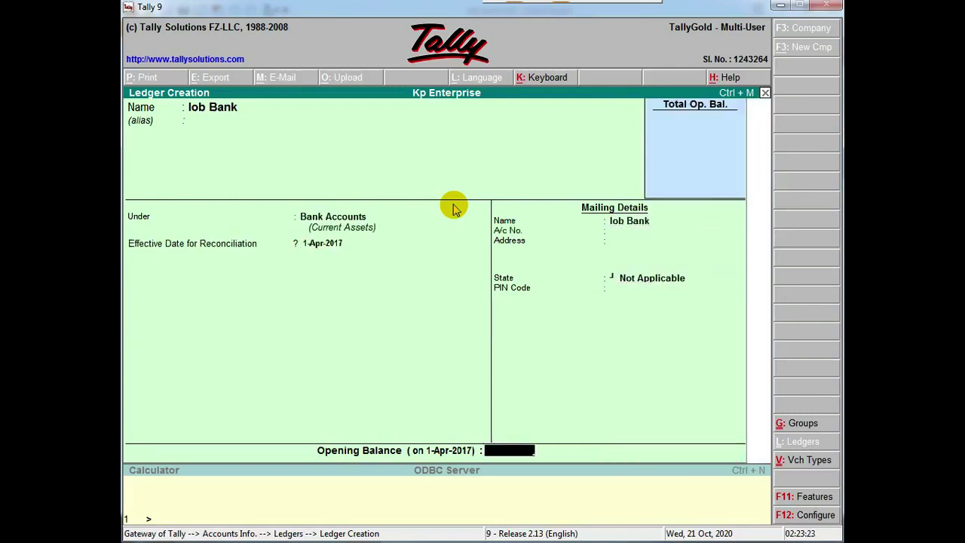
# - Look up the balance in the iob bank.pdf statement, save the ledger with opening balance 23932.65, and return to the Gateway of Tally
pyautogui.hotkey('alt', 'Tab')
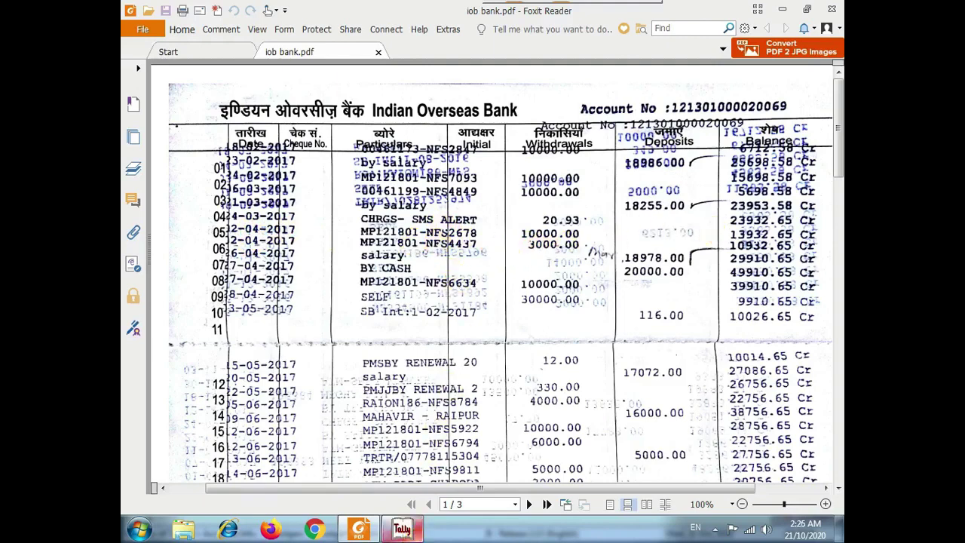
pyautogui.click(402, 528)
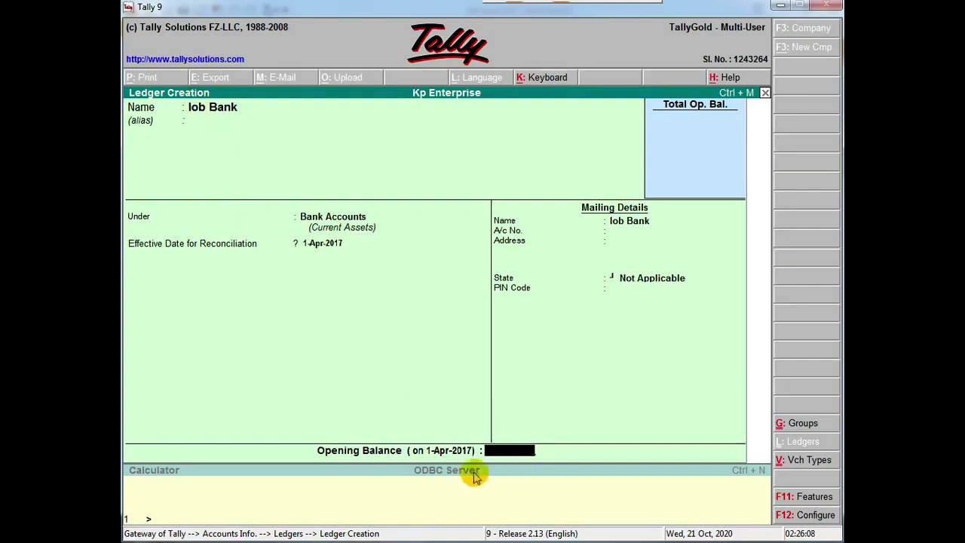
pyautogui.hotkey('alt', 'Tab')
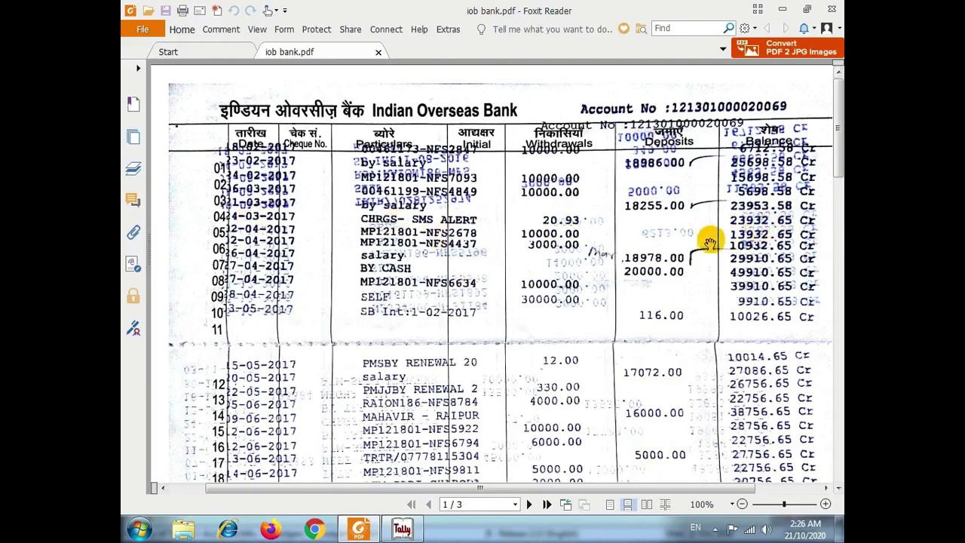
pyautogui.hotkey('alt', 'Tab')
pyautogui.write('2393')
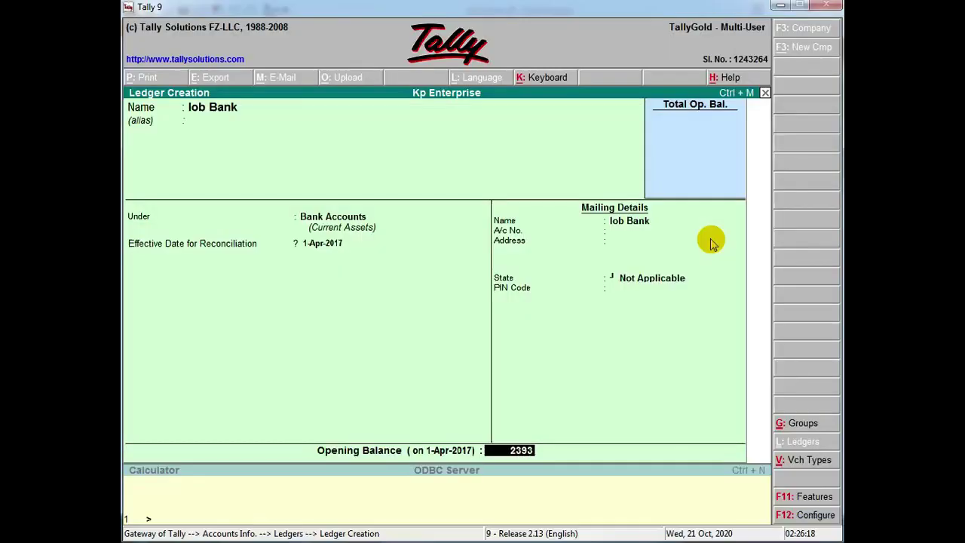
pyautogui.write('2.65')
pyautogui.press('Return')
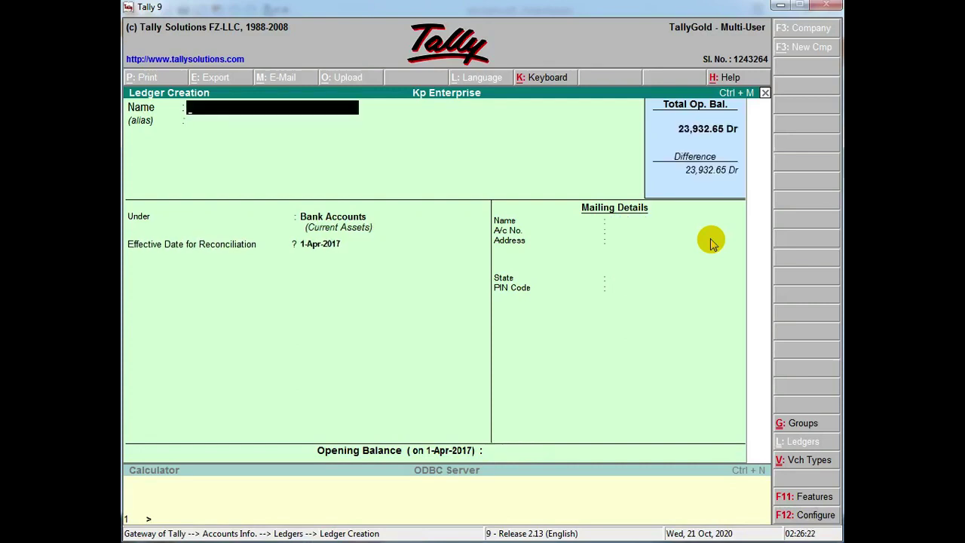
pyautogui.press('Escape')
pyautogui.press('Return')
pyautogui.press('Escape')
pyautogui.press('Escape')
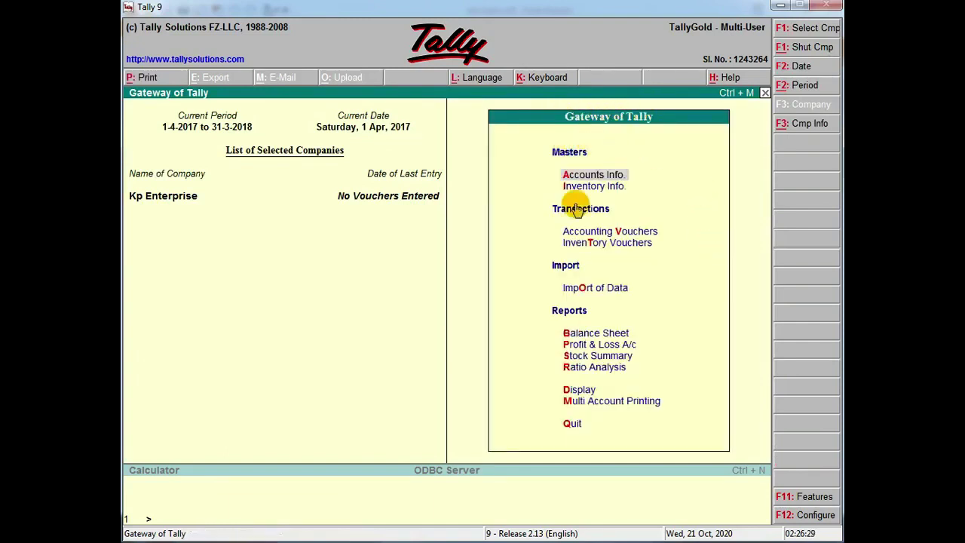
# - Open the Balance Sheet report for Kp Enterprise
pyautogui.press('Down')
pyautogui.press('Down')
pyautogui.press('Down')
pyautogui.press('Up')
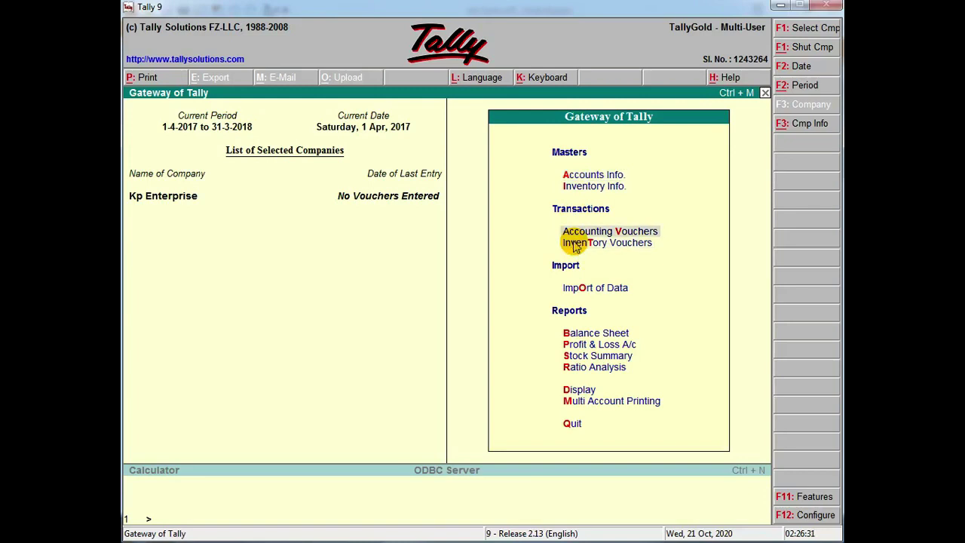
pyautogui.press('Return')
pyautogui.press('Escape')
pyautogui.press('Down')
pyautogui.press('Down')
pyautogui.press('Down')
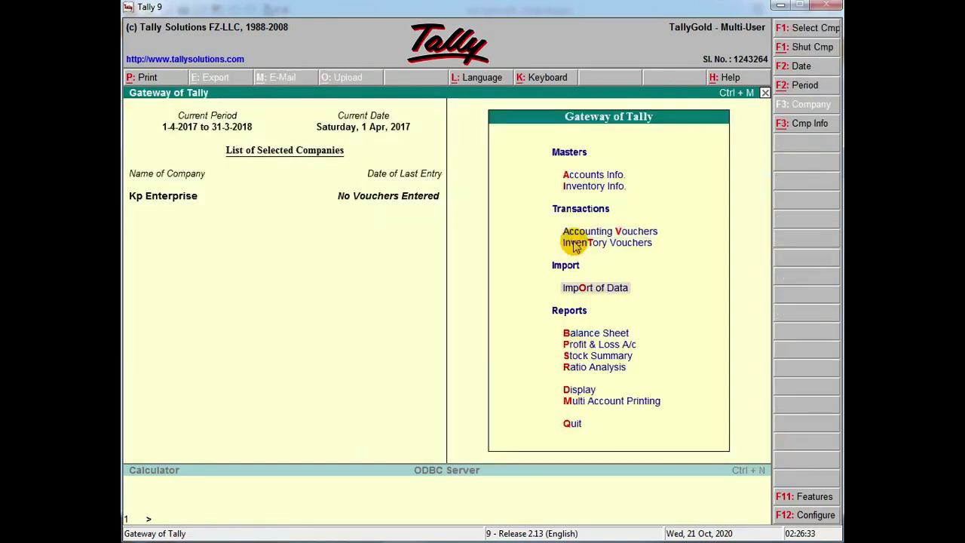
pyautogui.press('Return')
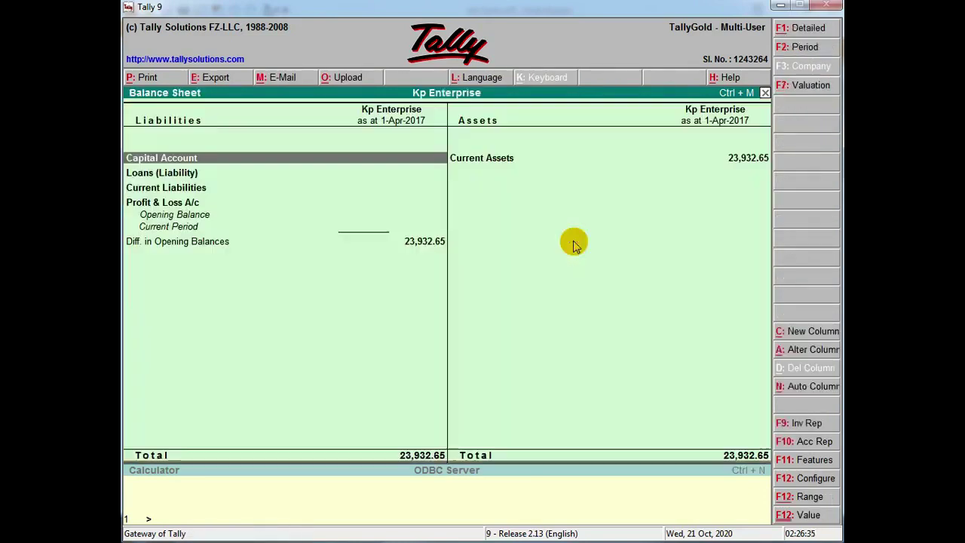
# - Drill from Current Assets through Bank Accounts to the Iob Bank ledger's April vouchers, checking its opening balance, and return to the Gateway of Tally
pyautogui.press('Right')
pyautogui.press('Return')
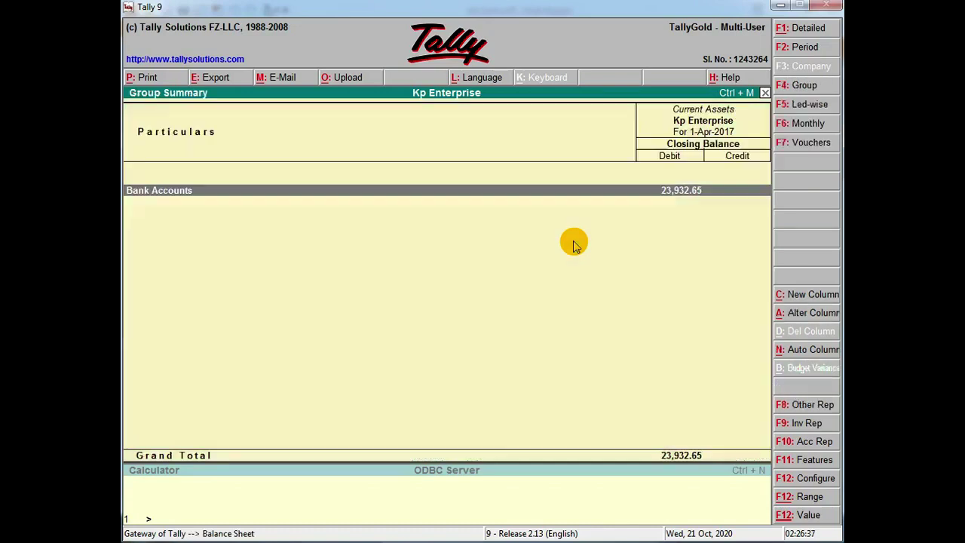
pyautogui.press('Return')
pyautogui.press('Return')
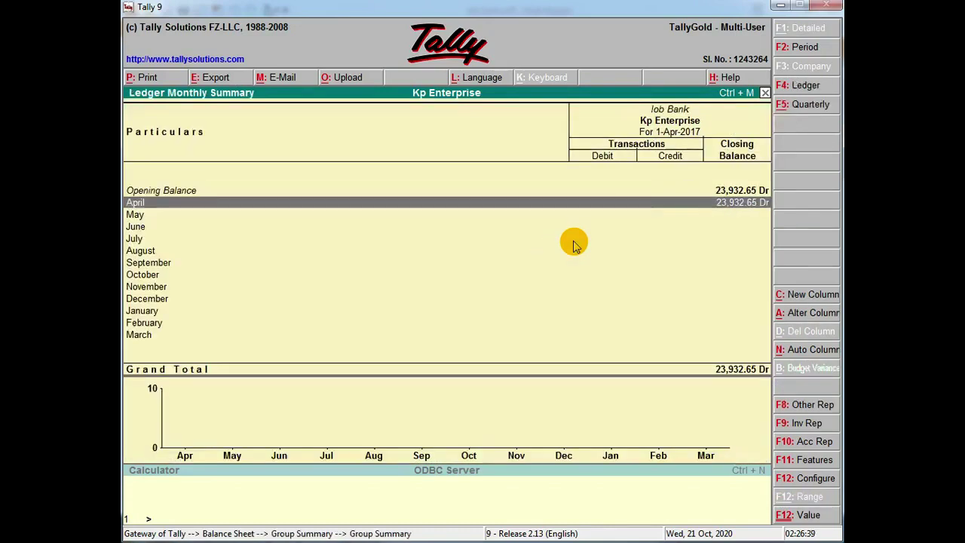
pyautogui.press('Return')
pyautogui.press('Escape')
pyautogui.press('Escape')
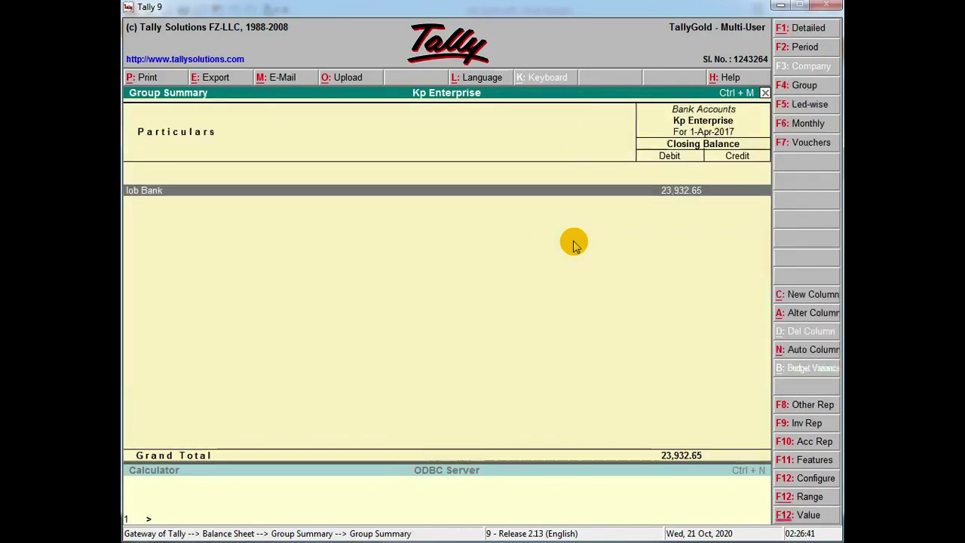
pyautogui.press('Return')
pyautogui.press('Return')
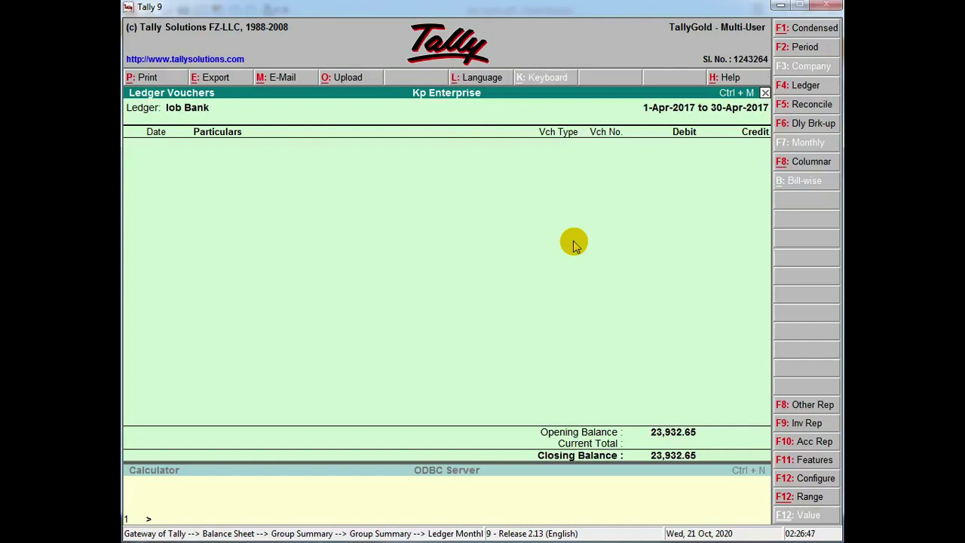
pyautogui.press('Escape')
pyautogui.press('Escape')
pyautogui.press('Escape')
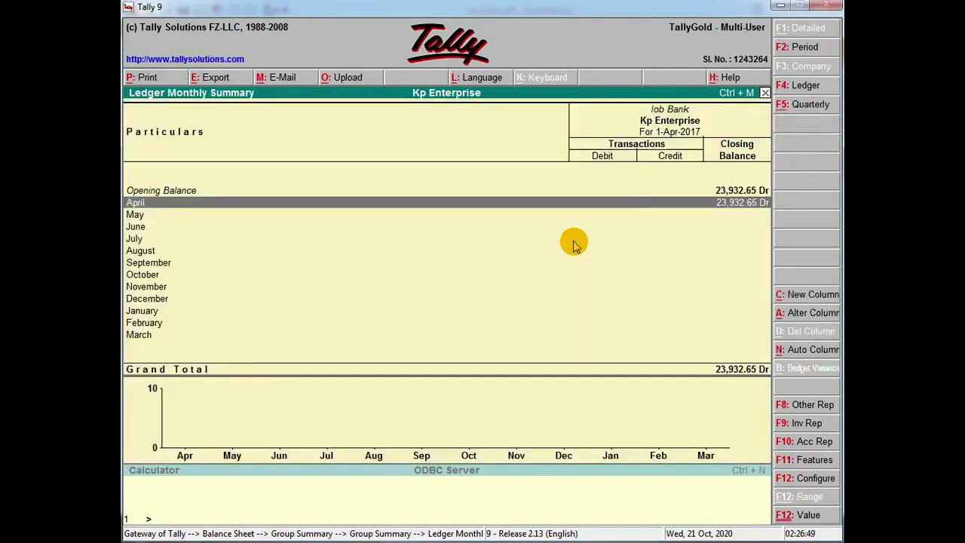
pyautogui.press('Escape')
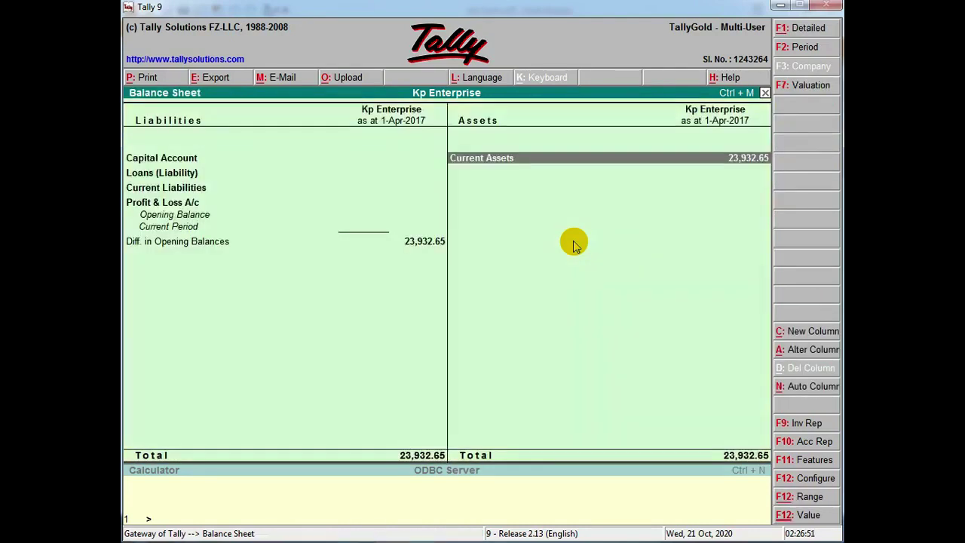
pyautogui.press('Escape')
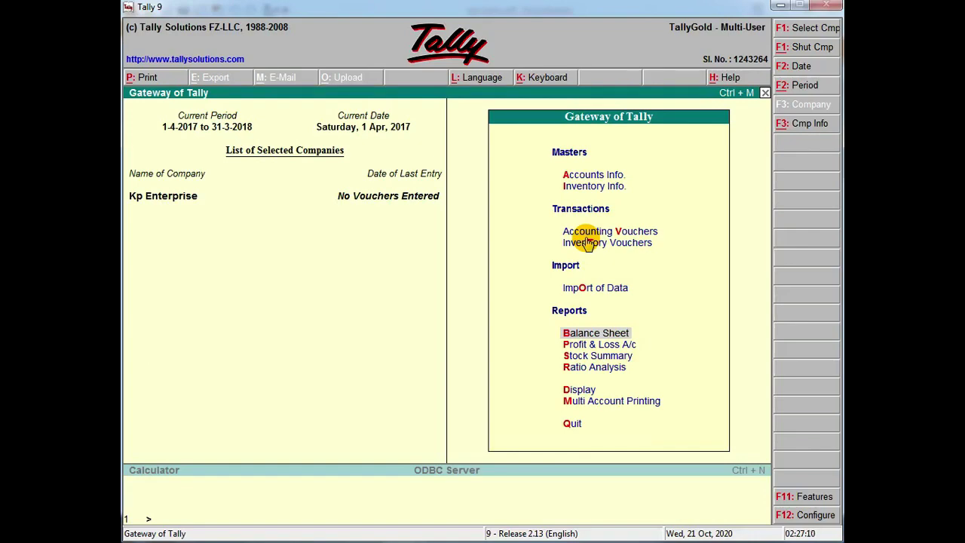
# - Glance at the iob bank.pdf statement, then drill from the Balance Sheet's Current Assets through Bank Accounts to the Iob Bank ledger's April vouchers
pyautogui.hotkey('alt', 'Tab')
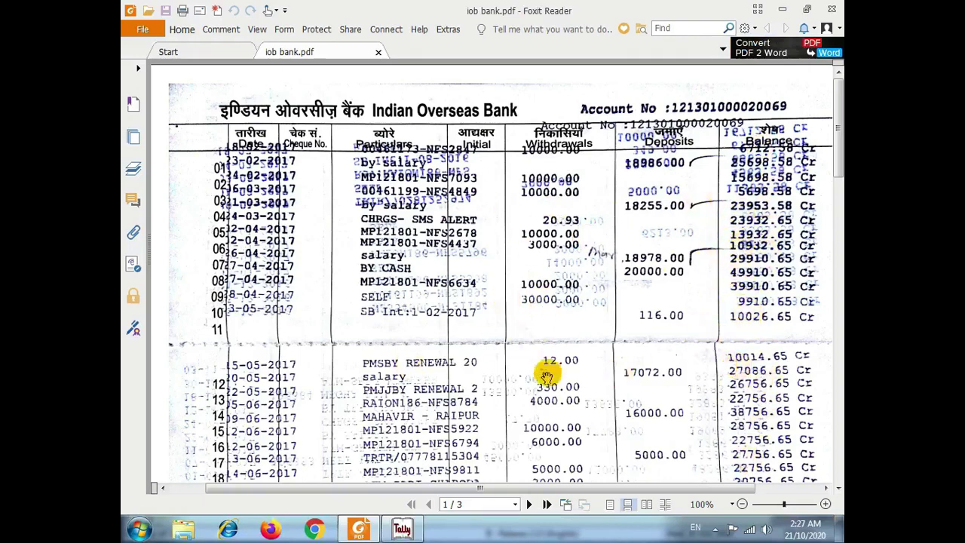
pyautogui.hotkey('alt', 'Tab')
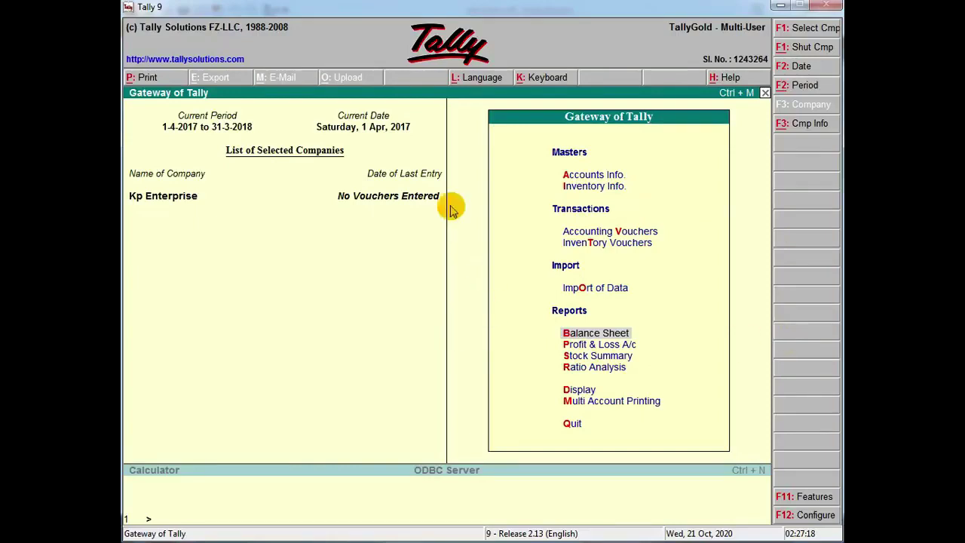
pyautogui.press('Return')
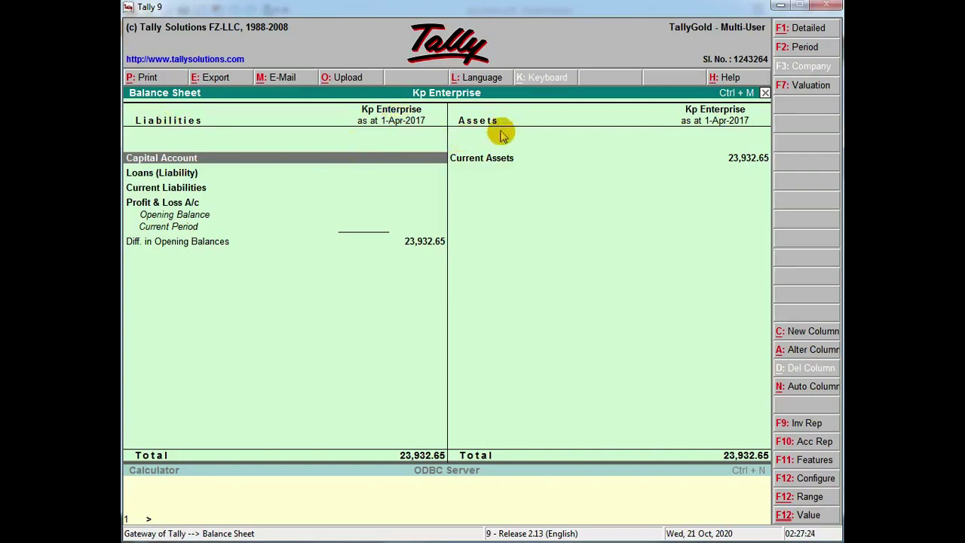
pyautogui.press('Right')
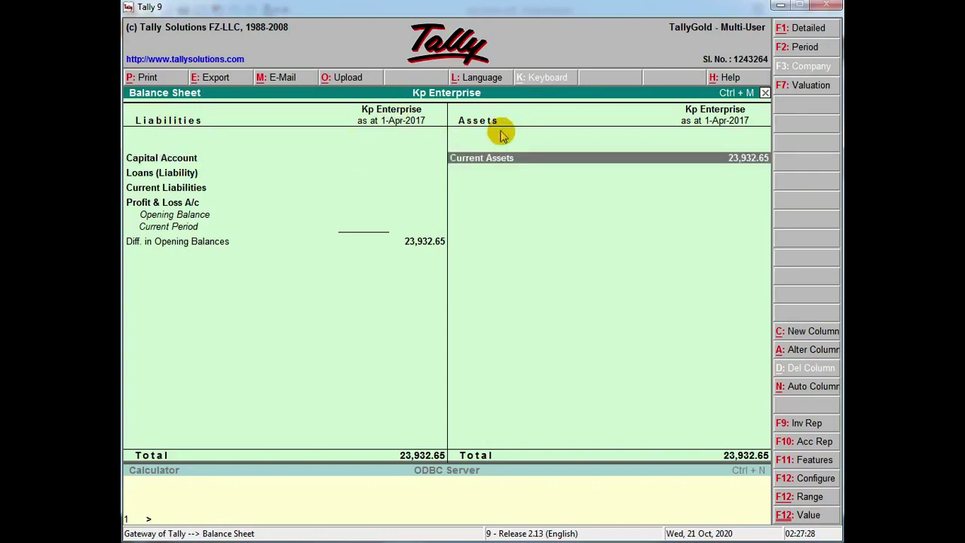
pyautogui.press('Return')
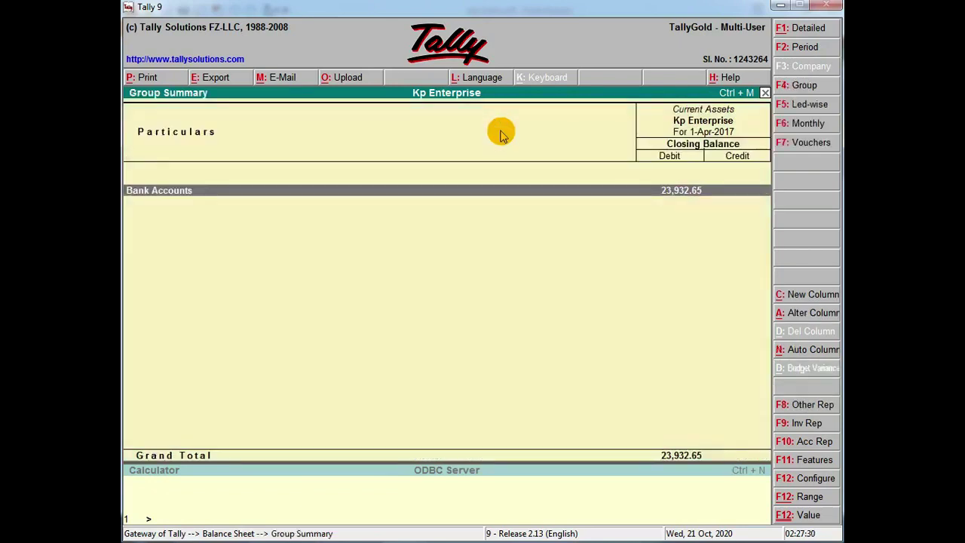
pyautogui.press('Return')
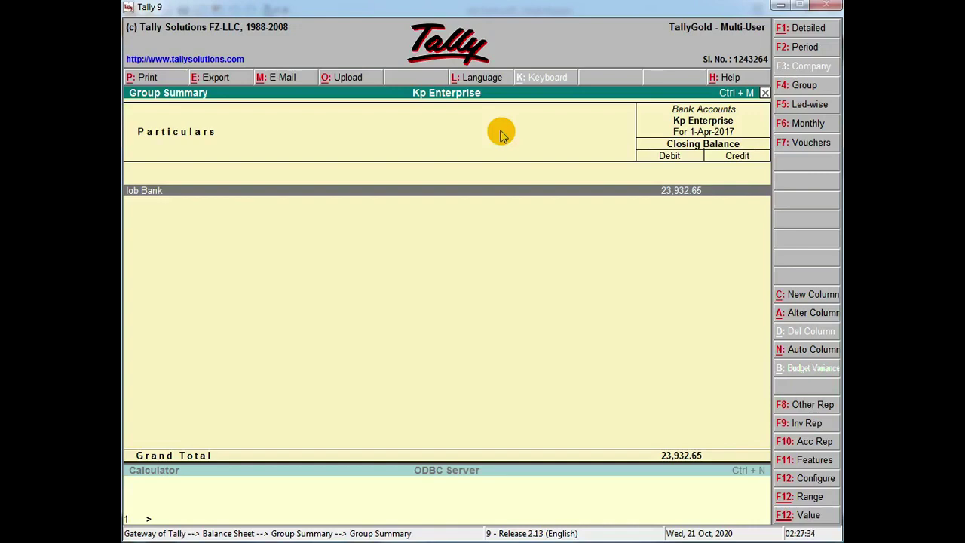
pyautogui.press('Return')
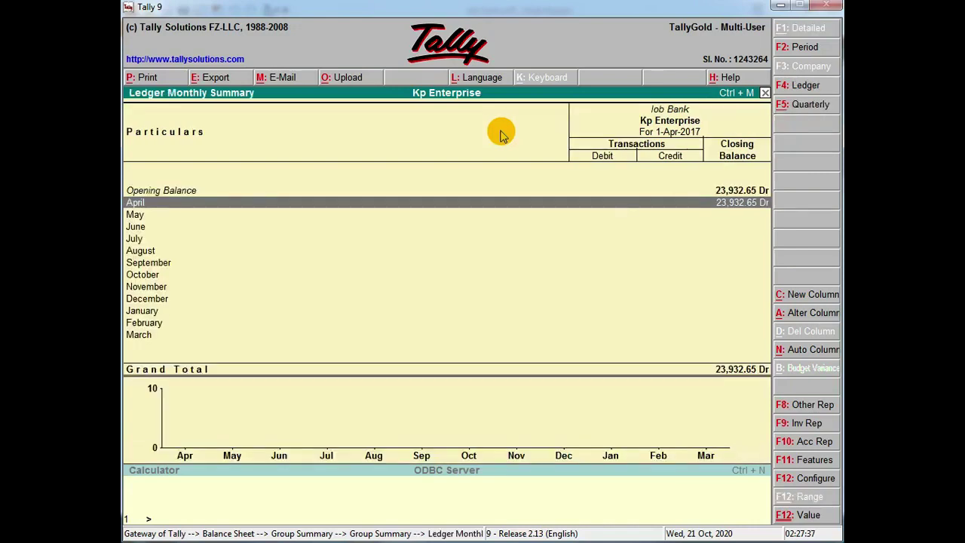
pyautogui.press('Return')
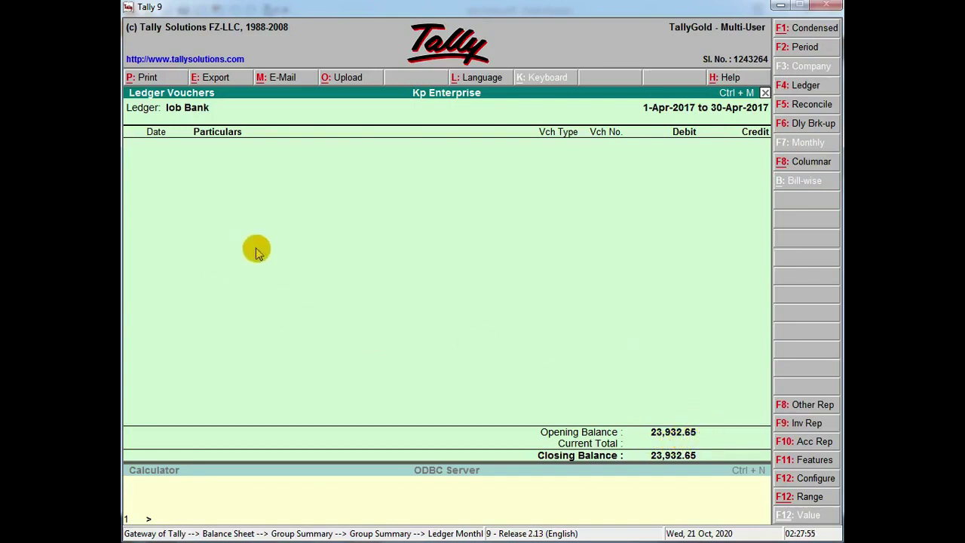
# - Consult the first April withdrawal in the iob bank.pdf statement and start a new Contra voucher in Tally from the ledger's voucher list
pyautogui.hotkey('alt', 'Tab')
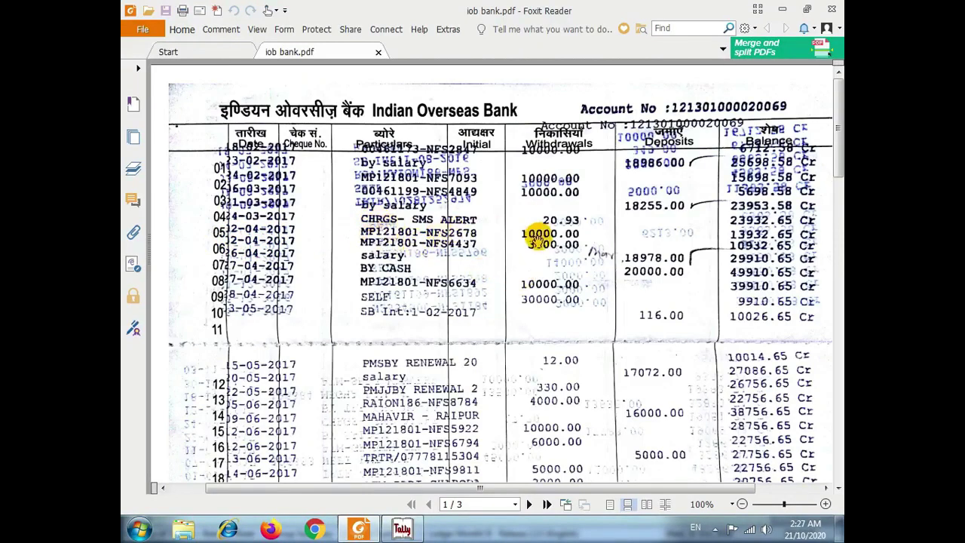
pyautogui.hotkey('alt', 'Tab')
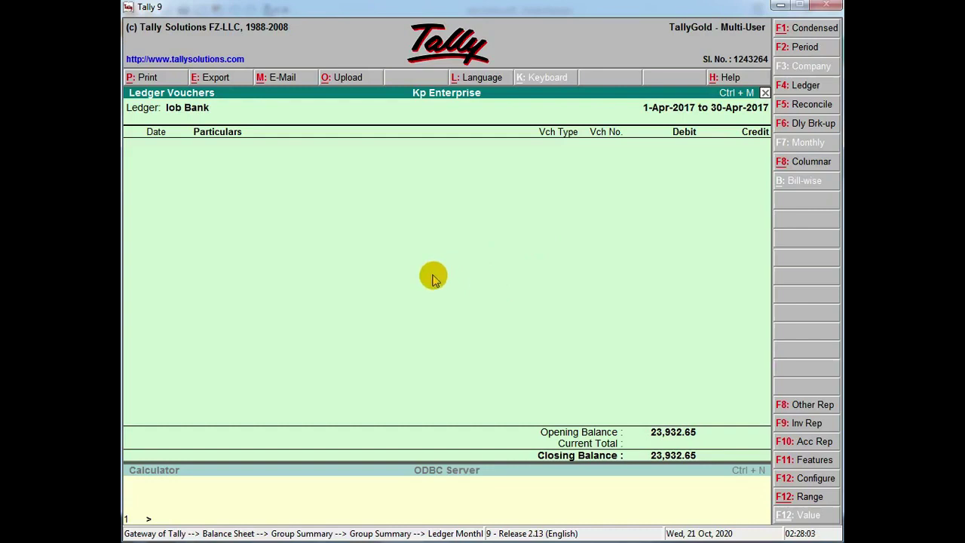
pyautogui.hotkey('alt', 'a')
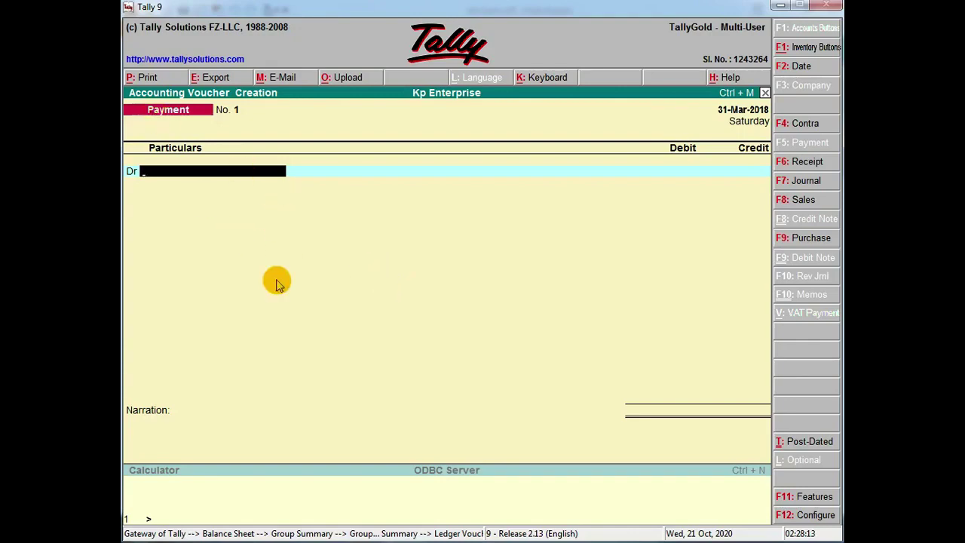
pyautogui.hotkey('alt', 'Tab')
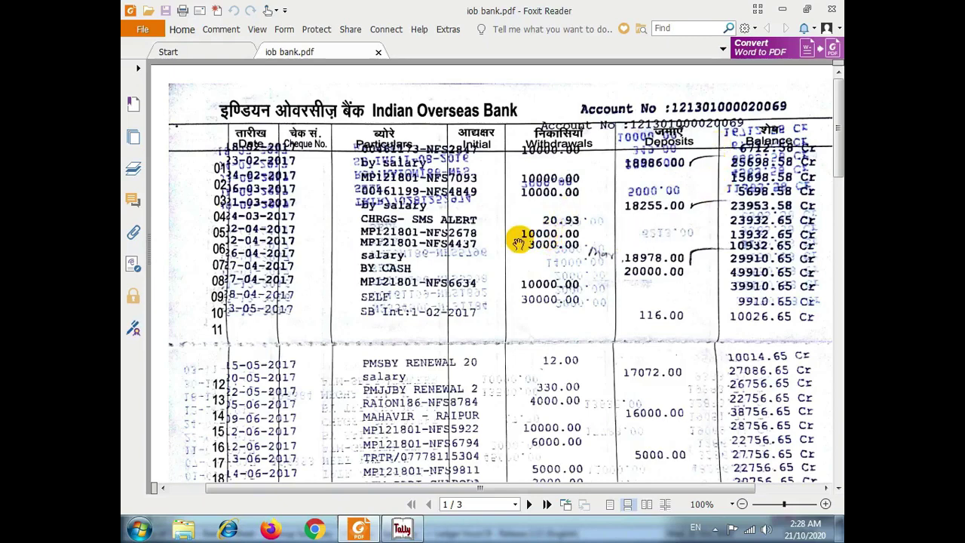
pyautogui.hotkey('alt', 'Tab')
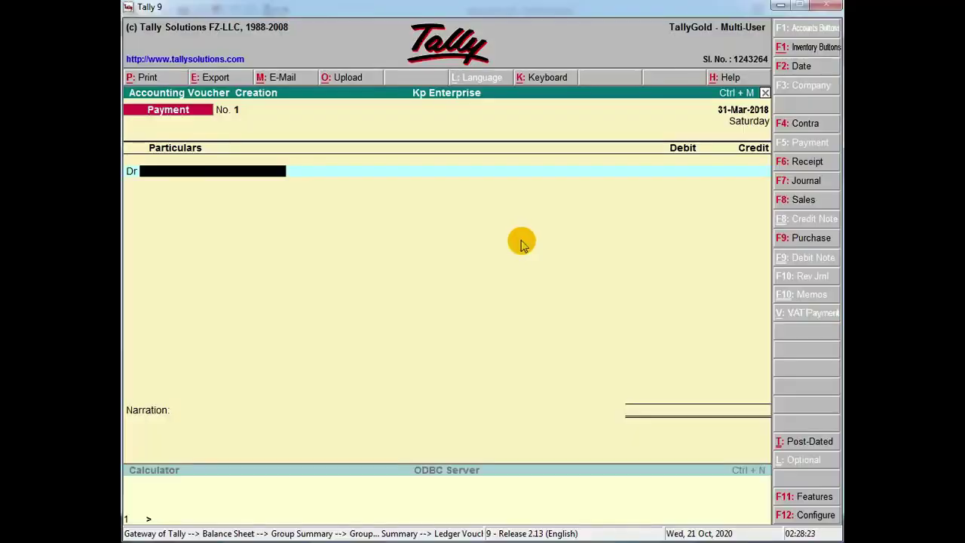
pyautogui.press('F4')
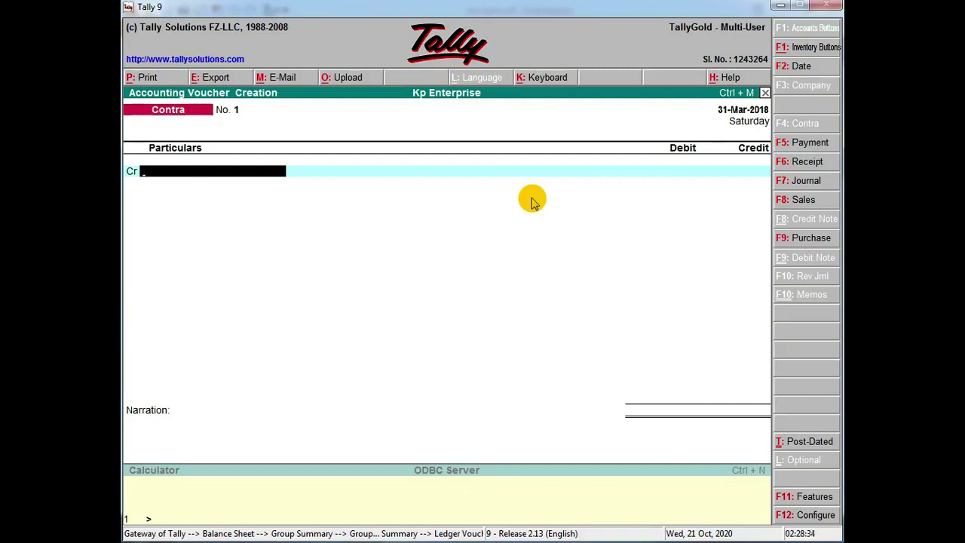
# - Look up the withdrawal's date in the iob bank.pdf statement and set the Contra voucher's date to 2-Apr-2017
pyautogui.press('F2')
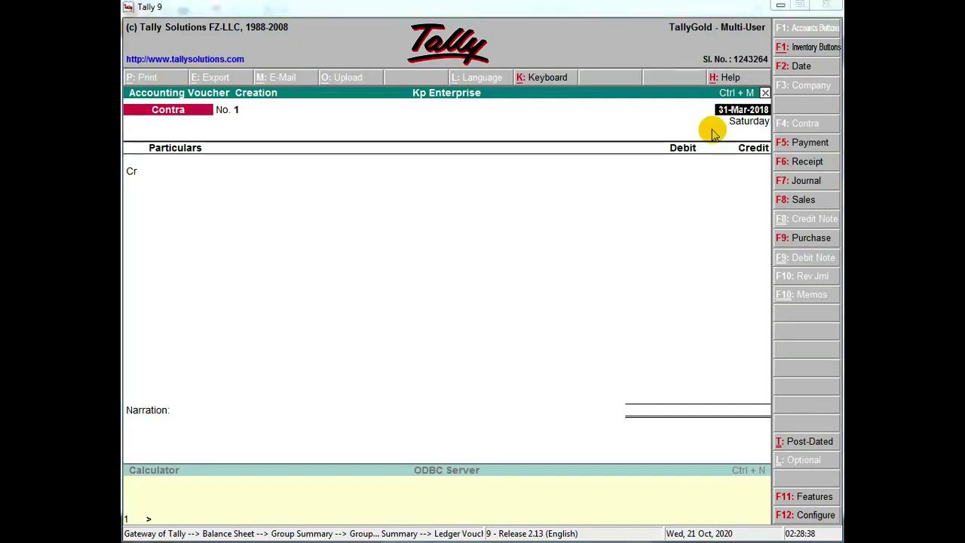
pyautogui.hotkey('alt', 'Tab')
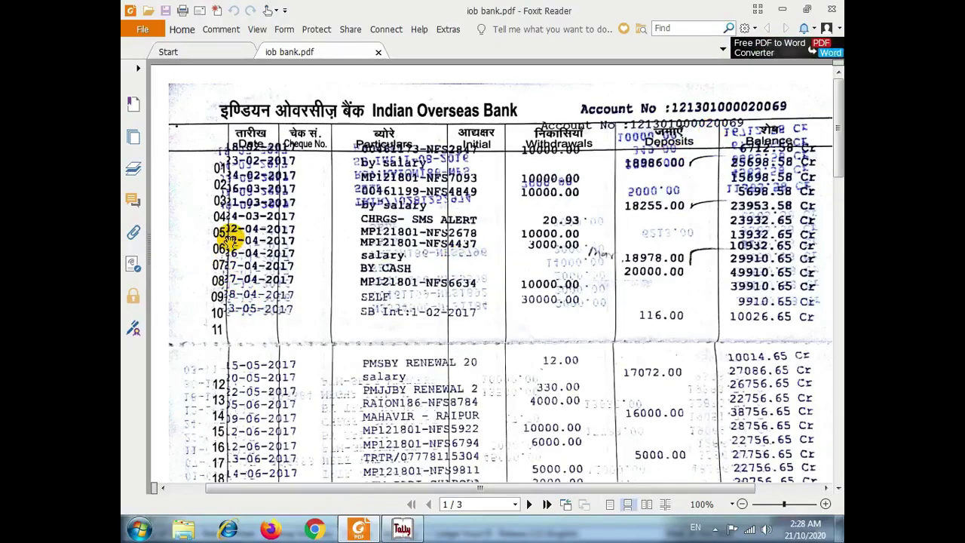
pyautogui.hotkey('alt', 'Tab')
pyautogui.write('02.04')
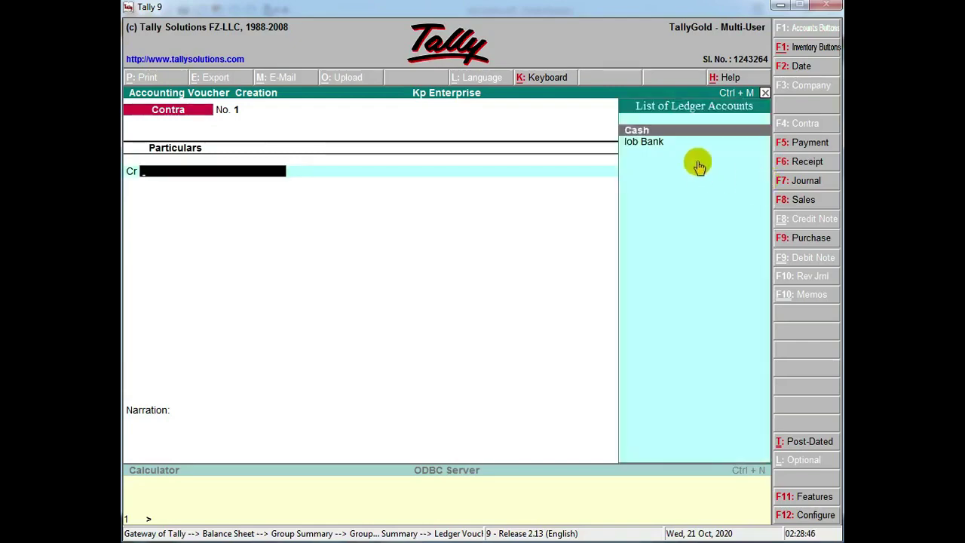
# - Check the withdrawal in the iob bank.pdf statement and credit Iob Bank with 10,000.00 in the Contra voucher
pyautogui.hotkey('alt', 'Tab')
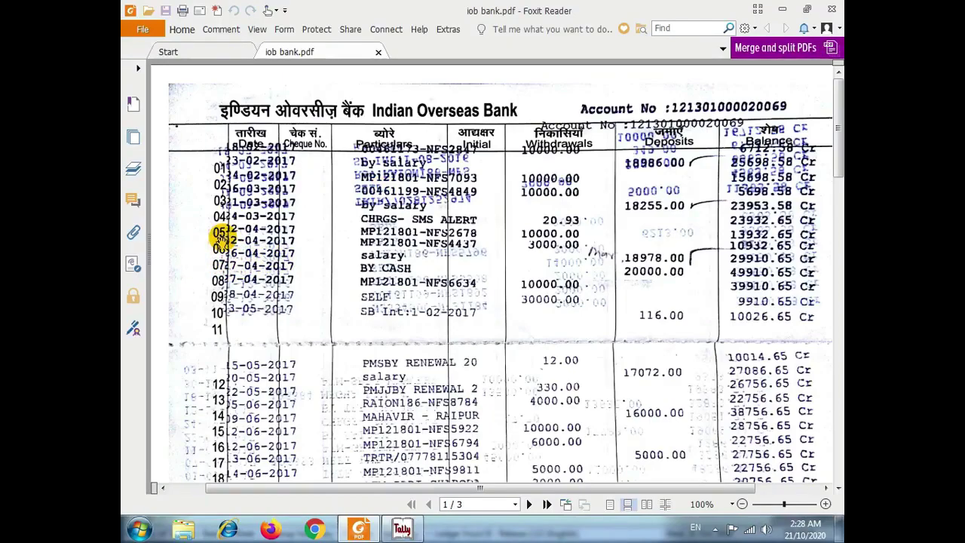
pyautogui.hotkey('alt', 'Tab')
pyautogui.hotkey('alt', 'Tab')
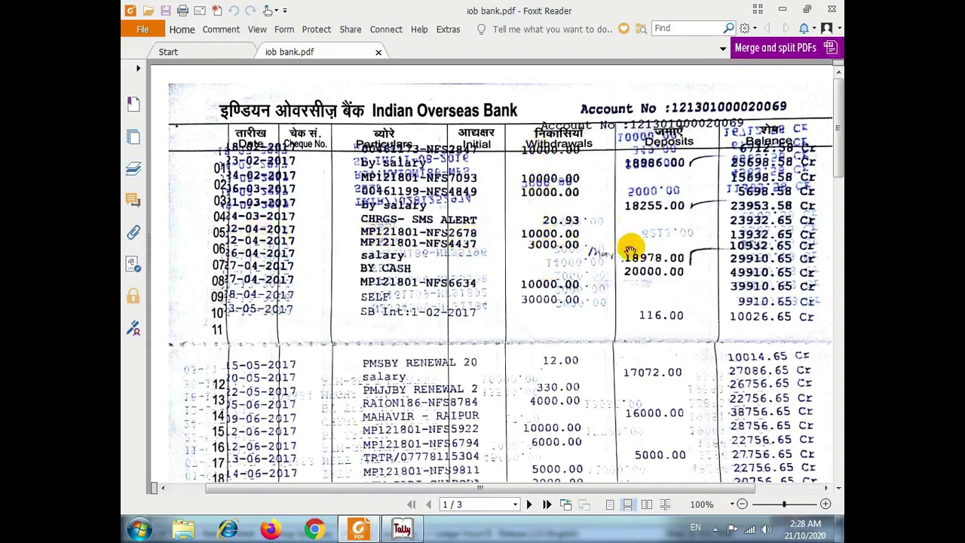
pyautogui.hotkey('alt', 'Tab')
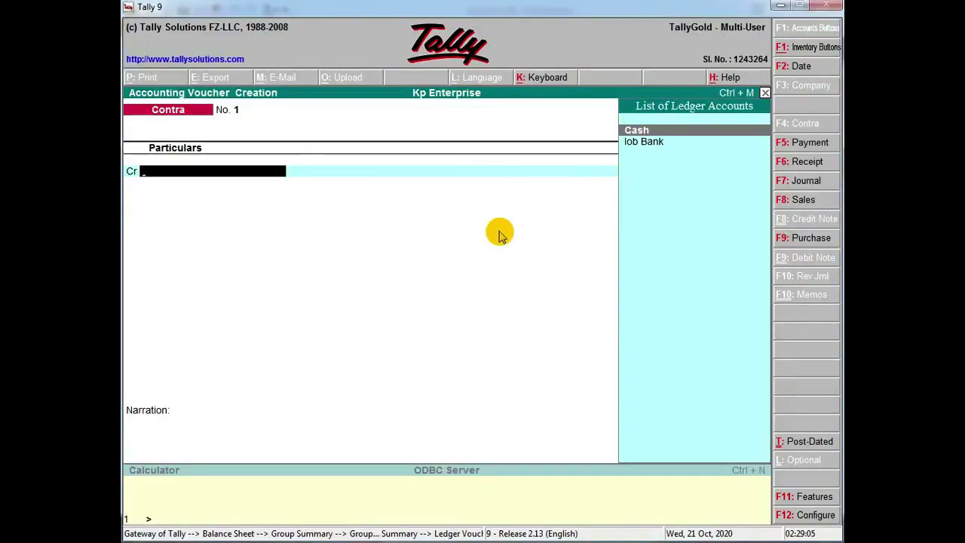
pyautogui.press('Down')
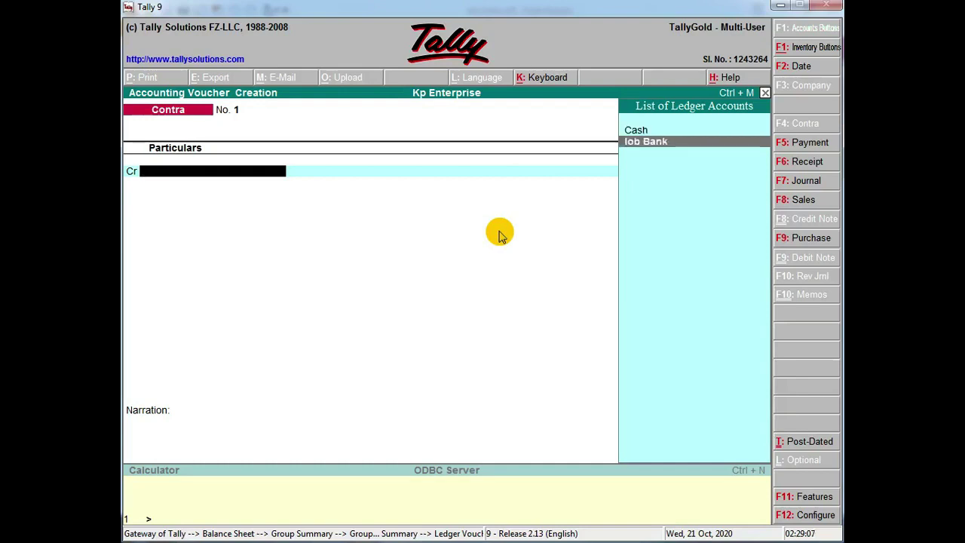
pyautogui.press('Return')
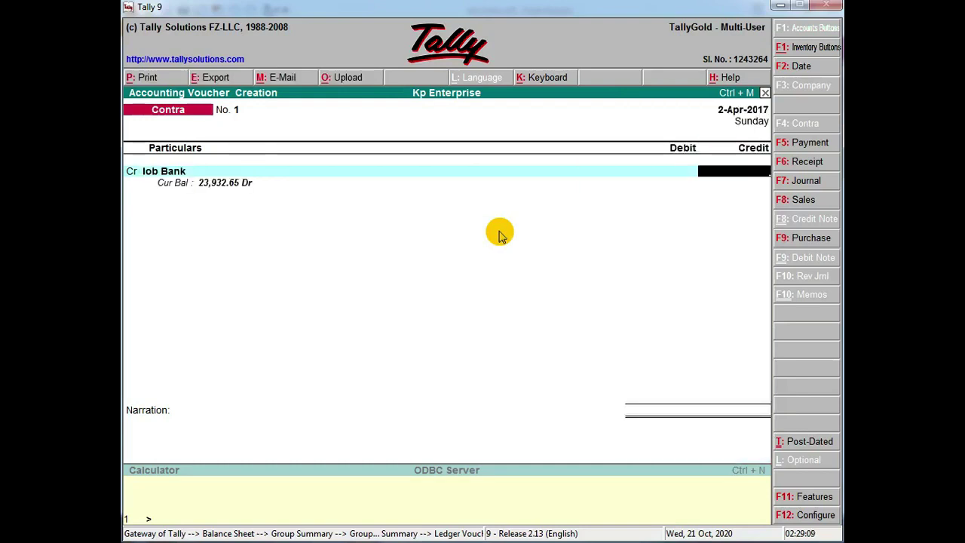
pyautogui.hotkey('alt', 'Tab')
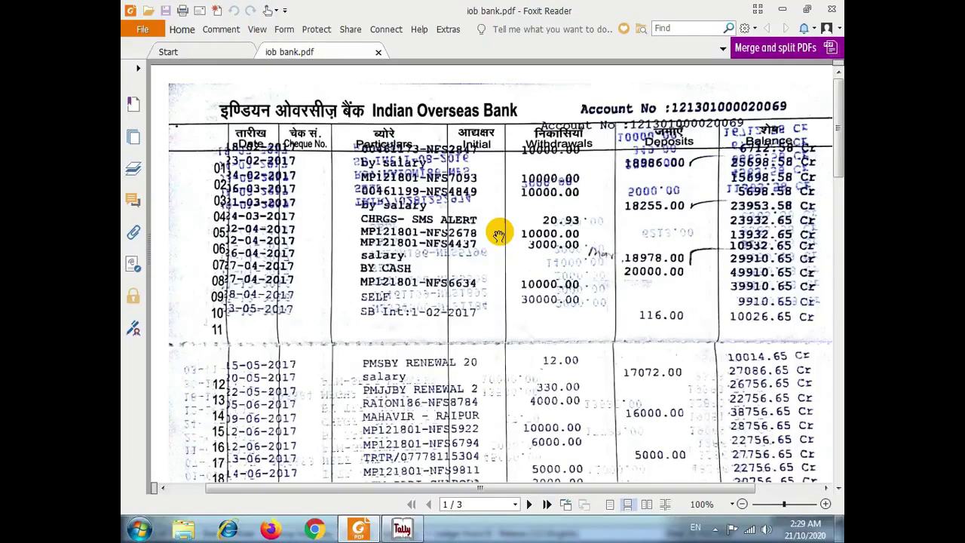
pyautogui.hotkey('alt', 'Tab')
pyautogui.write('1000')
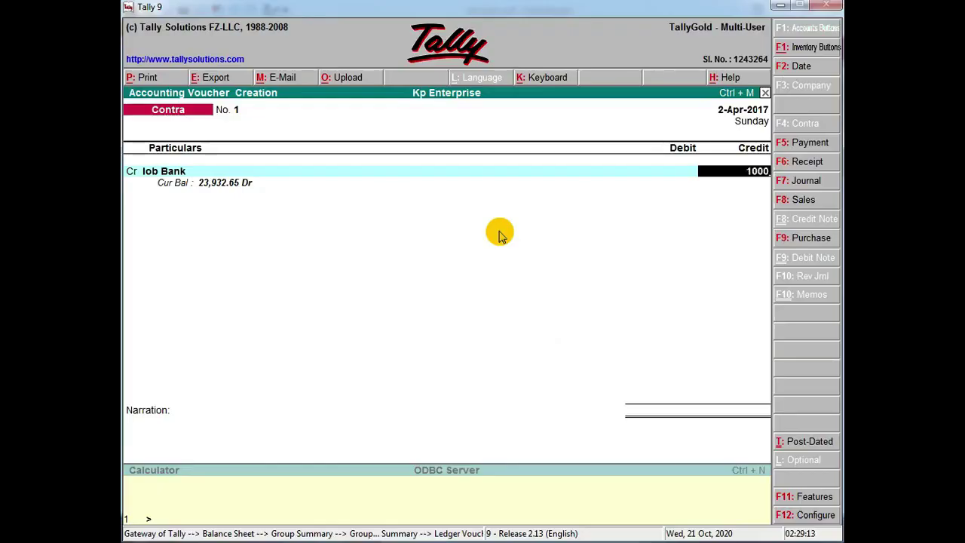
pyautogui.press('Return')
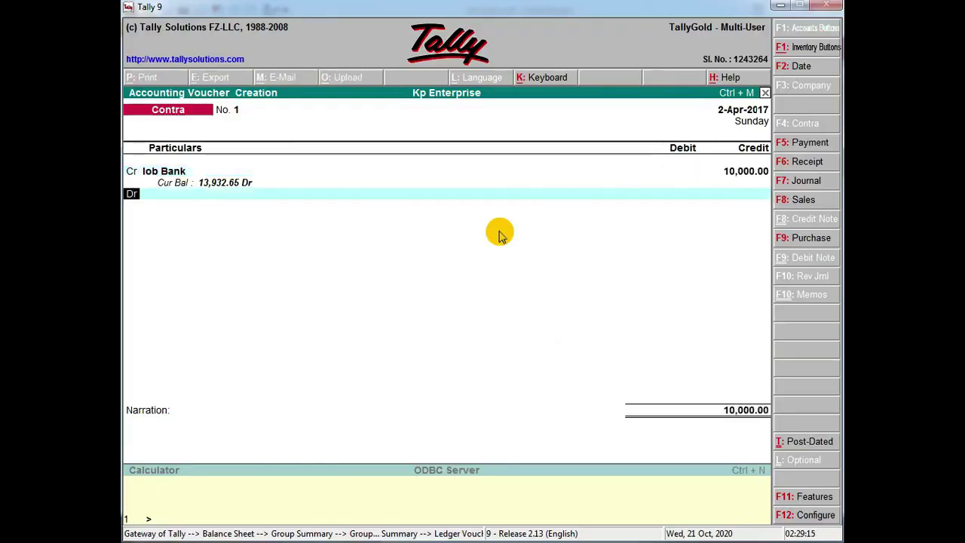
pyautogui.press('Return')
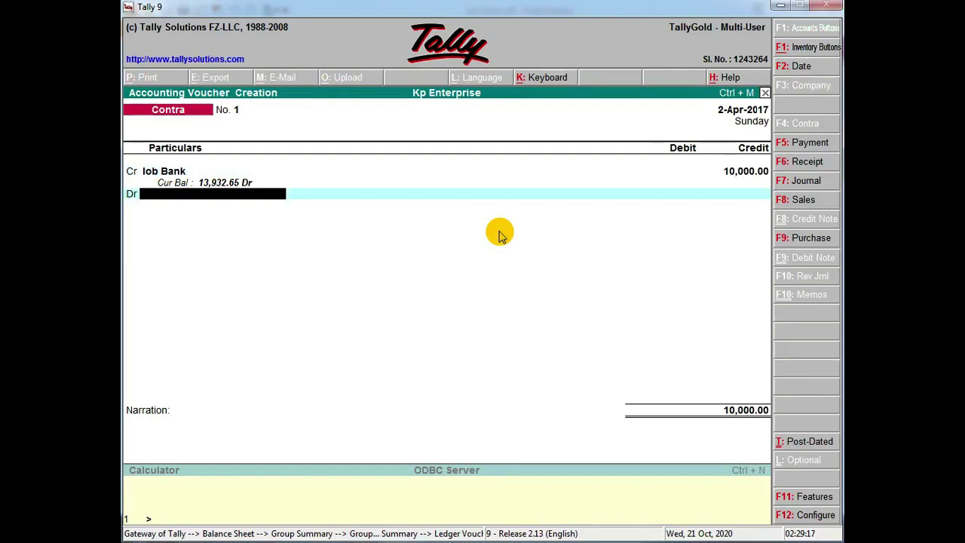
# - Recheck the withdrawal entry in the iob bank.pdf statement and debit Cash with 10,000.00 in the Contra voucher
pyautogui.hotkey('alt', 'Tab')
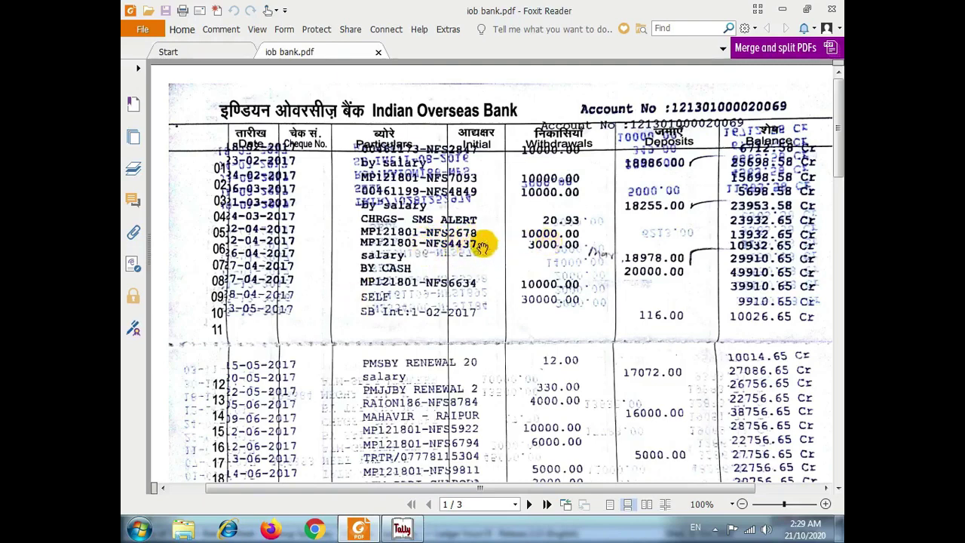
pyautogui.hotkey('alt', 'Tab')
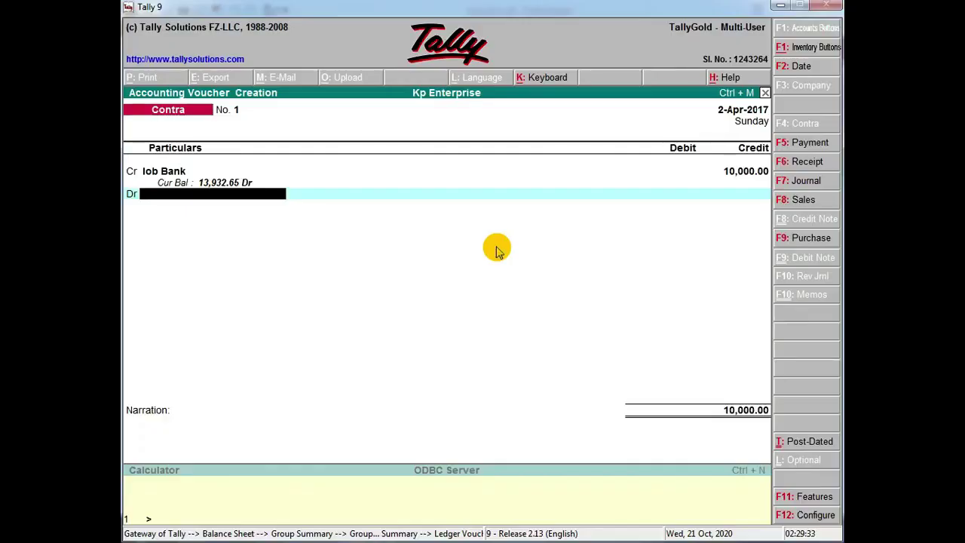
pyautogui.press('Return')
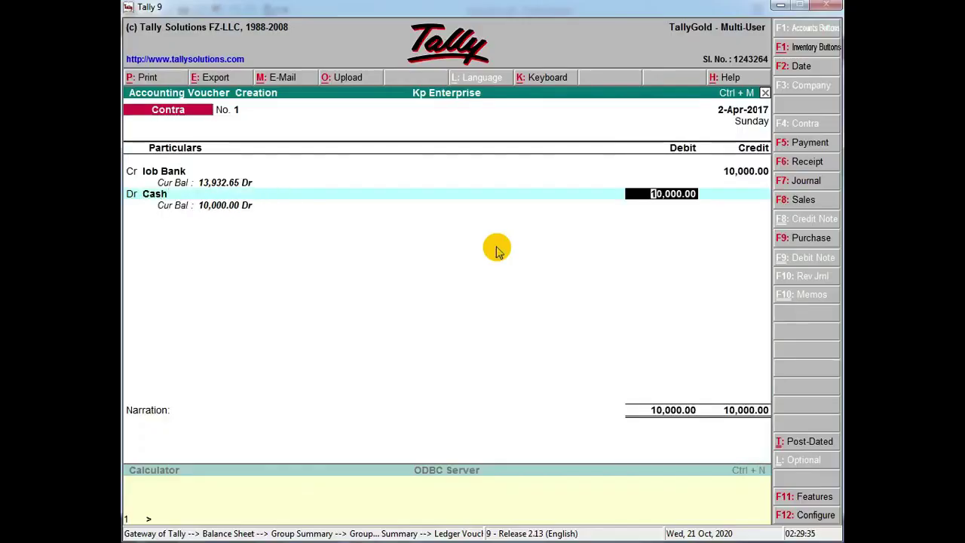
pyautogui.press('Return')
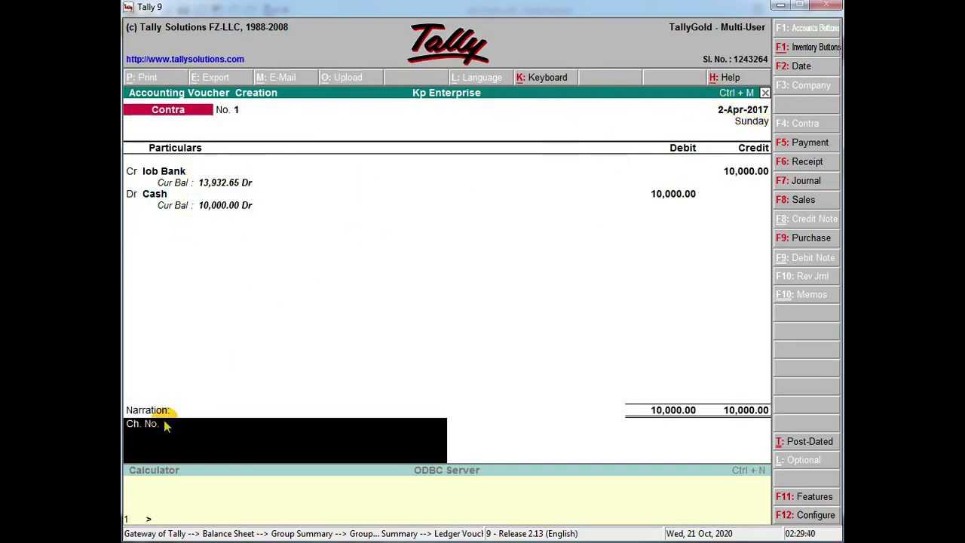
# - Replace the narration with "cash withdraw", save the voucher, and compare the Iob Bank closing balance with the iob bank.pdf statement
pyautogui.press('BackSpace')
pyautogui.press('BackSpace')
pyautogui.press('BackSpace')
pyautogui.press('BackSpace')
pyautogui.press('BackSpace')
pyautogui.press('BackSpace')
pyautogui.press('BackSpace')
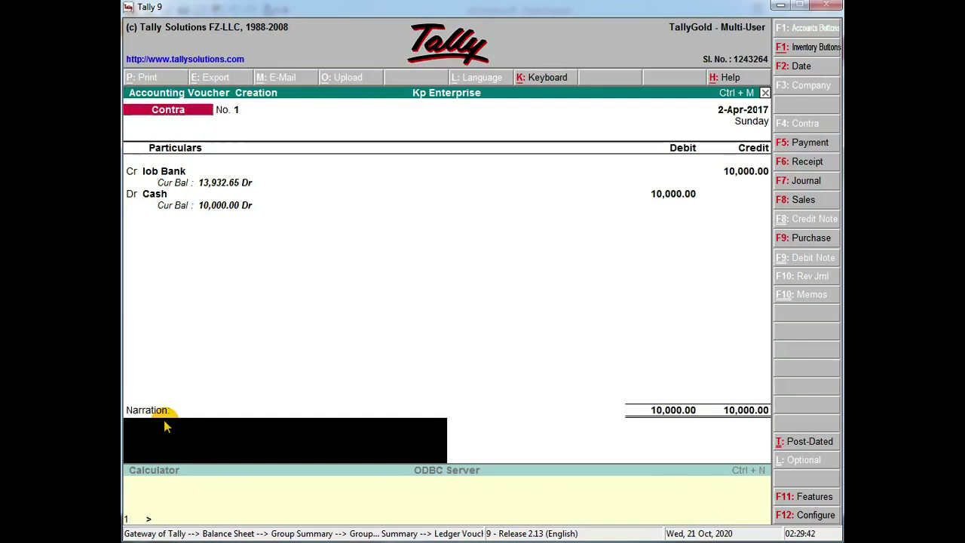
pyautogui.write('cash')
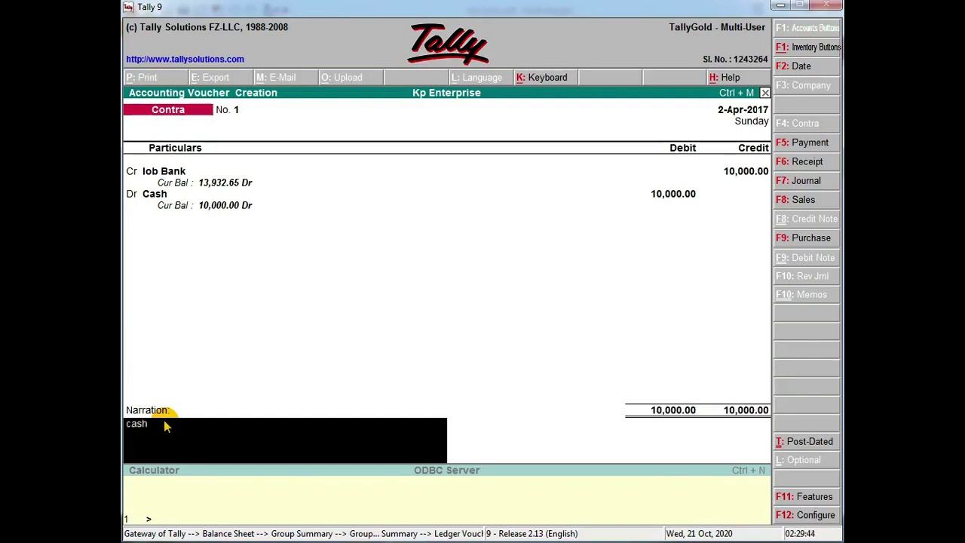
pyautogui.write(' withdraw')
pyautogui.hotkey('ctrl', 'a')
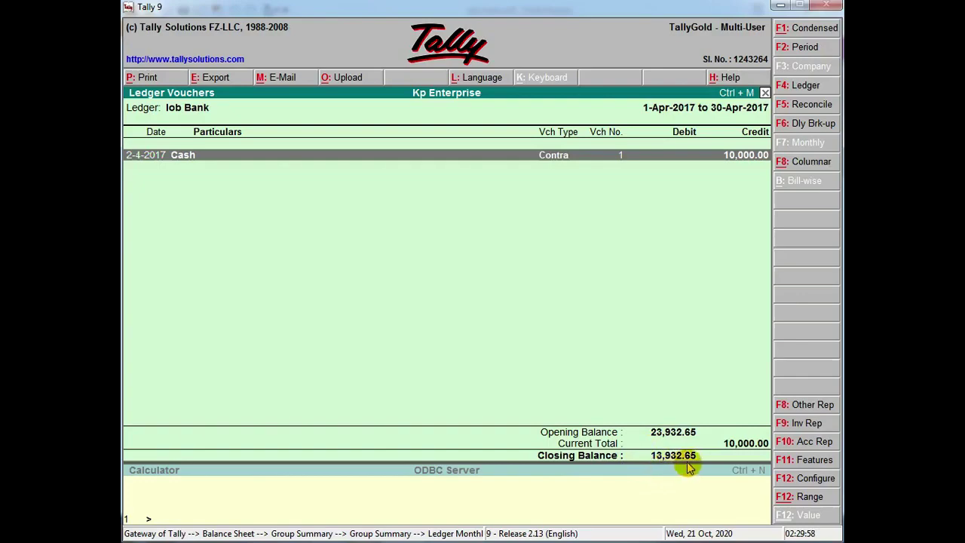
pyautogui.hotkey('alt', 'Tab')
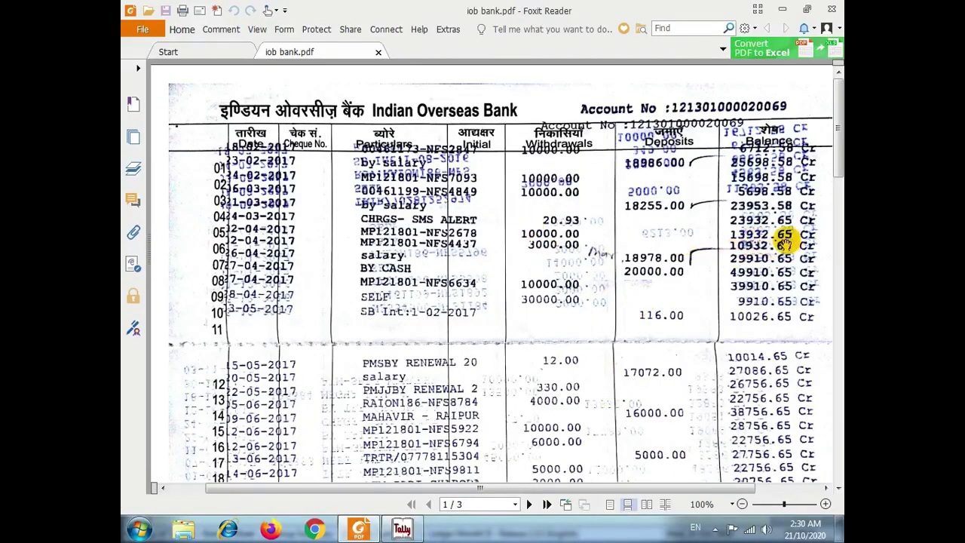
pyautogui.hotkey('alt', 'Tab')
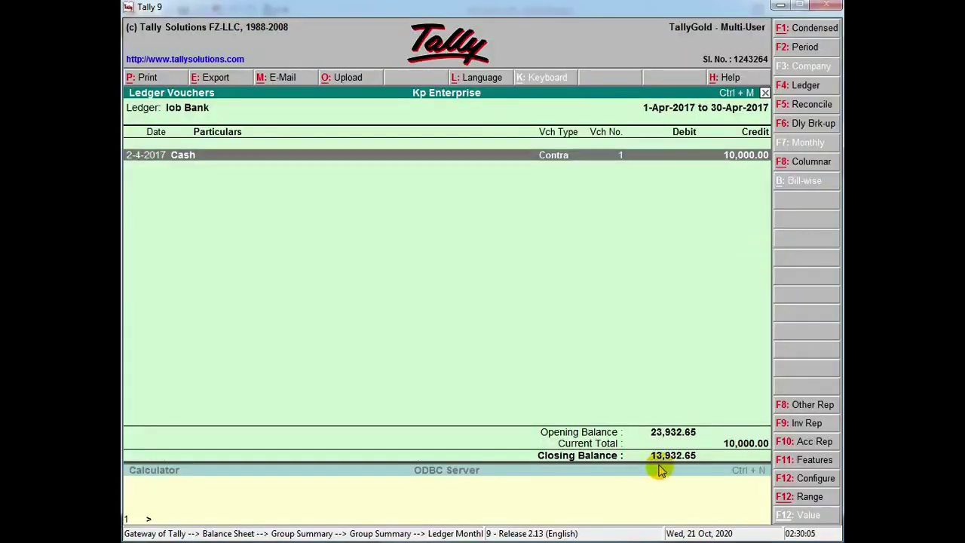
# - Review the next deposit in the iob bank.pdf statement and start a Receipt voucher from the Iob Bank ledger in Tally
pyautogui.hotkey('alt', 'Tab')
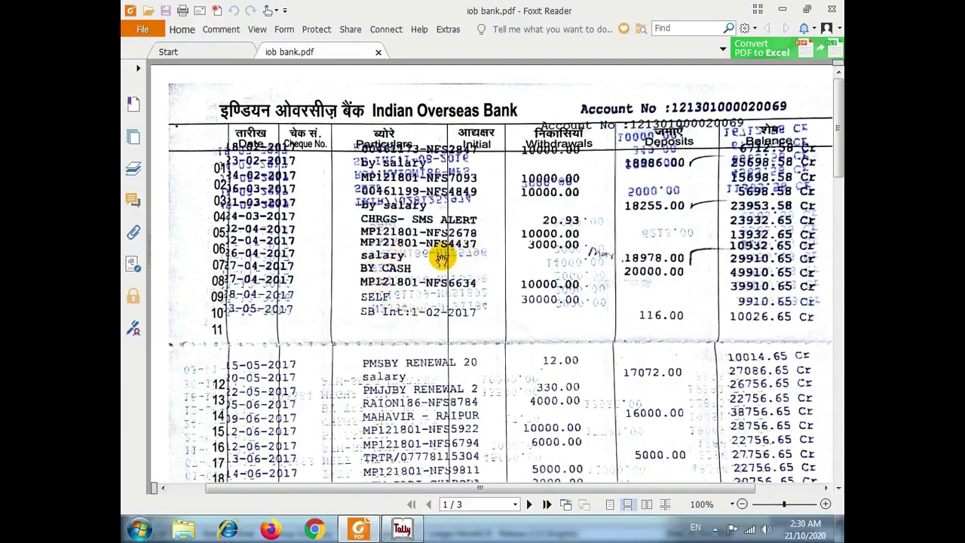
pyautogui.hotkey('alt', 'Tab')
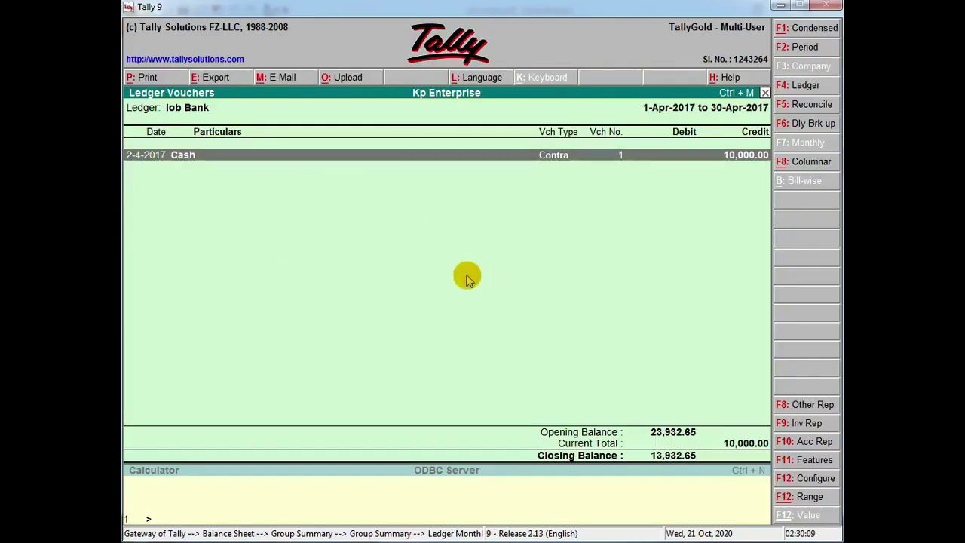
pyautogui.hotkey('alt', 'Tab')
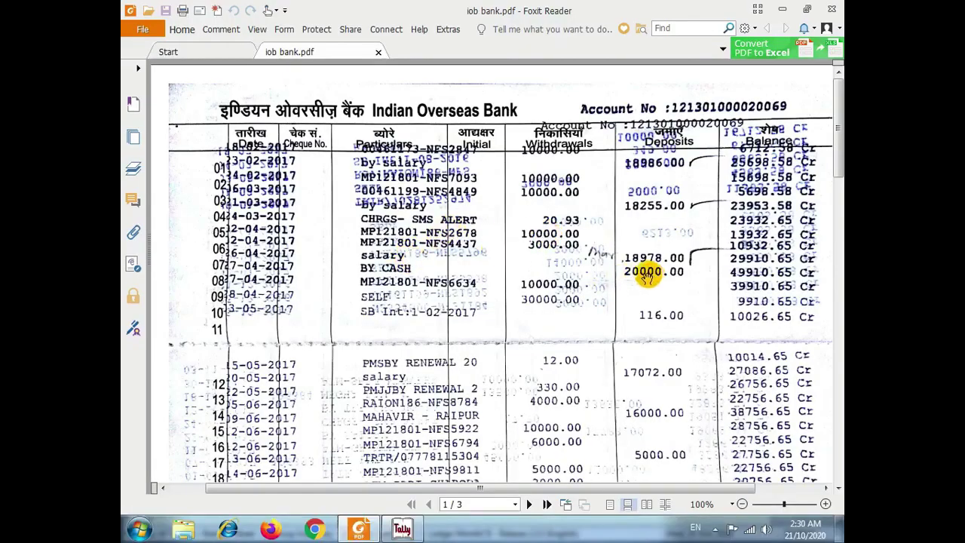
pyautogui.hotkey('alt', 'Tab')
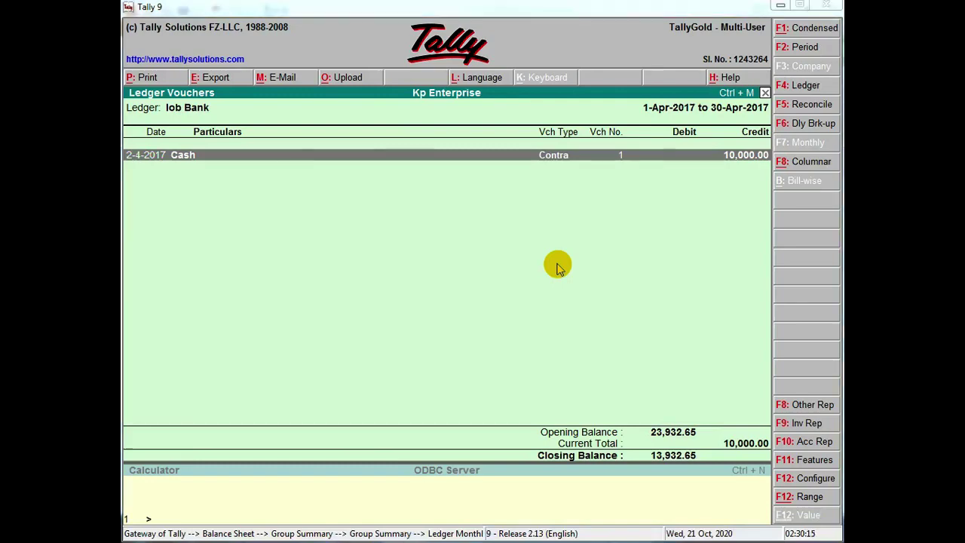
pyautogui.hotkey('alt', 'Tab')
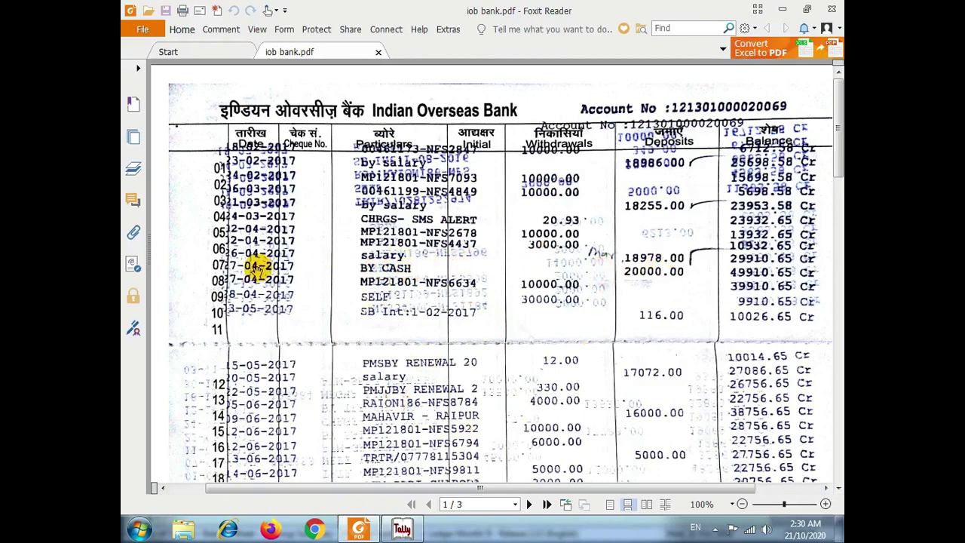
pyautogui.hotkey('alt', 'Tab')
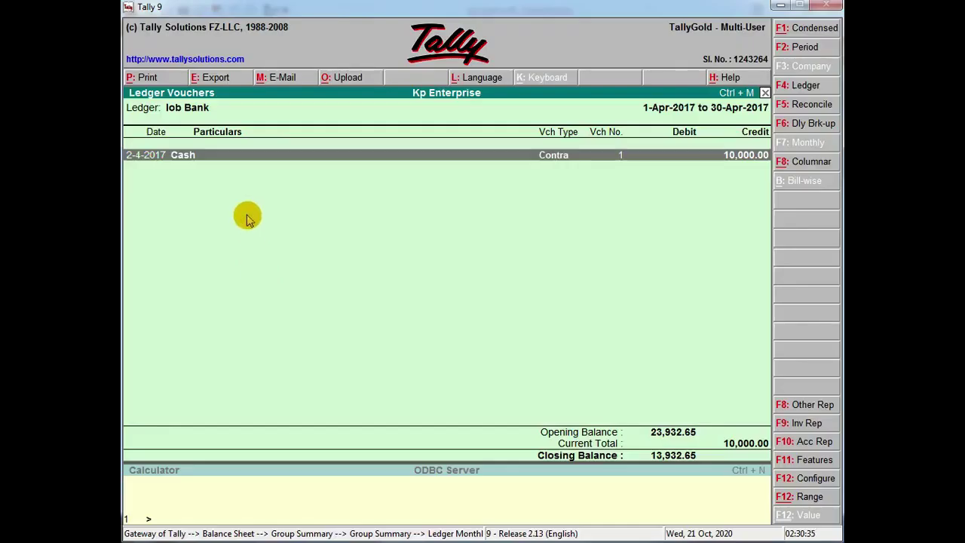
pyautogui.hotkey('alt', 'a')
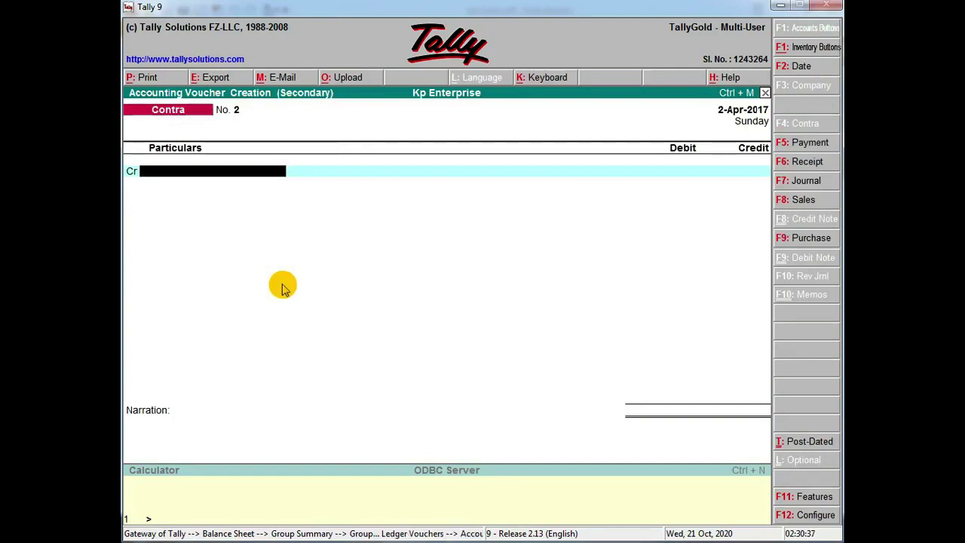
pyautogui.press('F6')
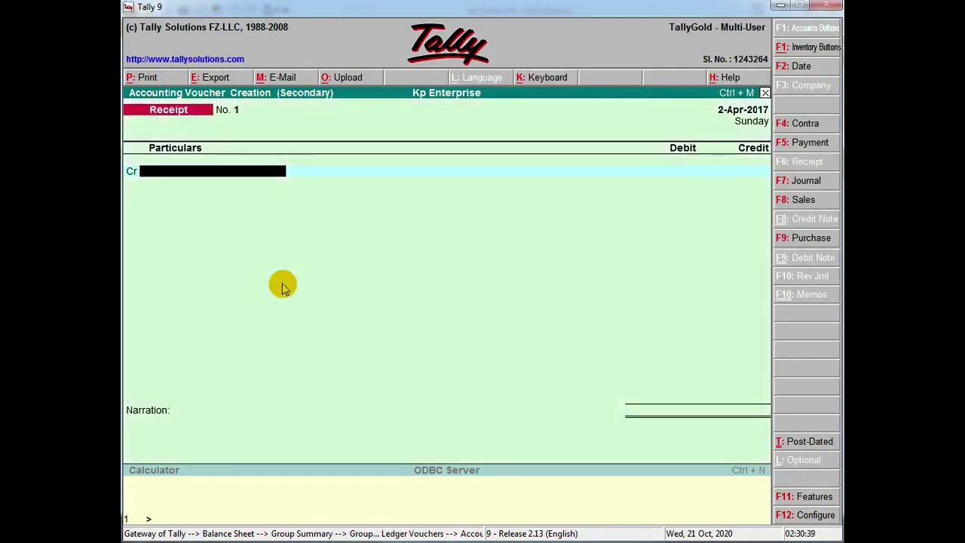
# - Look up the salary deposit's date in the iob bank.pdf statement and set the Receipt voucher's date to 26-Apr-2017
pyautogui.hotkey('alt', 'Tab')
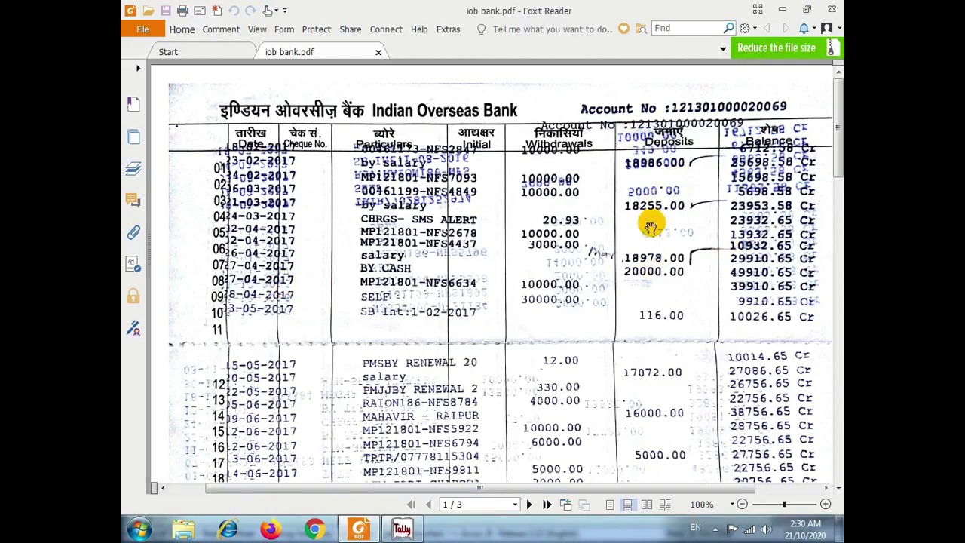
pyautogui.hotkey('alt', 'Tab')
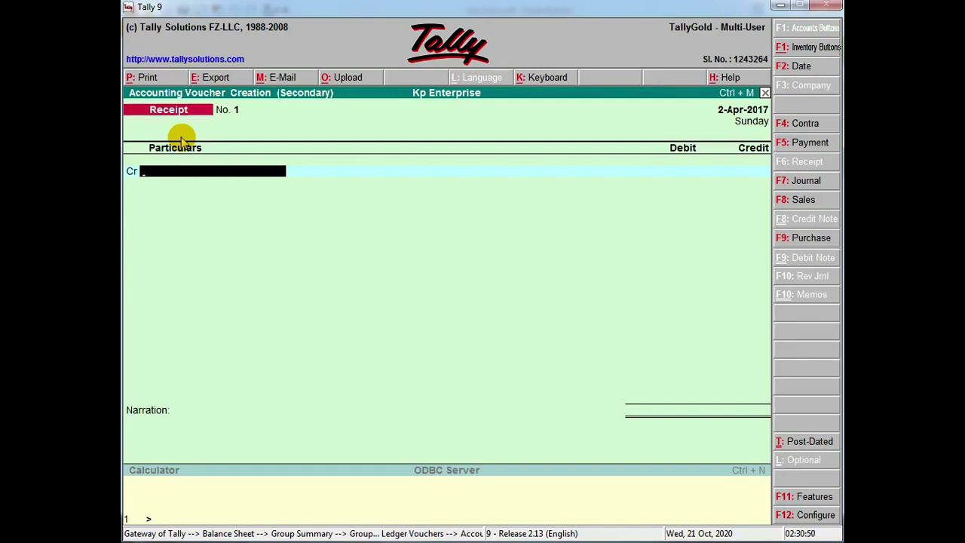
pyautogui.hotkey('alt', 'Tab')
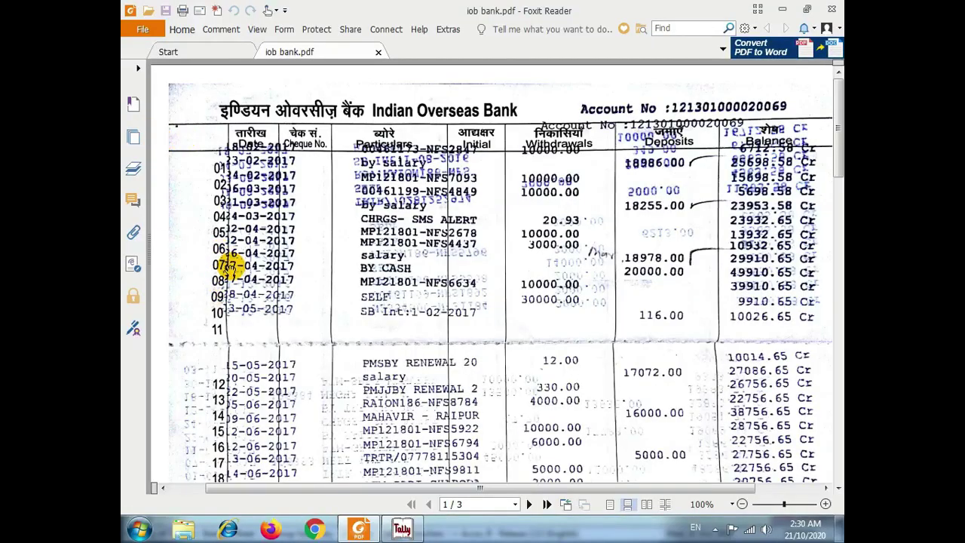
pyautogui.hotkey('alt', 'Tab')
pyautogui.write('26')
pyautogui.press('Return')
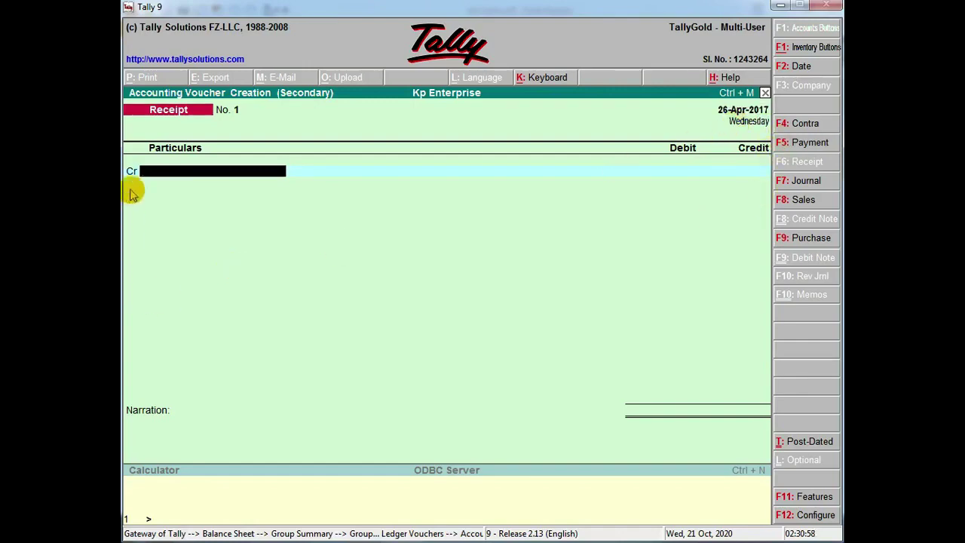
# - Check the deposit's particulars in the iob bank.pdf statement and start a new ledger named "Salary Recd." from the voucher's credit line
pyautogui.hotkey('alt', 'Tab')
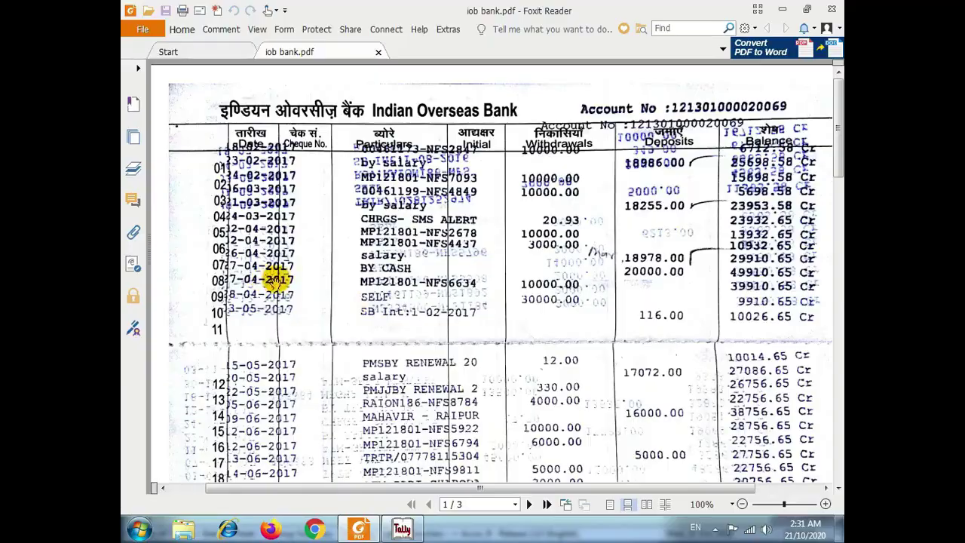
pyautogui.hotkey('alt', 'Tab')
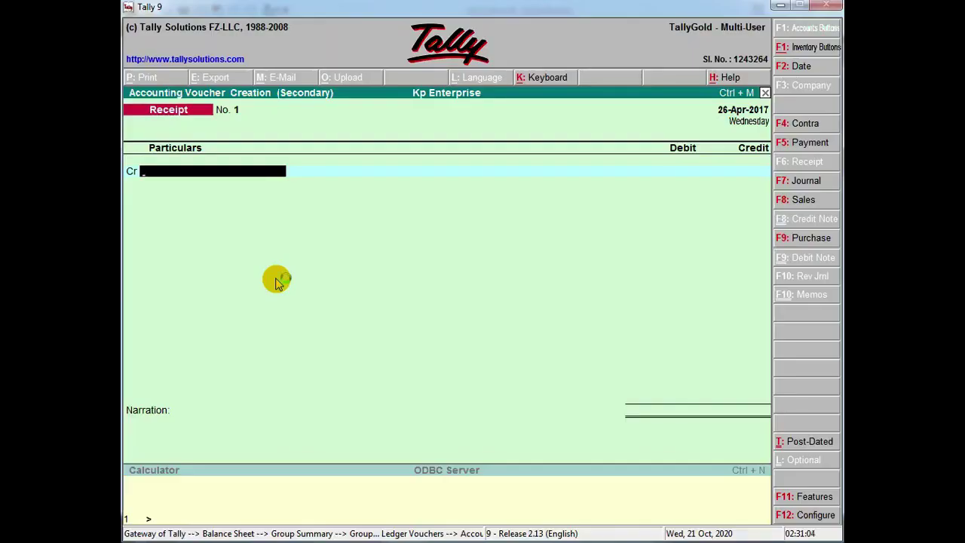
pyautogui.hotkey('alt', 'c')
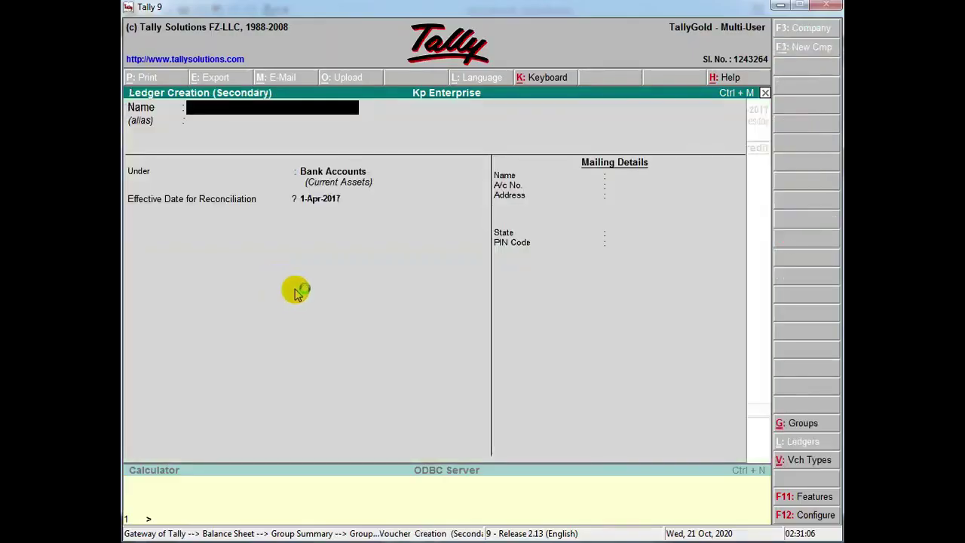
pyautogui.write('Sal')
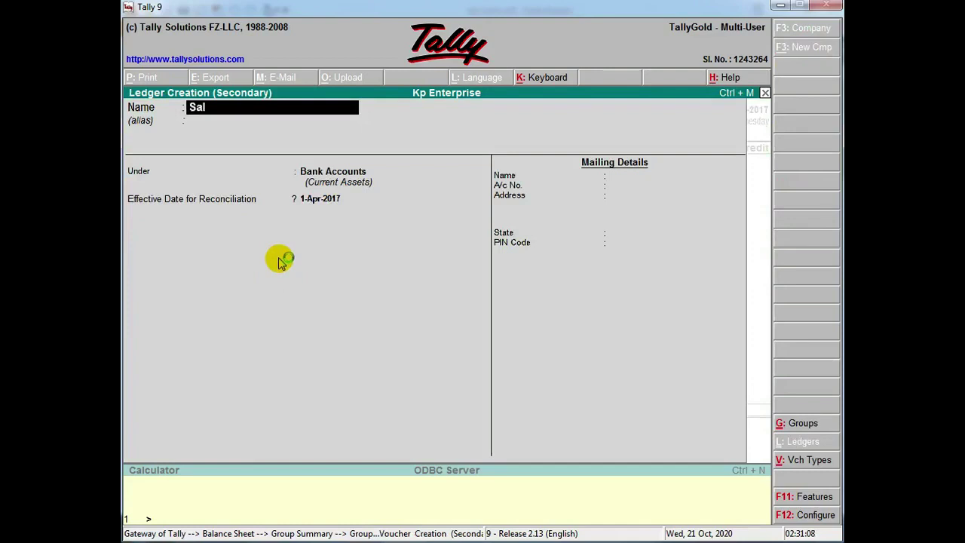
pyautogui.write('aryr')
pyautogui.write(' Re')
pyautogui.write('cd.')
pyautogui.press('Return')
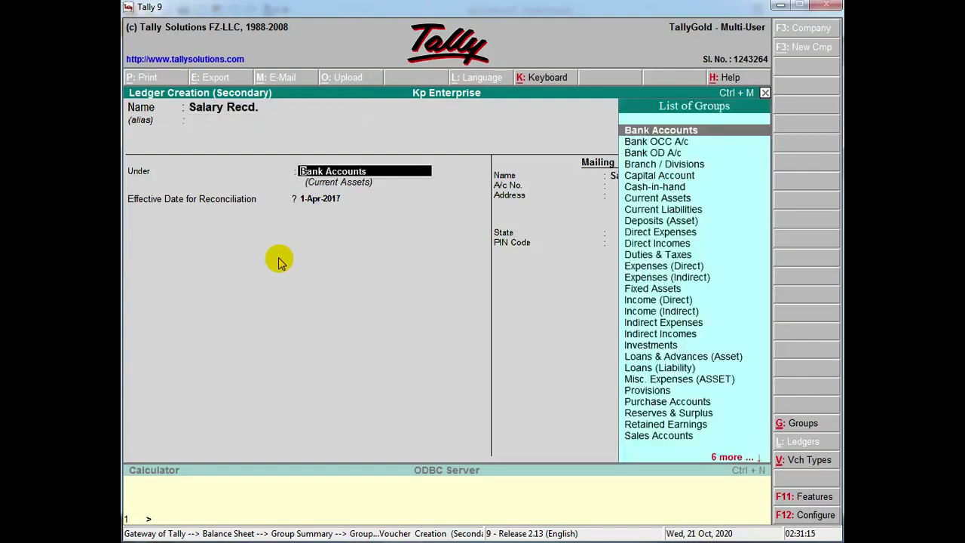
# - Place the Salary Recd. ledger under Indirect Incomes and save it
pyautogui.write('In')
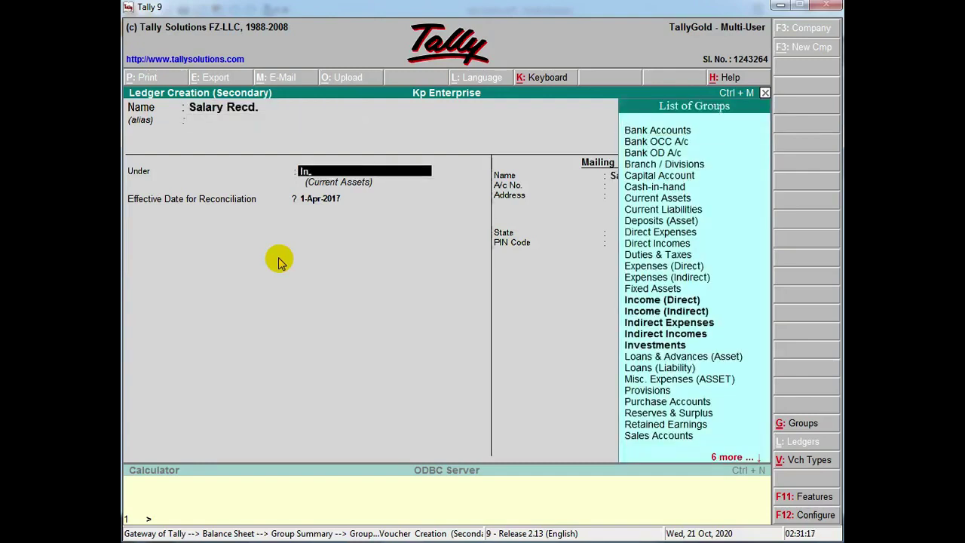
pyautogui.write('dire')
pyautogui.write('c')
pyautogui.press('Down')
pyautogui.press('Down')
pyautogui.press('Return')
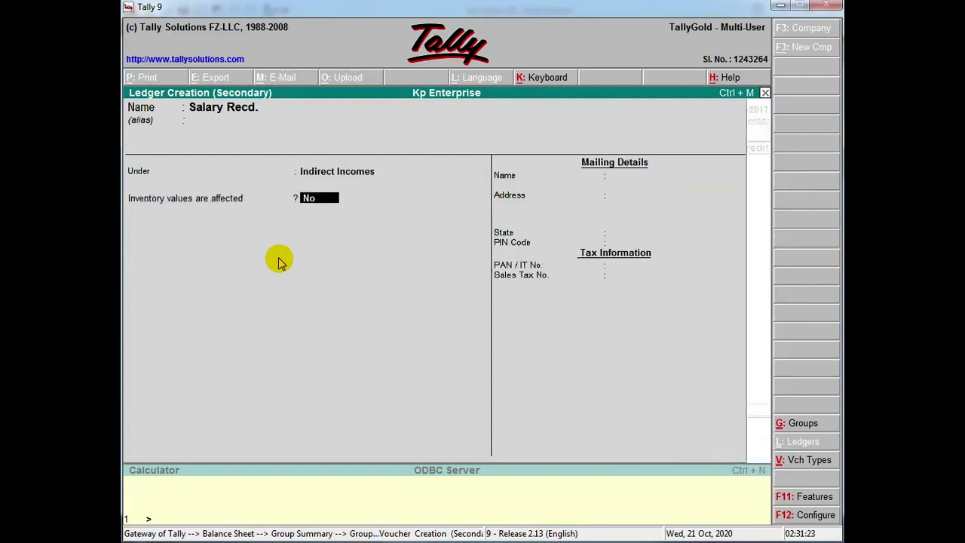
pyautogui.hotkey('ctrl', 'a')
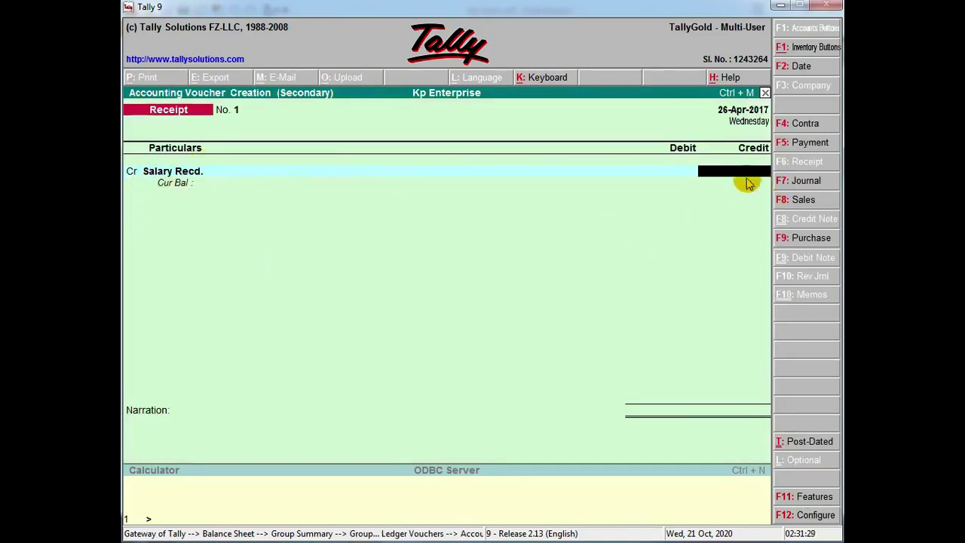
# - Check the salary deposit's amount in the iob bank.pdf statement and credit Salary Recd. with 18,978.00 in the Receipt voucher
pyautogui.hotkey('alt', 'Tab')
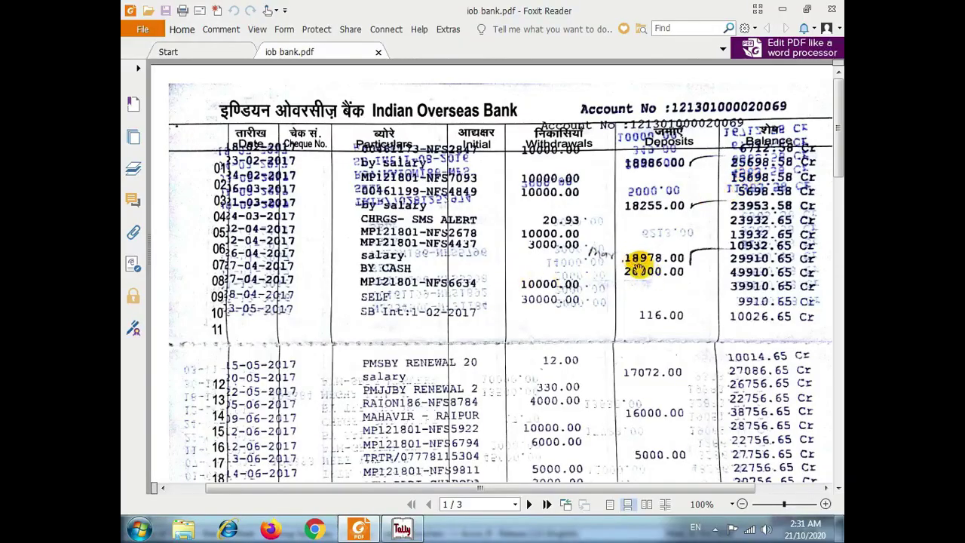
pyautogui.hotkey('alt', 'Tab')
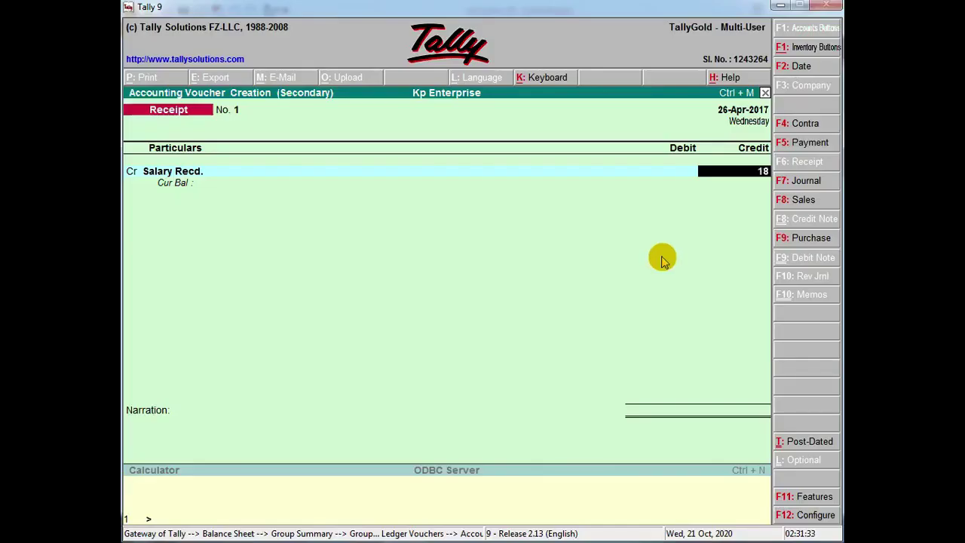
pyautogui.write('978')
pyautogui.press('Return')
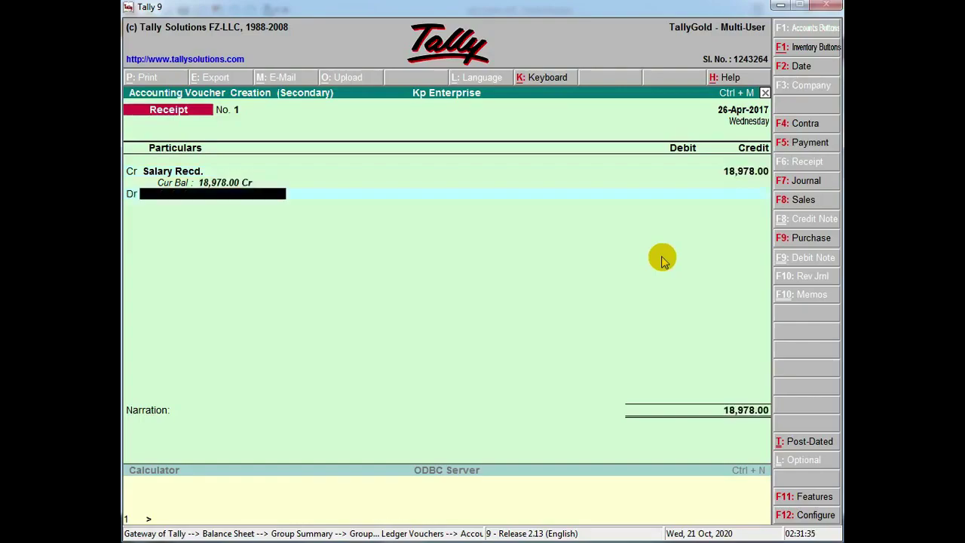
# - Recheck the iob bank.pdf statement and debit Iob Bank with 18,978.00 in the Receipt voucher
pyautogui.hotkey('alt', 'Tab')
pyautogui.hotkey('alt', 'Tab')
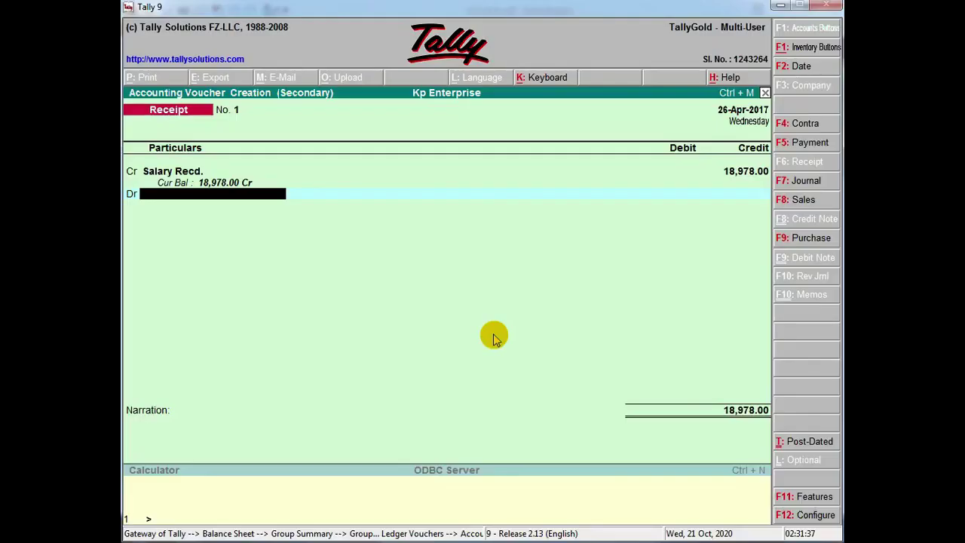
pyautogui.write('i')
pyautogui.press('Return')
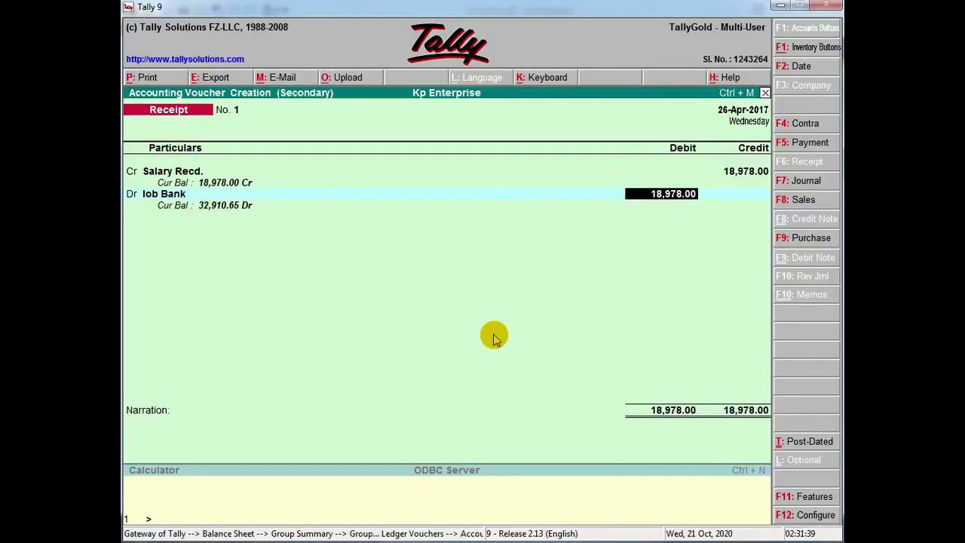
pyautogui.press('Return')
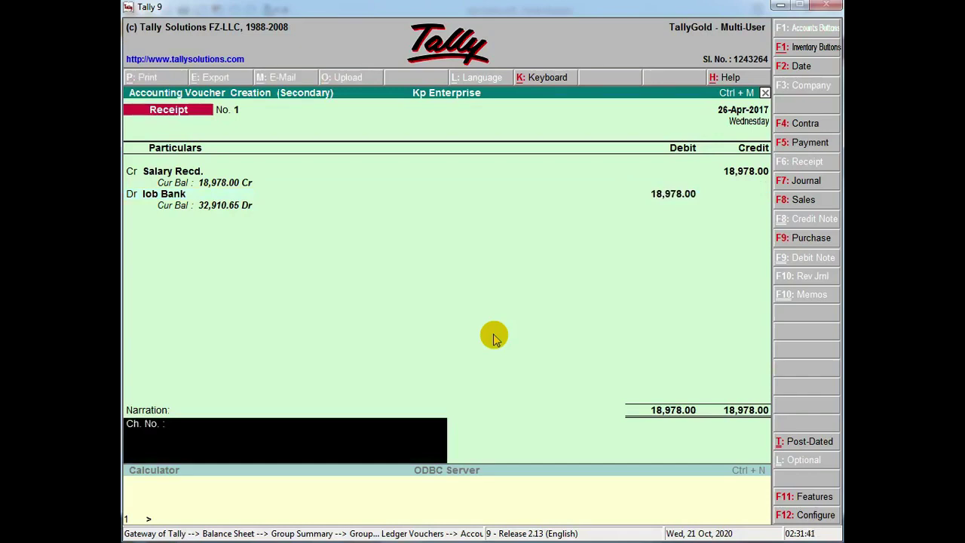
# - Replace the narration's cheque-number text with a salary note, save the Receipt voucher, and select its entry in the Iob Bank ledger
pyautogui.press('BackSpace')
pyautogui.press('BackSpace')
pyautogui.press('BackSpace')
pyautogui.press('BackSpace')
pyautogui.write('sala')
pyautogui.hotkey('ctrl', 'a')
pyautogui.press('Down')
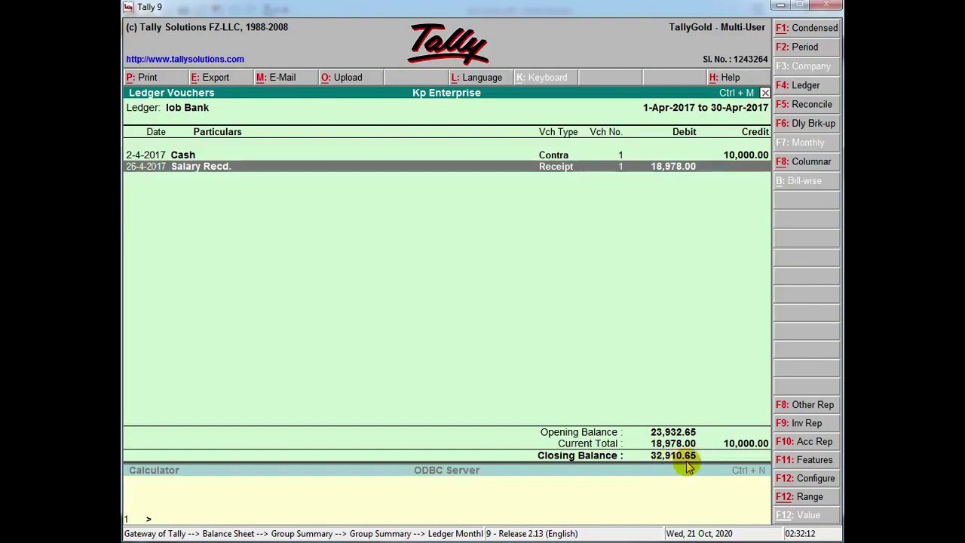
# - Compare the Iob Bank ledger's entries and closing balance with the April 2017 lines of the iob bank.pdf statement
pyautogui.hotkey('alt', 'Tab')
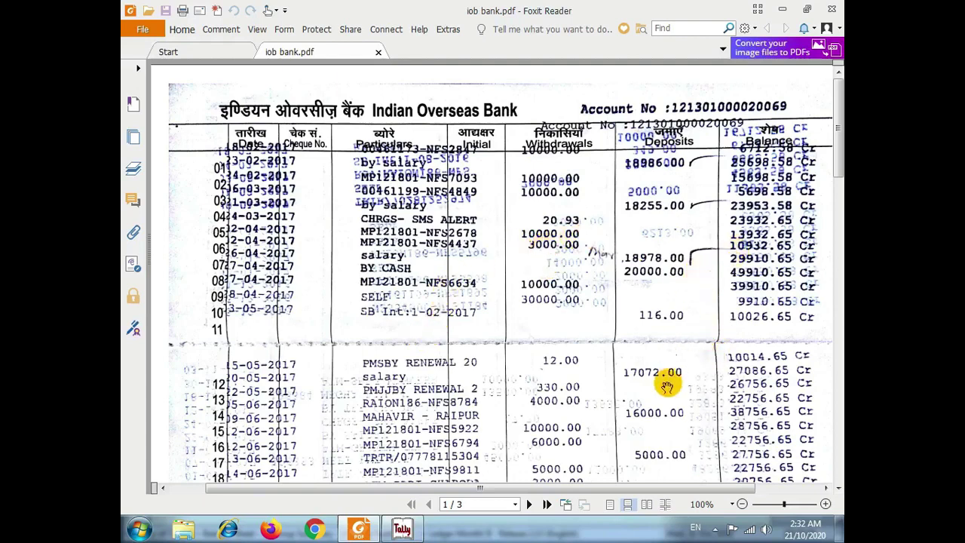
pyautogui.hotkey('alt', 'Tab')
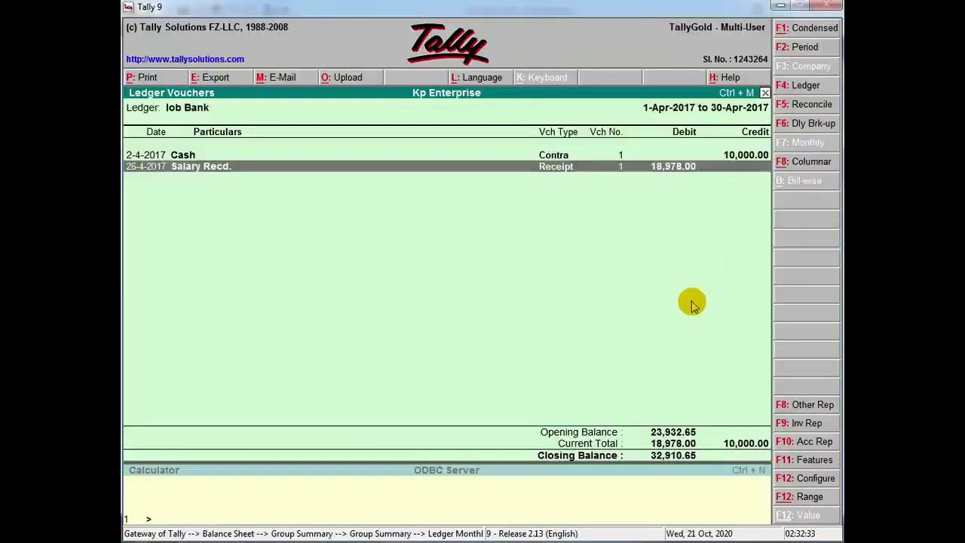
pyautogui.hotkey('alt', 'Tab')
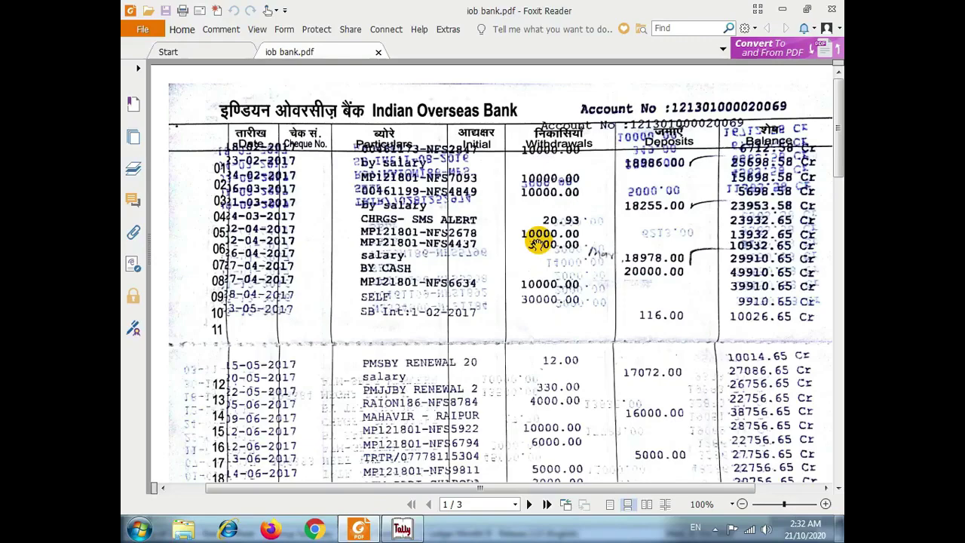
pyautogui.hotkey('alt', 'Tab')
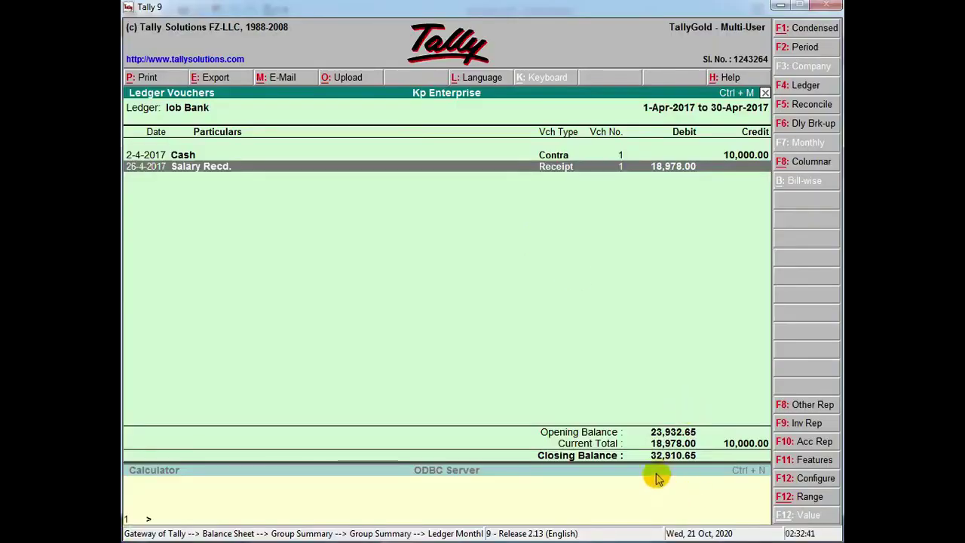
pyautogui.hotkey('alt', 'Tab')
pyautogui.hotkey('alt', 'Tab')
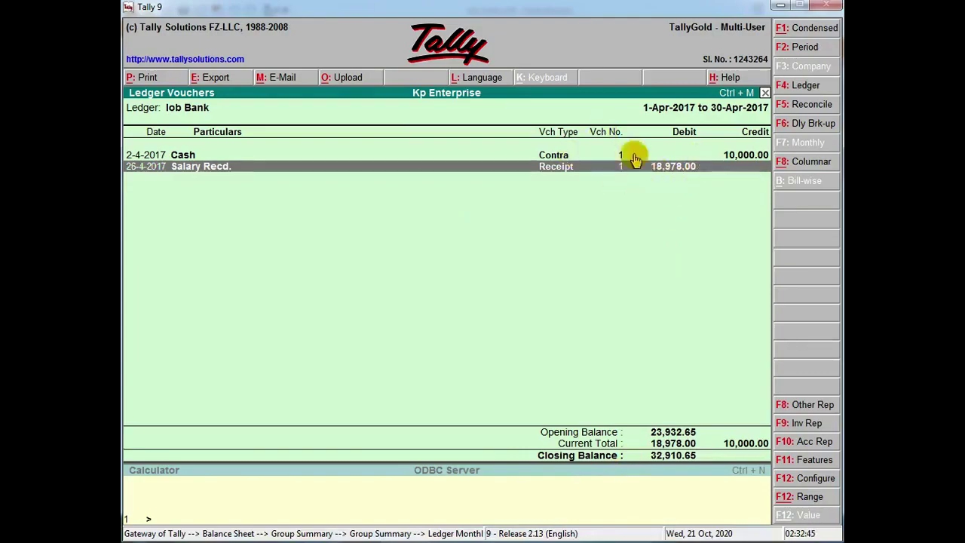
pyautogui.hotkey('alt', 'Tab')
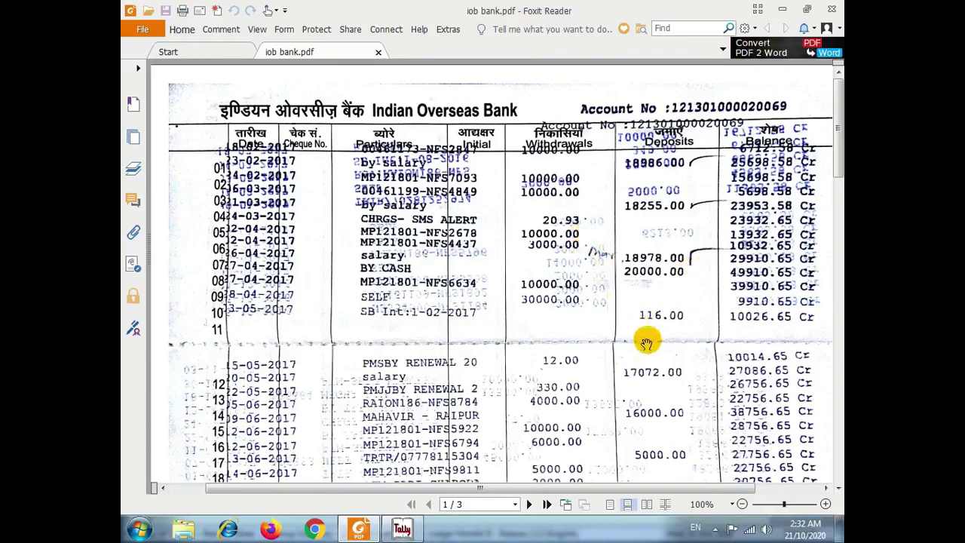
pyautogui.hotkey('alt', 'Tab')
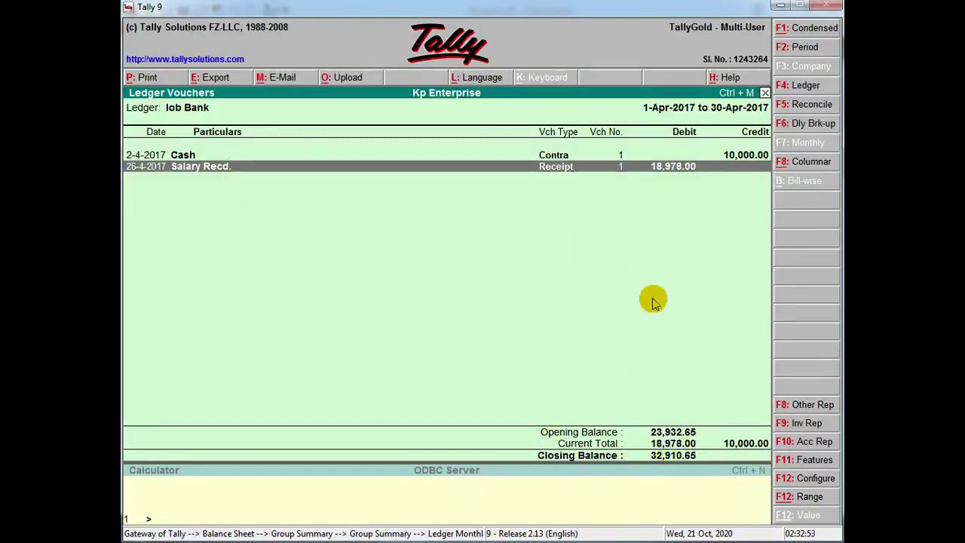
pyautogui.hotkey('alt', 'Tab')
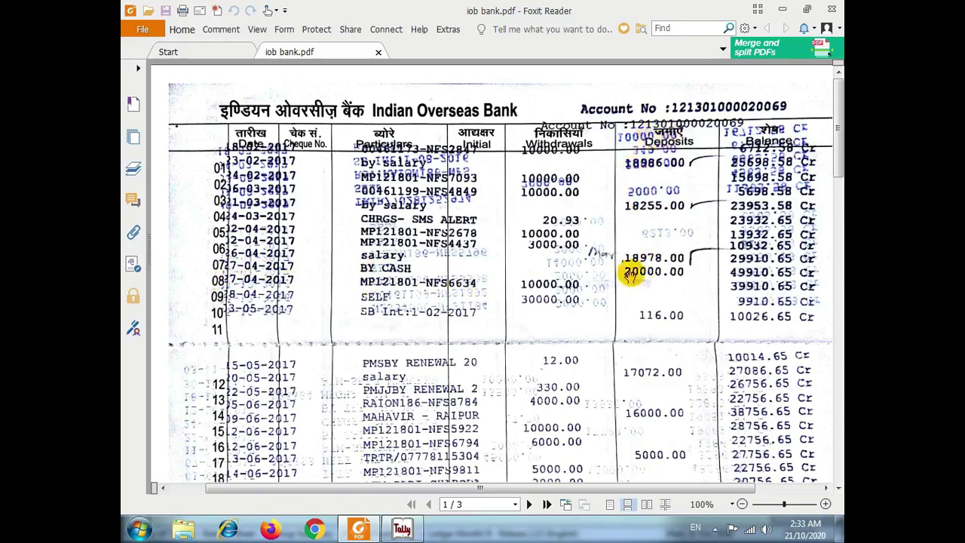
# - Start a new Contra voucher from the Iob Bank ledger, dated 27-Apr-2017 as on the cash deposit line in iob bank.pdf
pyautogui.hotkey('alt', 'Tab')
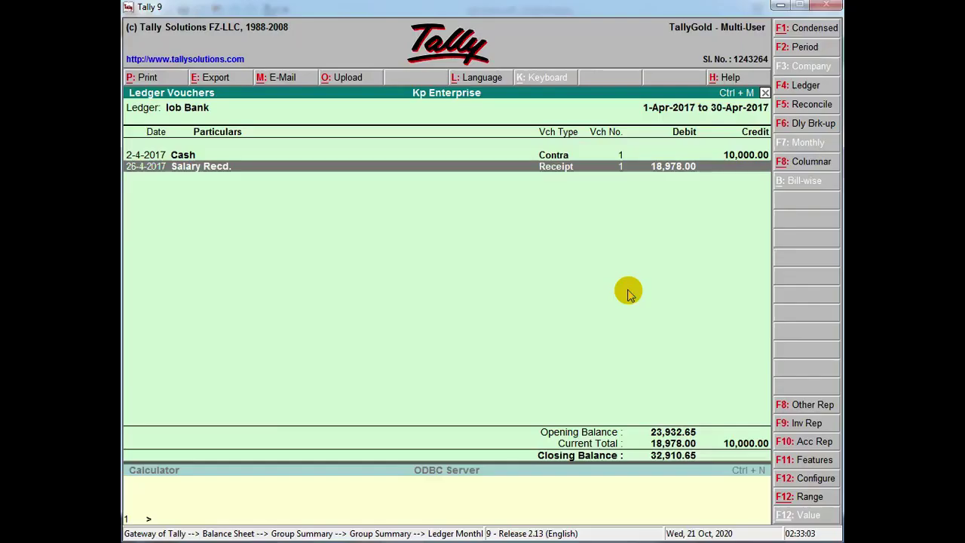
pyautogui.hotkey('alt', 'a')
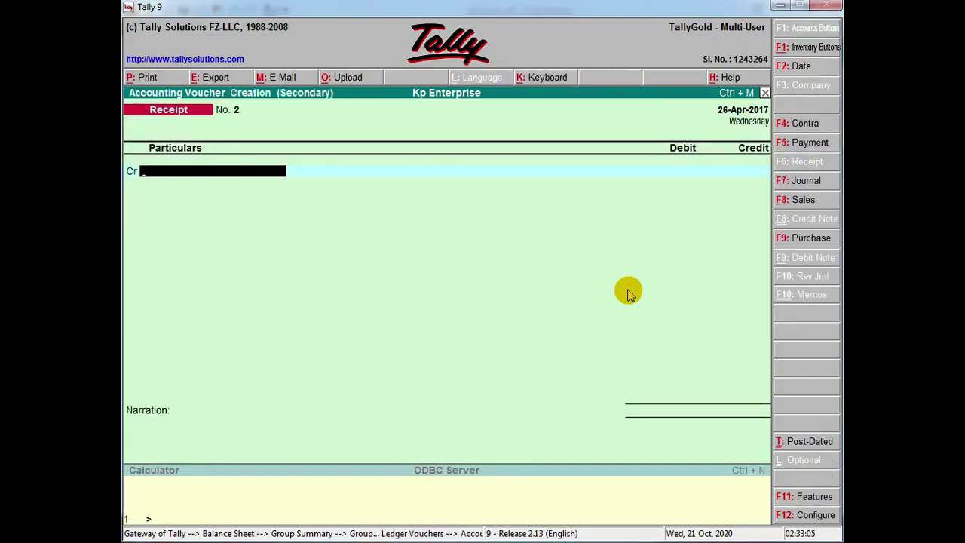
pyautogui.press('F4')
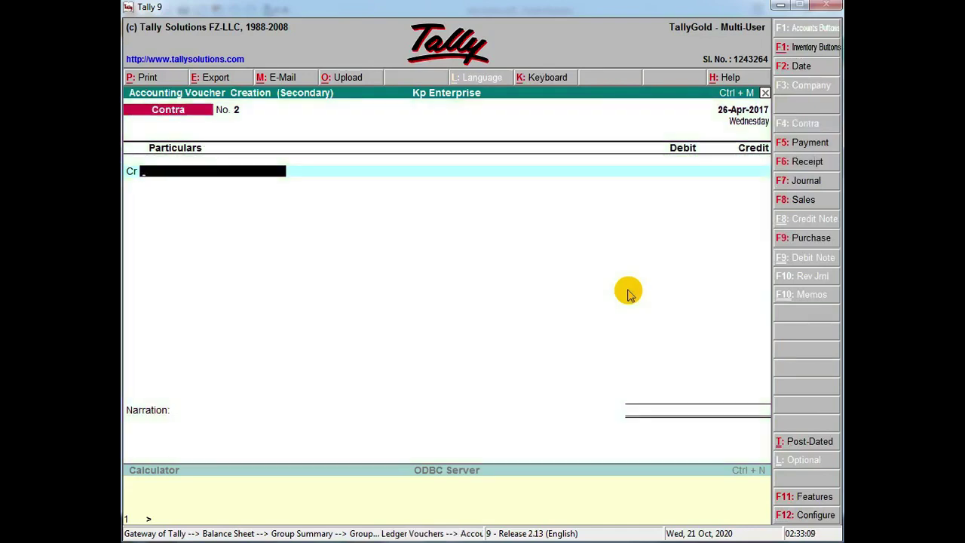
pyautogui.press('F2')
pyautogui.hotkey('alt', 'Tab')
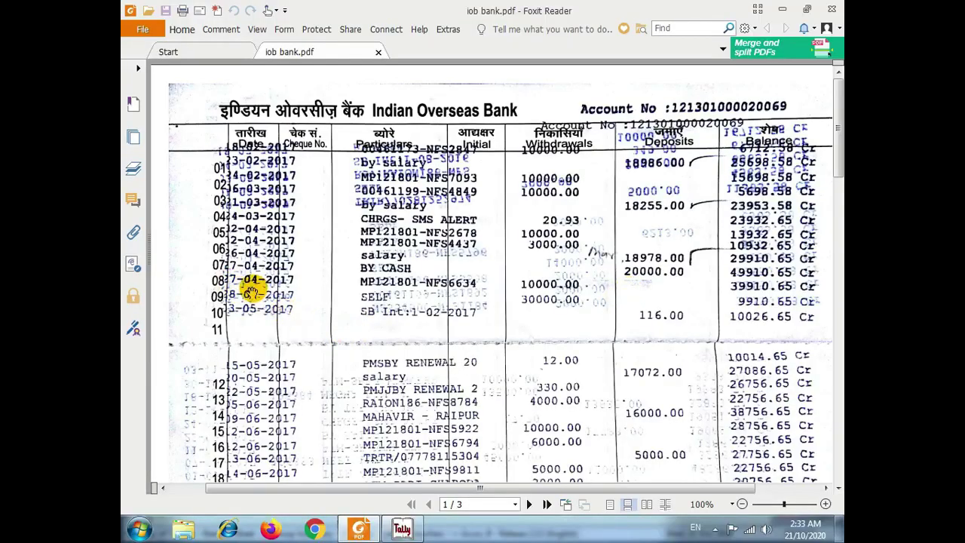
pyautogui.hotkey('alt', 'Tab')
pyautogui.write('2')
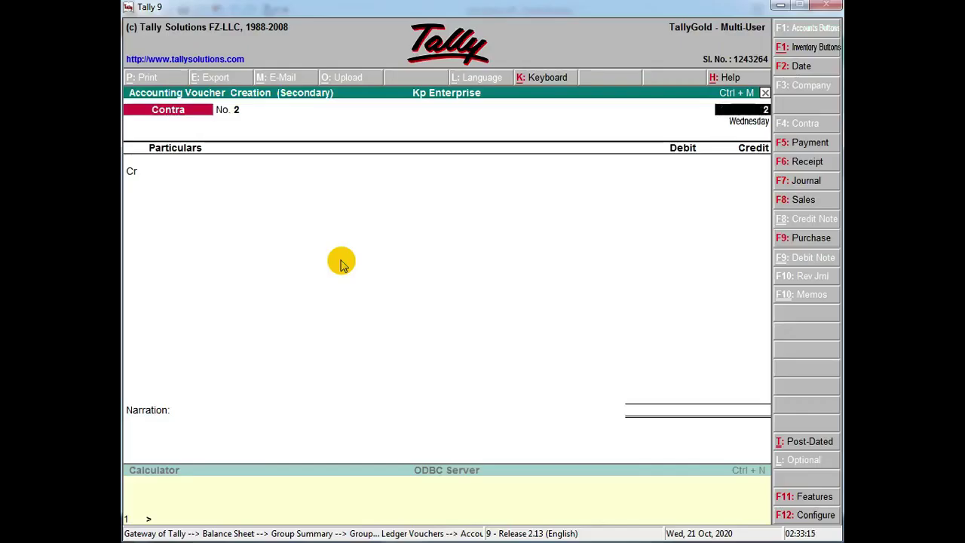
pyautogui.write('4.')
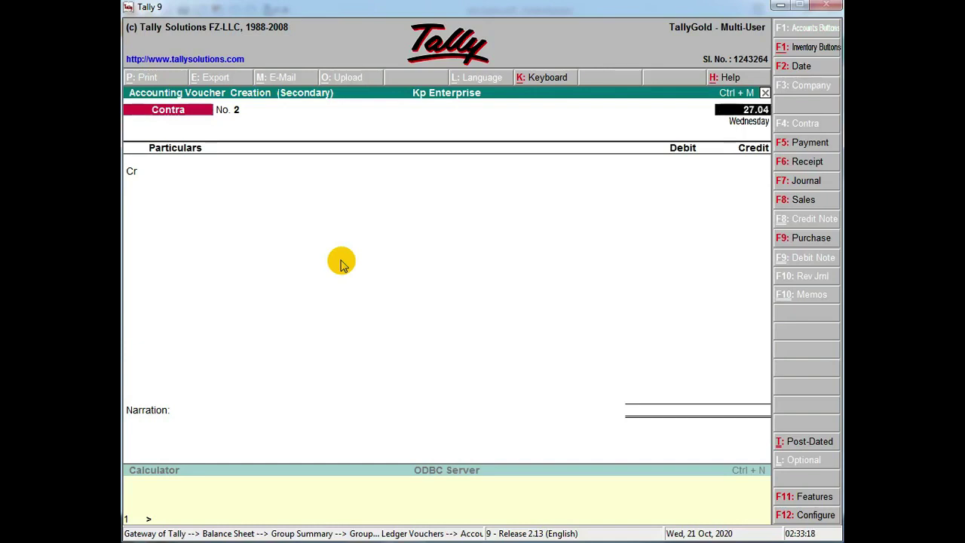
pyautogui.press('Return')
# - Check the BY CASH deposit in the iob bank.pdf statement and credit Cash with 20,000.00 in the Contra voucher
pyautogui.press('Return')
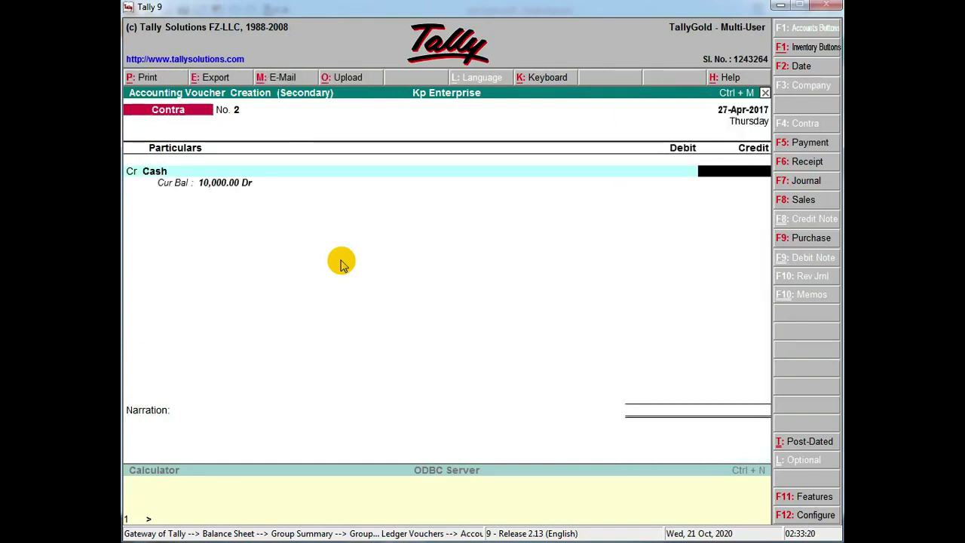
pyautogui.press('BackSpace')
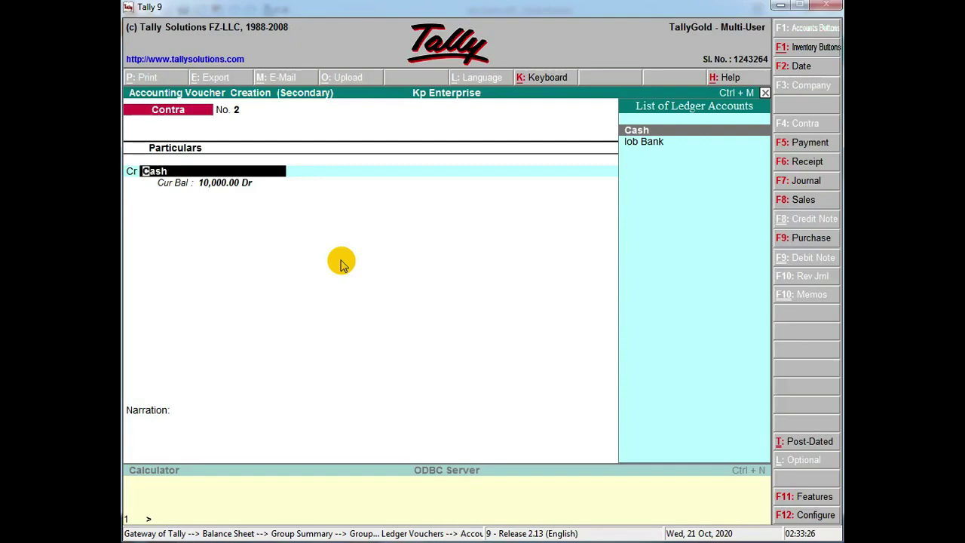
pyautogui.hotkey('alt', 'Tab')
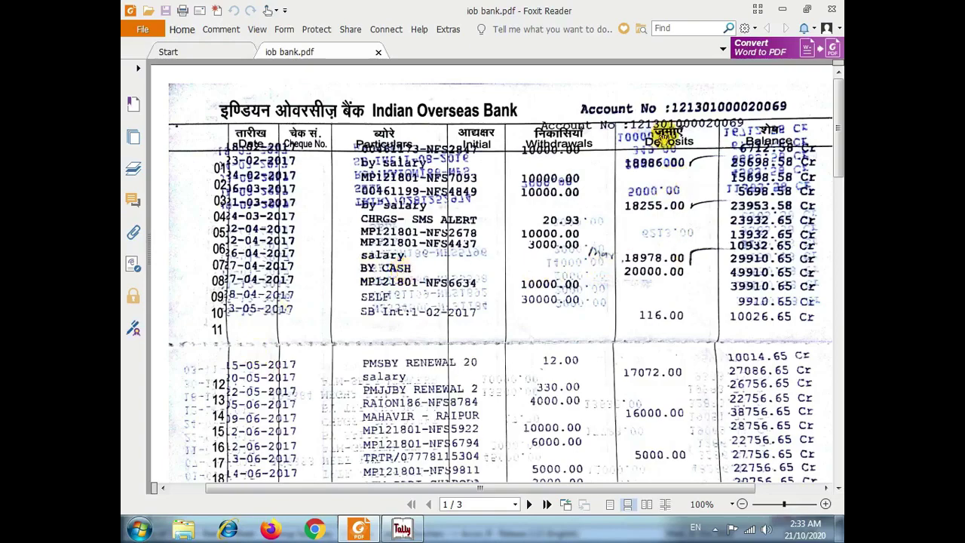
pyautogui.hotkey('alt', 'Tab')
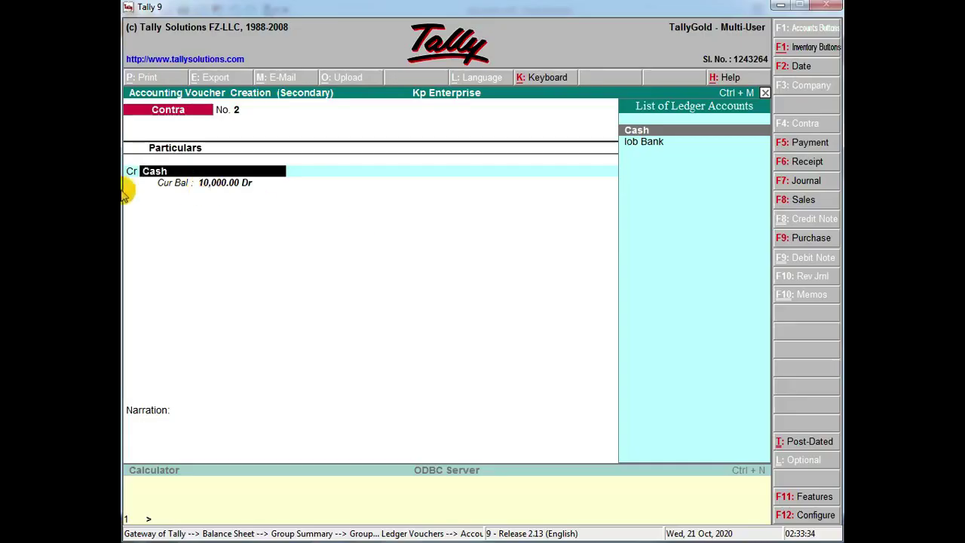
pyautogui.press('Return')
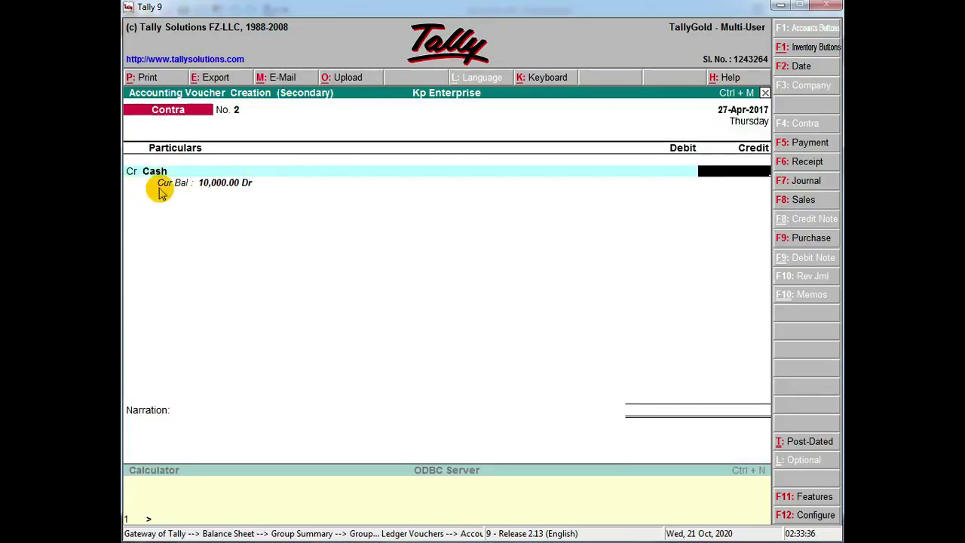
pyautogui.hotkey('alt', 'Tab')
pyautogui.hotkey('alt', 'Tab')
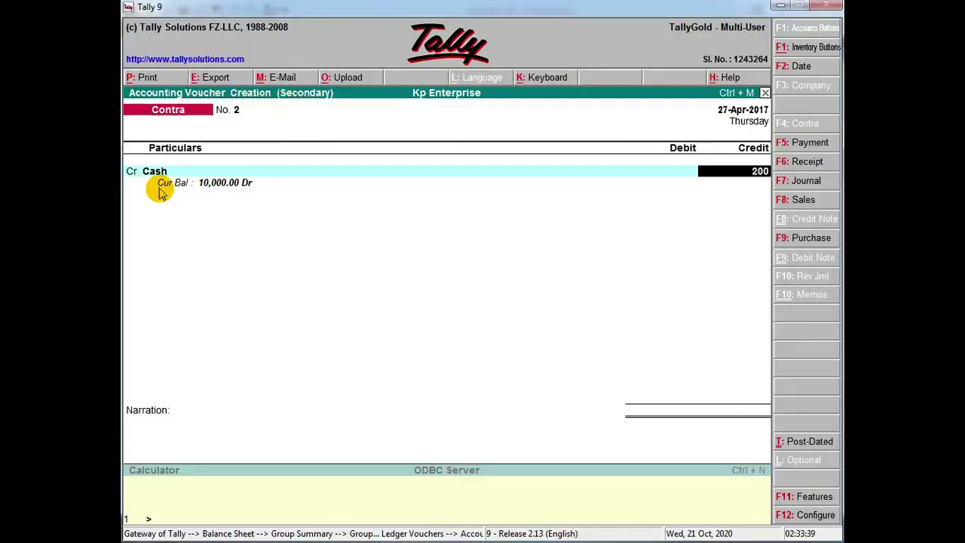
pyautogui.write('20000')
pyautogui.press('Return')
pyautogui.press('Return')
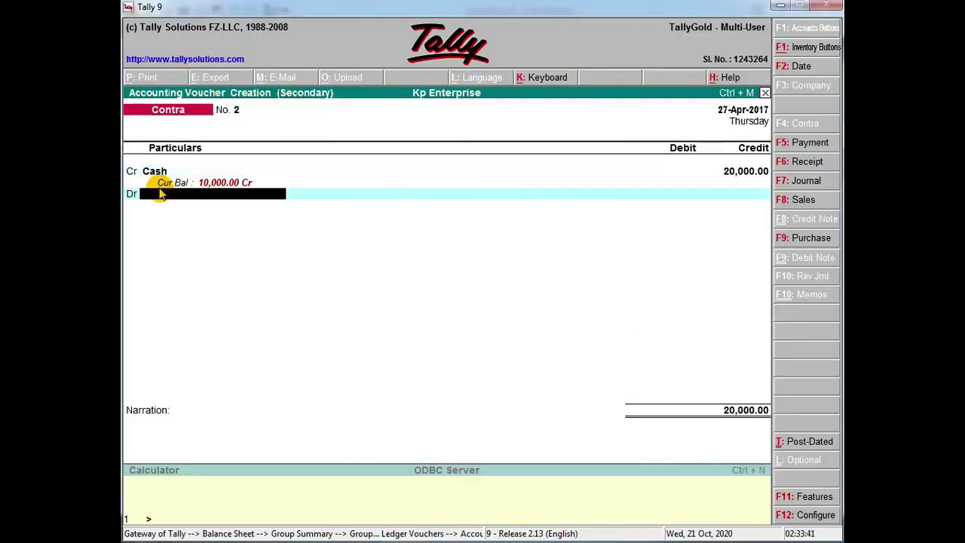
# - Recheck the iob bank.pdf statement and debit Iob Bank with 20,000.00 in the Contra voucher
pyautogui.hotkey('alt', 'Tab')
pyautogui.hotkey('alt', 'Tab')
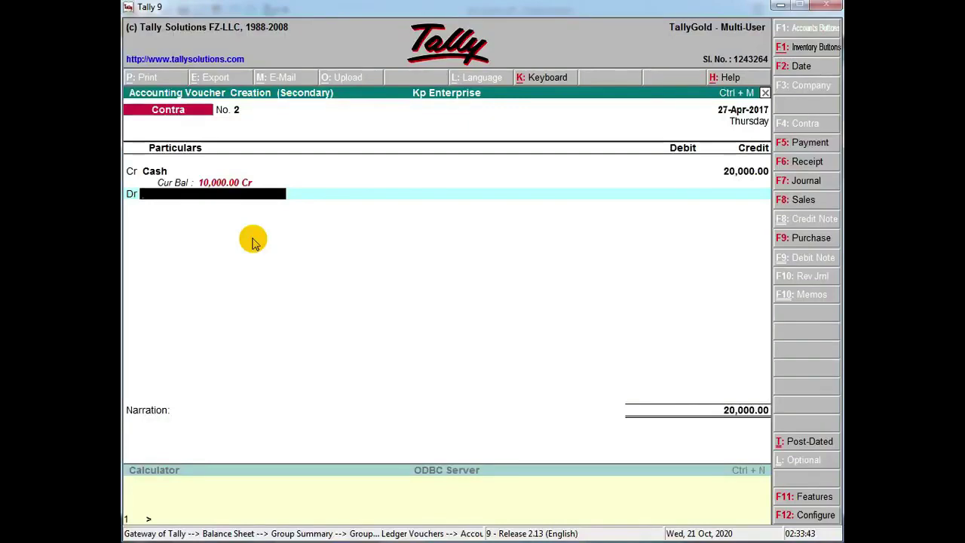
pyautogui.write('io')
pyautogui.press('Return')
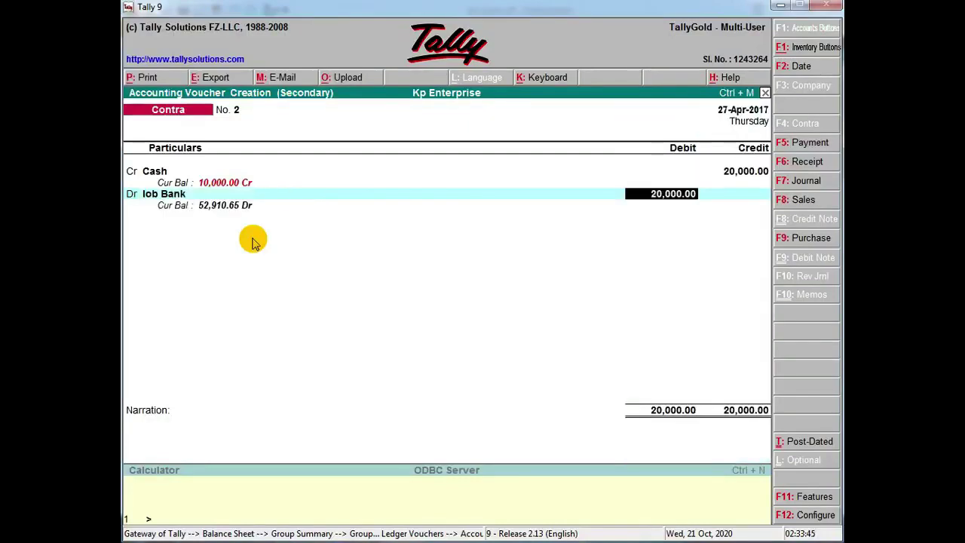
pyautogui.press('Return')
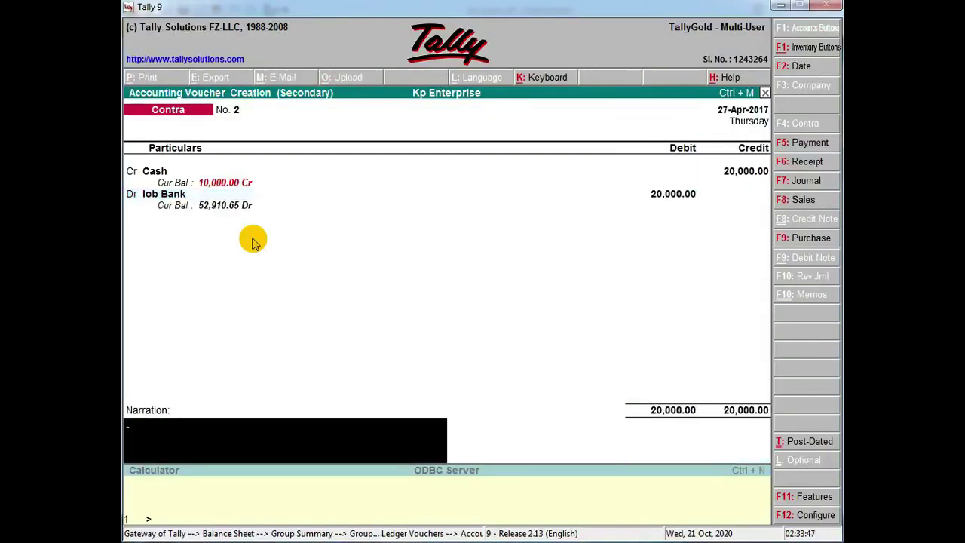
# - Enter the narration "cash deposit" and save the 27-Apr-2017 Contra voucher
pyautogui.hotkey('alt', 'Tab')
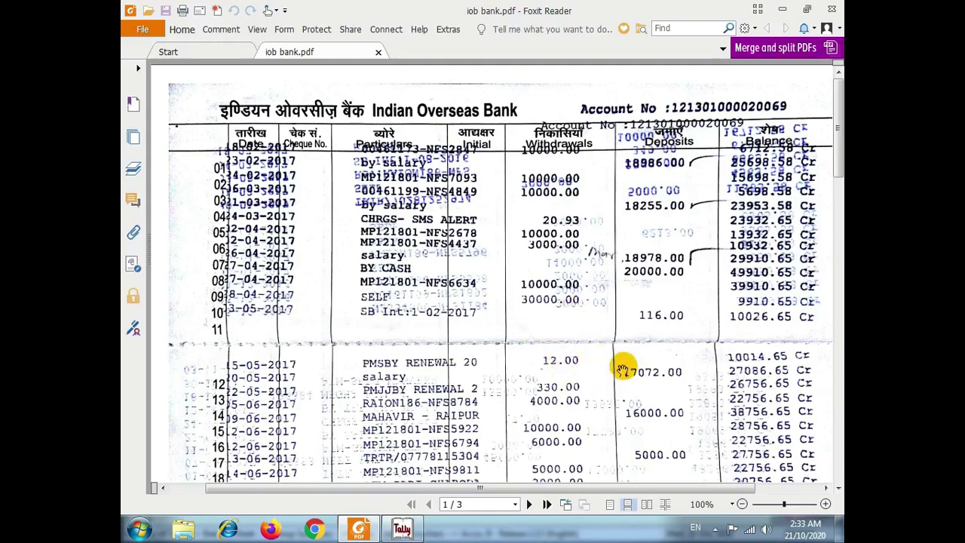
pyautogui.hotkey('alt', 'Tab')
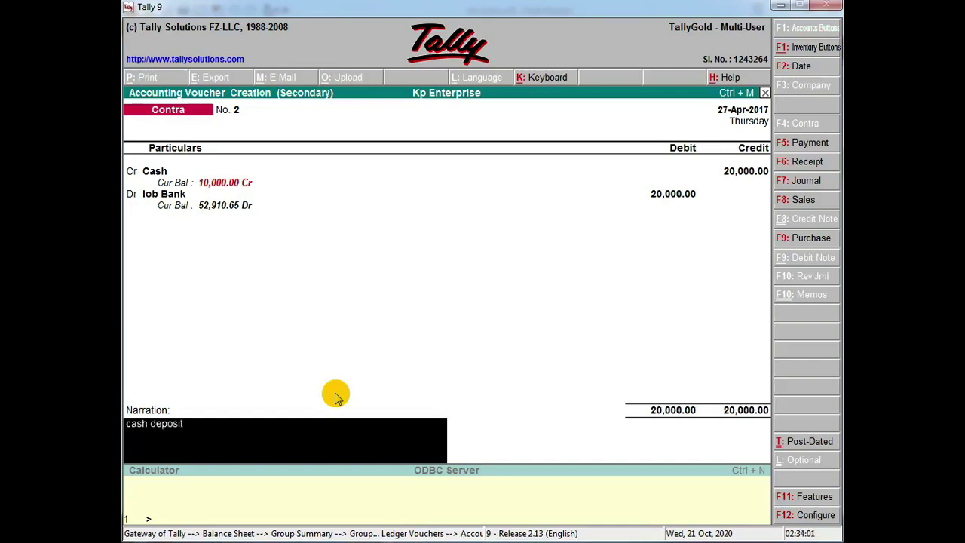
pyautogui.hotkey('ctrl', 'a')
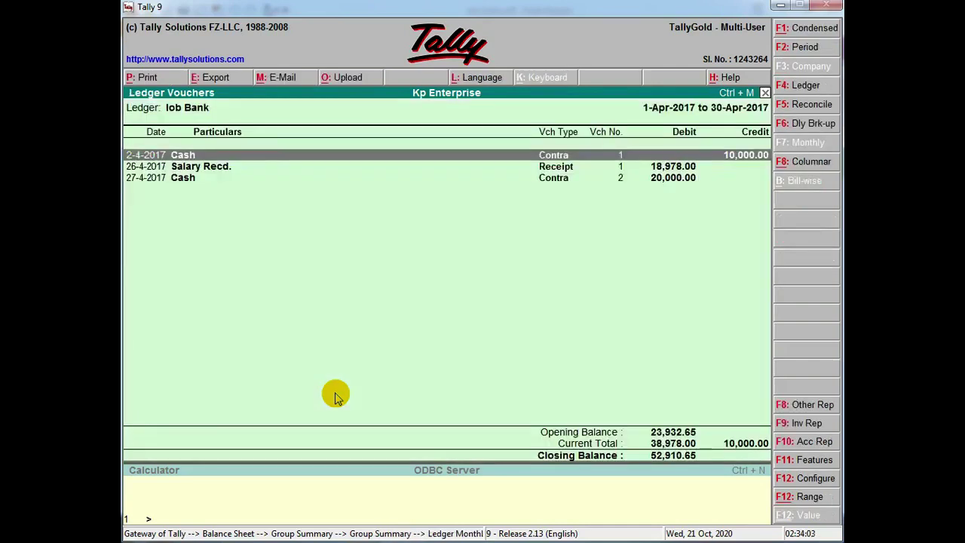
# - Compare the Iob Bank ledger's closing balance with the statement balance after the cash deposit, and examine the remaining April lines
pyautogui.hotkey('alt', 'Tab')
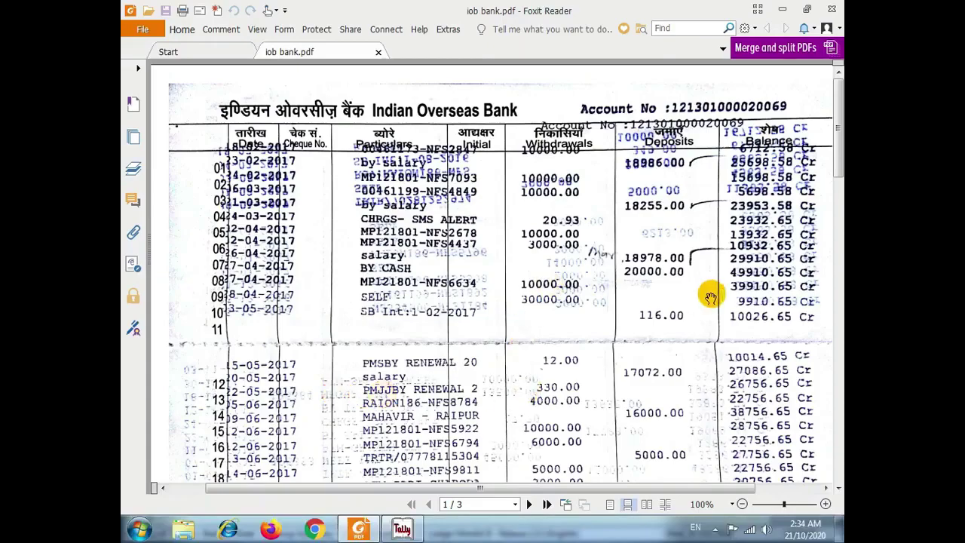
pyautogui.hotkey('alt', 'Tab')
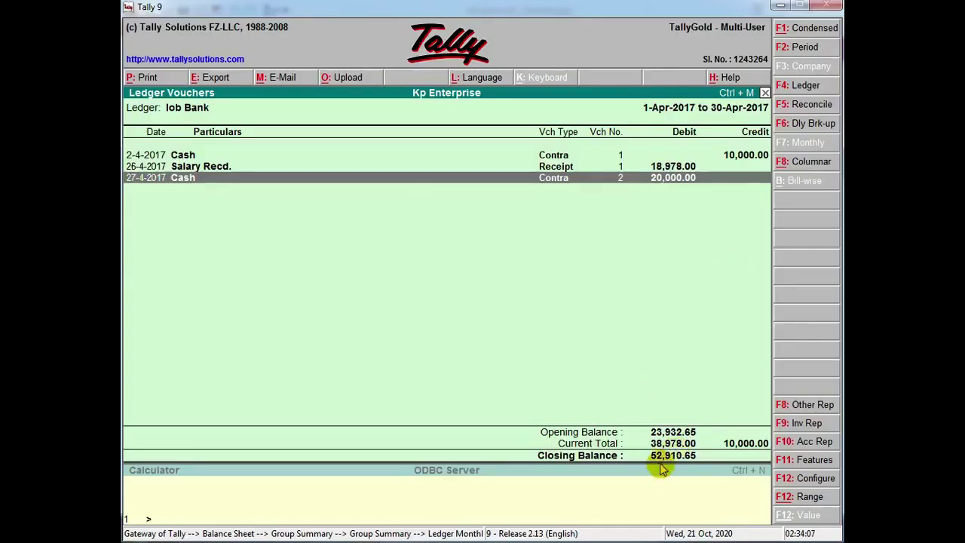
pyautogui.hotkey('alt', 'Tab')
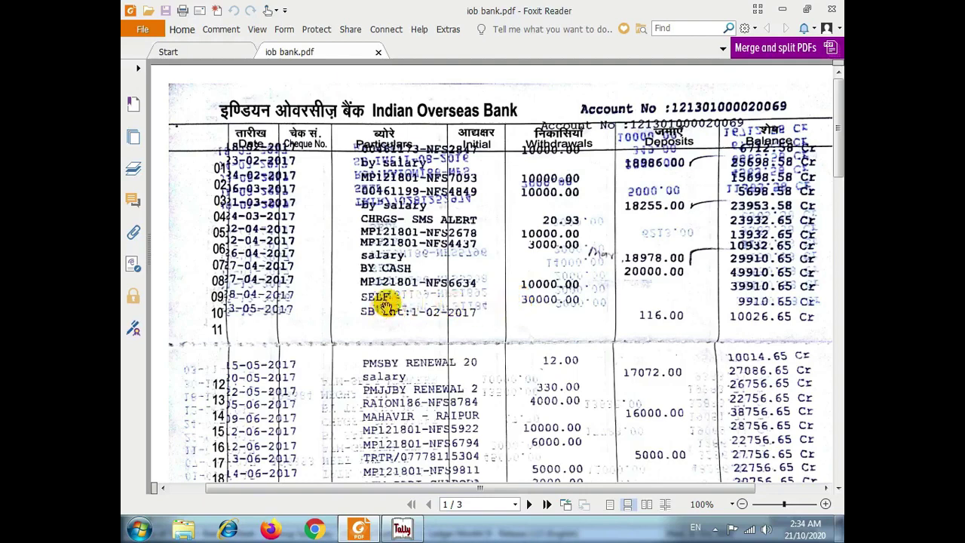
pyautogui.hotkey('alt', 'Tab')
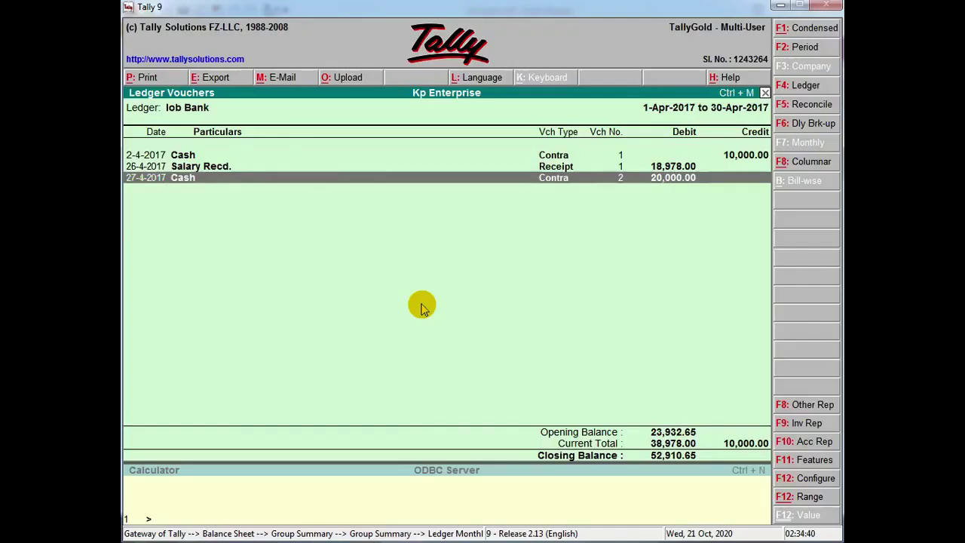
# - Start another Contra voucher and date it 28-Apr-2017, following the SELF withdrawal line in iob bank.pdf
pyautogui.hotkey('alt', 'a')
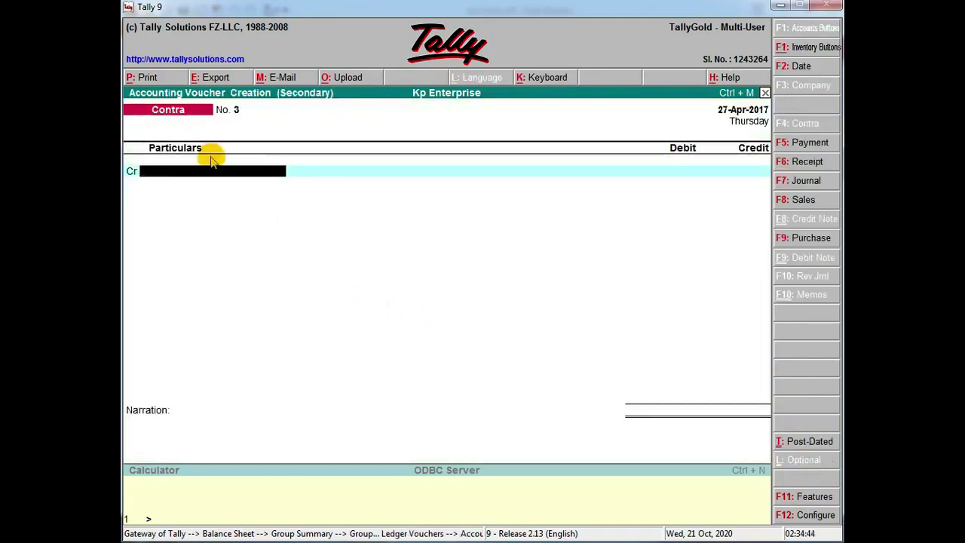
pyautogui.hotkey('alt', 'Tab')
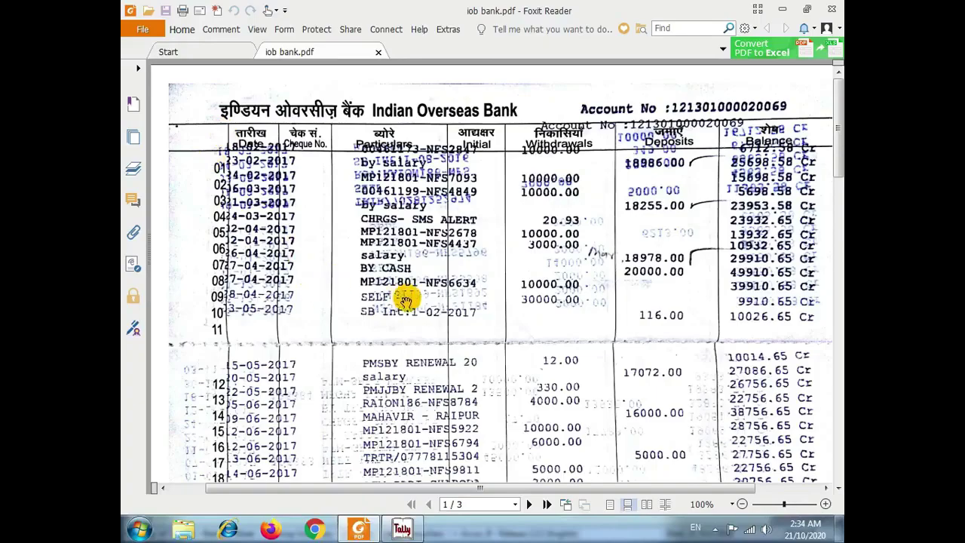
pyautogui.hotkey('alt', 'Tab')
pyautogui.hotkey('alt', 'Tab')
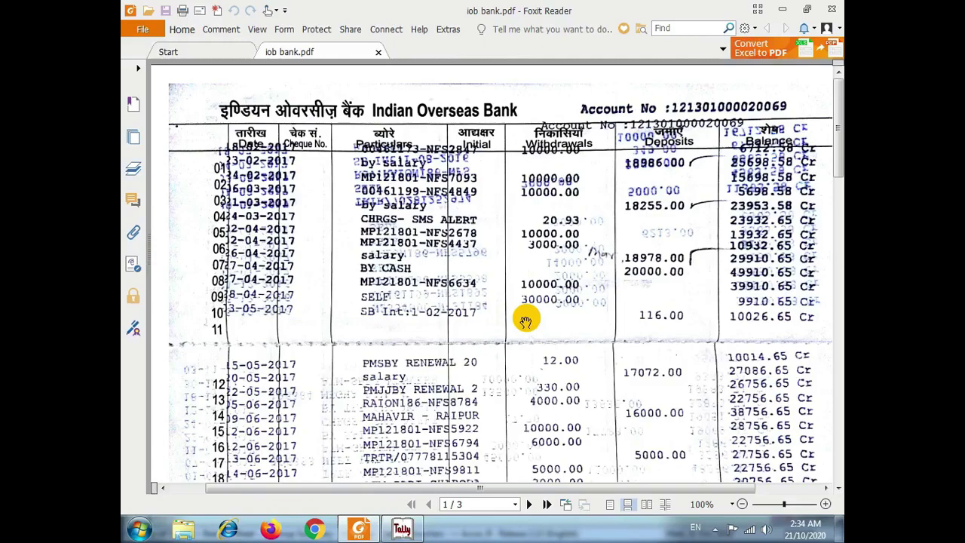
pyautogui.hotkey('alt', 'Tab')
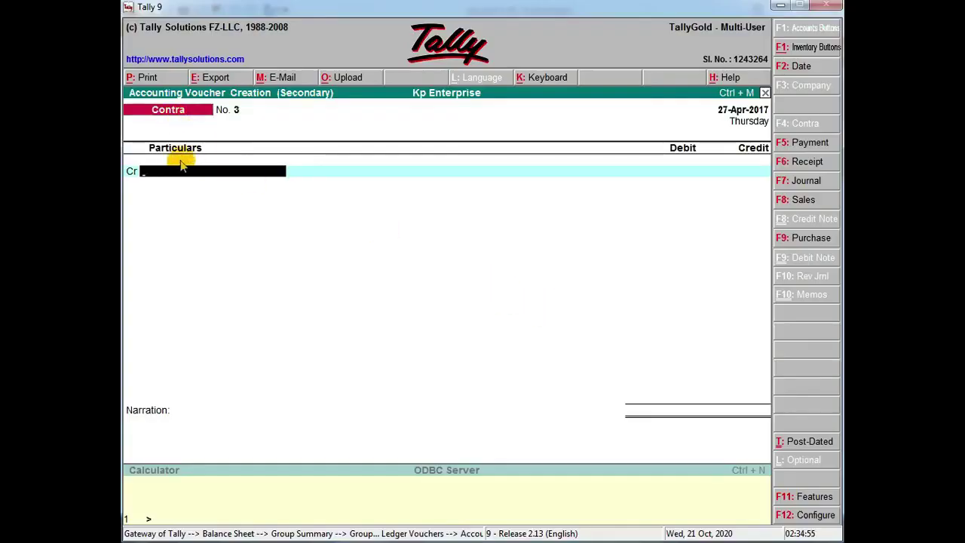
pyautogui.hotkey('alt', 'Tab')
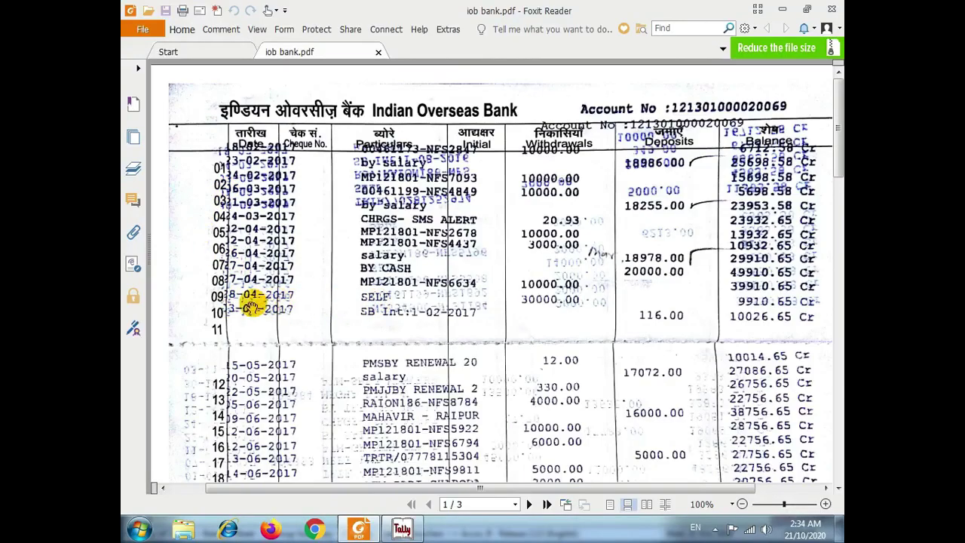
pyautogui.hotkey('alt', 'Tab')
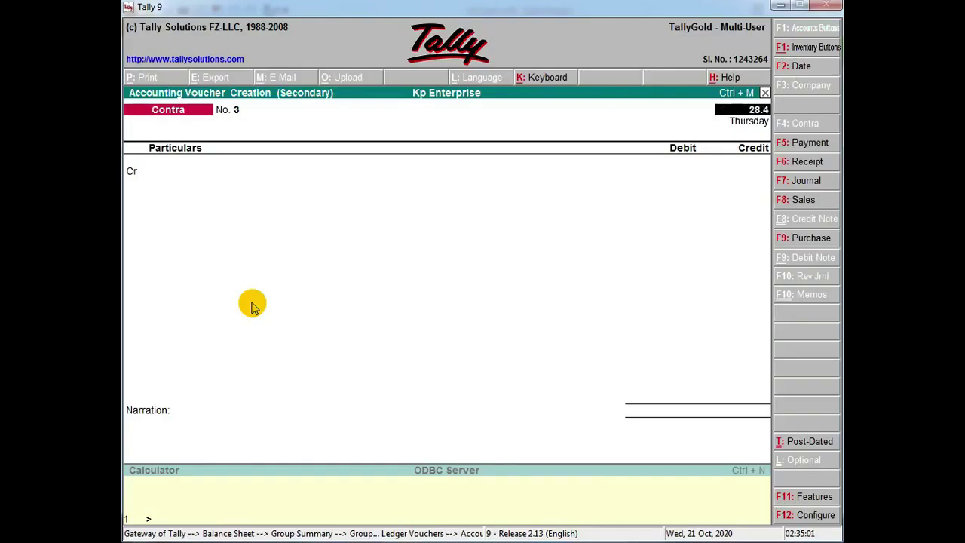
pyautogui.hotkey('alt', 'Tab')
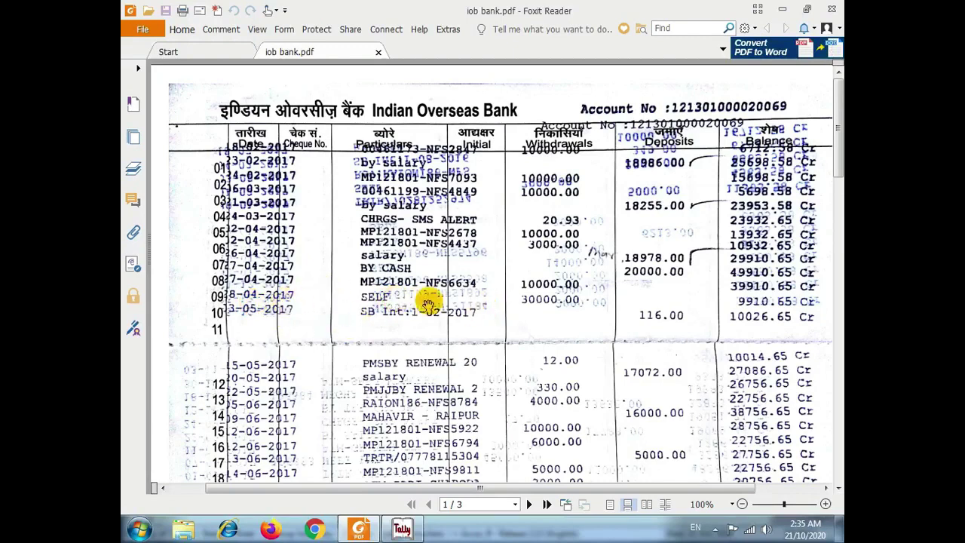
pyautogui.hotkey('alt', 'Tab')
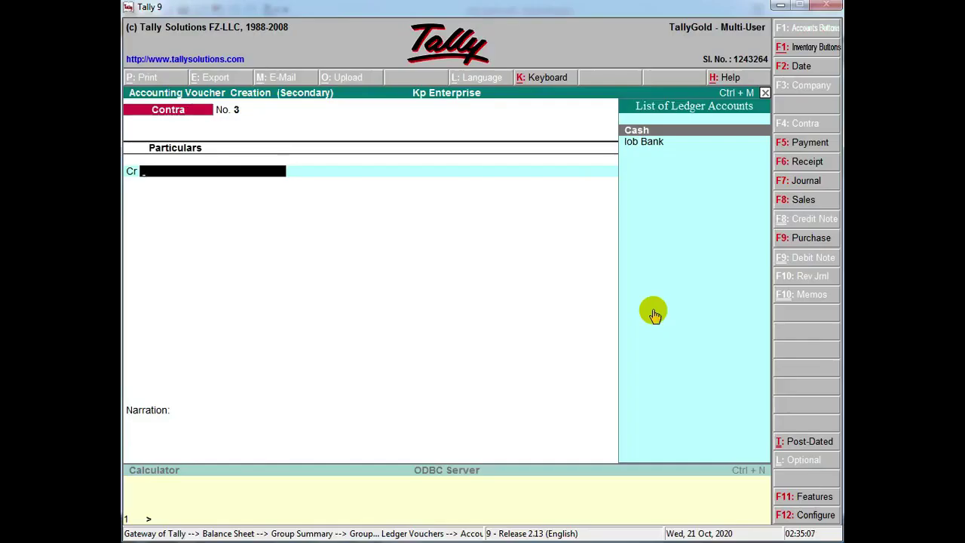
# - Credit Iob Bank and debit Cash with 30,000.00 in the 28-Apr-2017 Contra voucher, checking the withdrawal in iob bank.pdf
pyautogui.press('Down')
pyautogui.press('Return')
pyautogui.hotkey('alt', 'Tab')
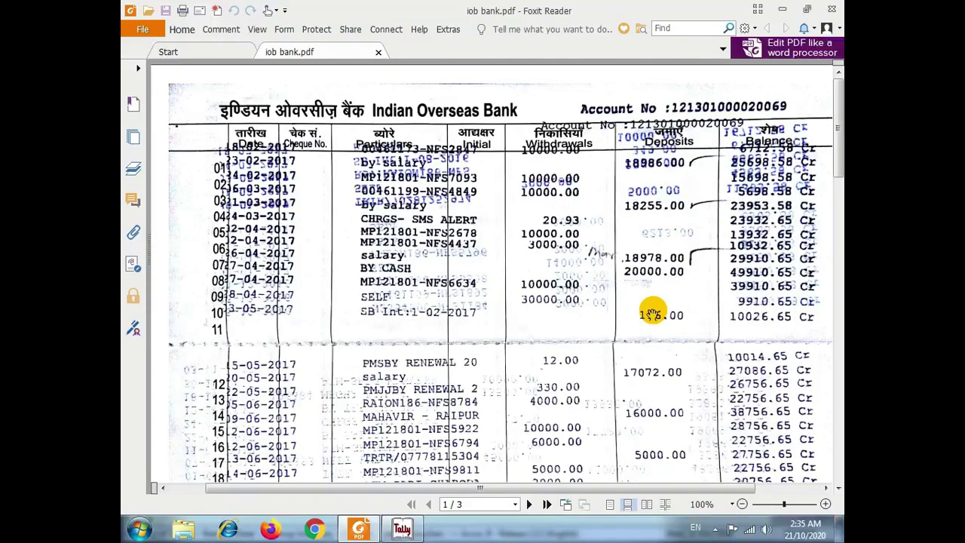
pyautogui.hotkey('alt', 'Tab')
pyautogui.press('Return')
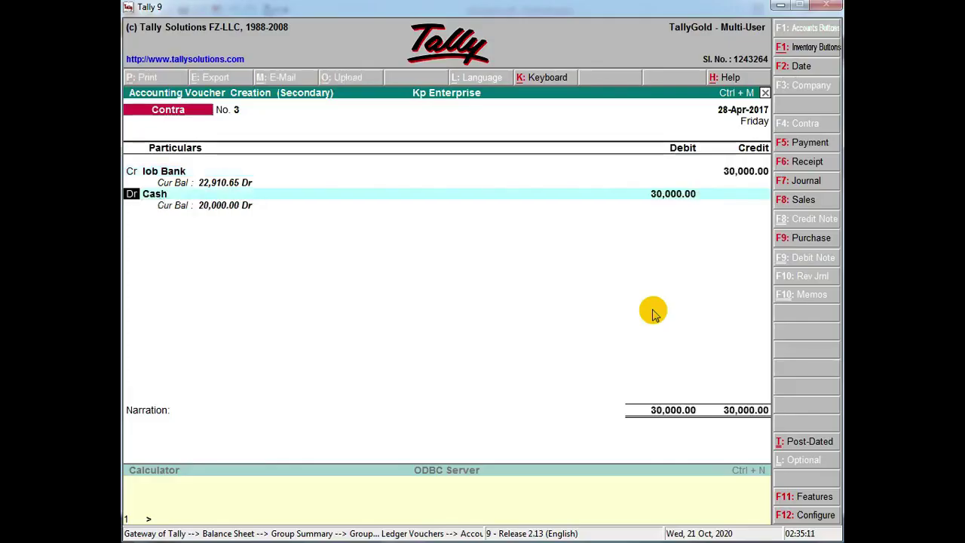
pyautogui.press('Return')
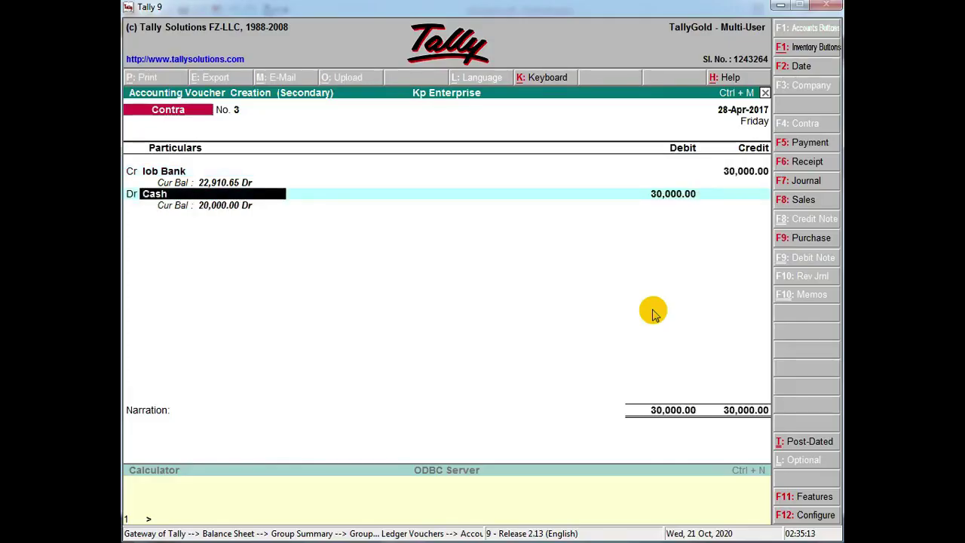
pyautogui.press('Return')
pyautogui.press('Return')
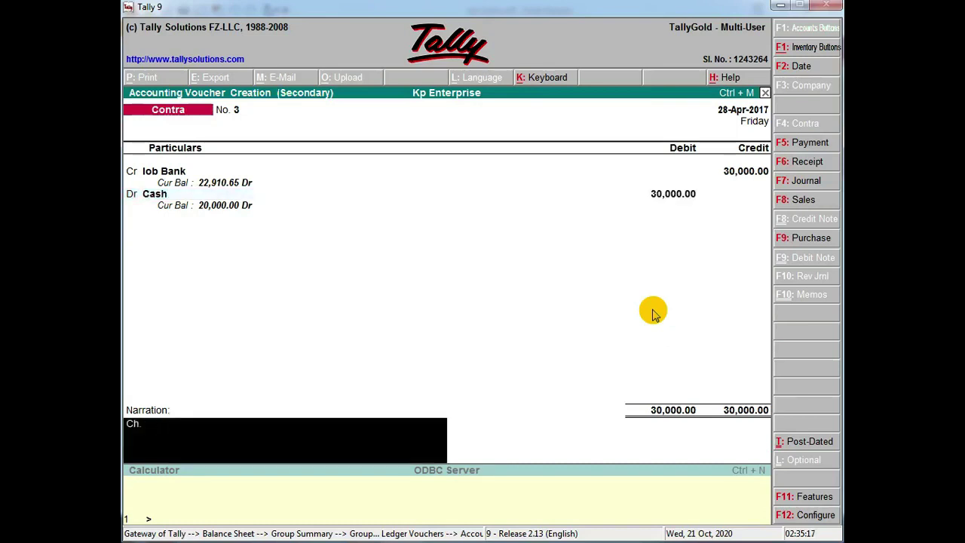
# - Clear the narration of the 28-Apr-2017 Contra voucher, check the SELF line in iob bank.pdf, and save the voucher
pyautogui.write('Cjfdsg')
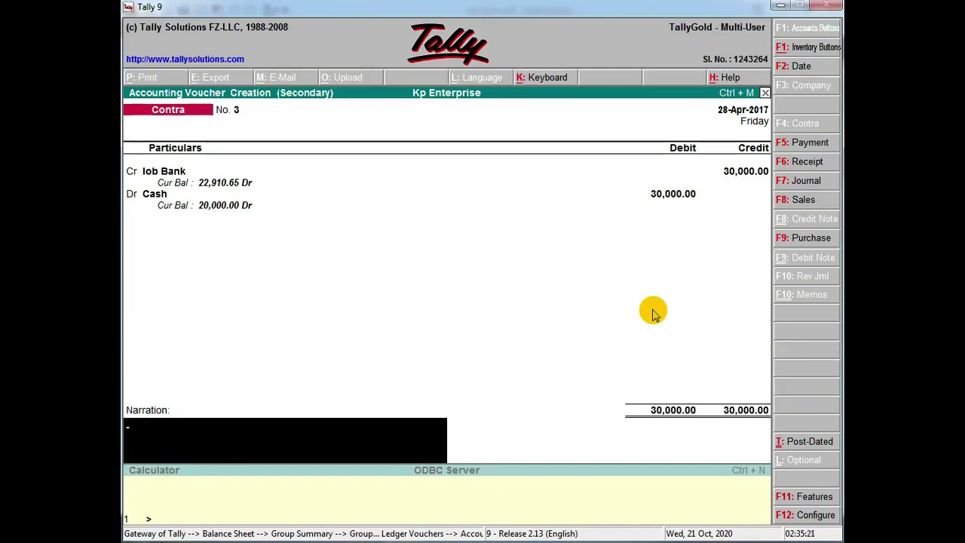
pyautogui.hotkey('alt', 'Tab')
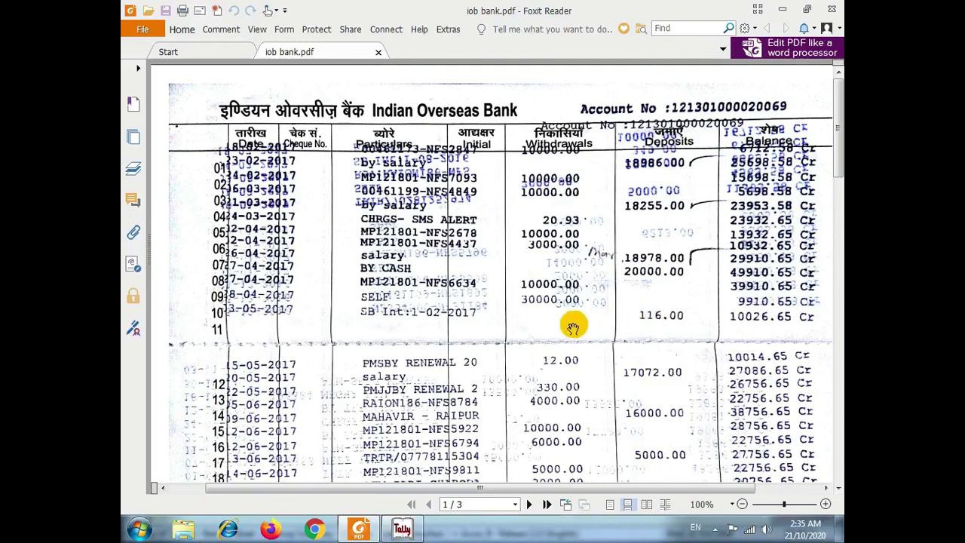
pyautogui.hotkey('alt', 'Tab')
pyautogui.hotkey('ctrl', 'a')
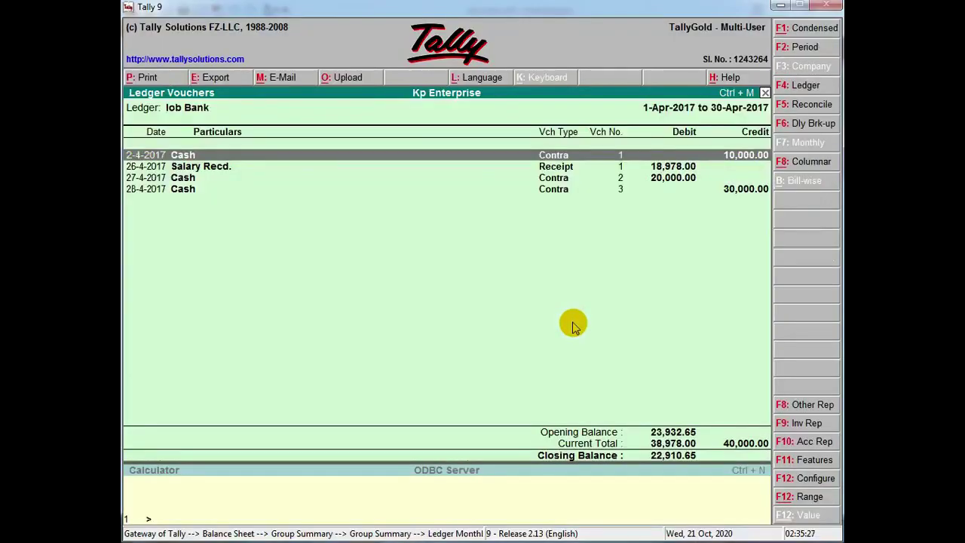
# - Compare the Iob Bank ledger's April vouchers with the statement lines in iob bank.pdf
pyautogui.press('Down')
pyautogui.press('Down')
pyautogui.press('Down')
pyautogui.hotkey('alt', 'Tab')
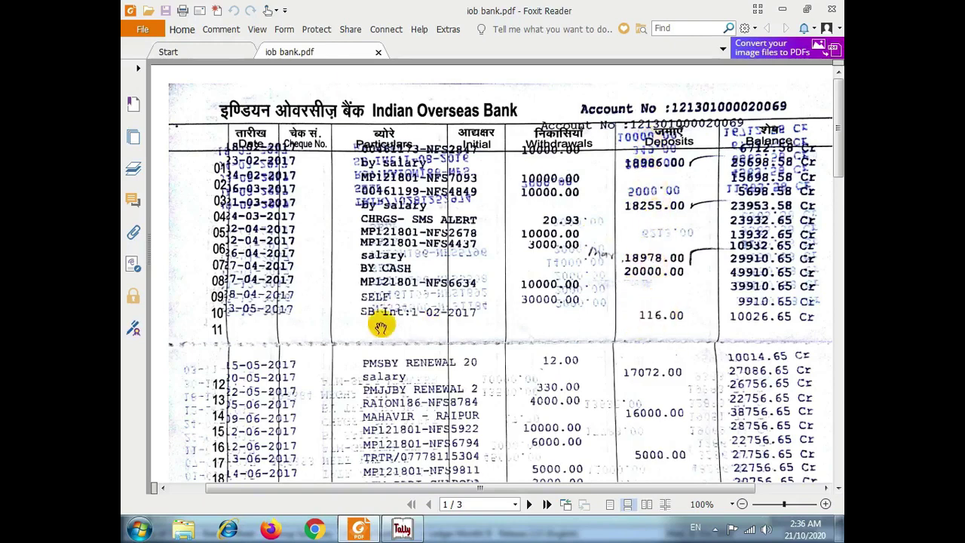
pyautogui.hotkey('alt', 'Tab')
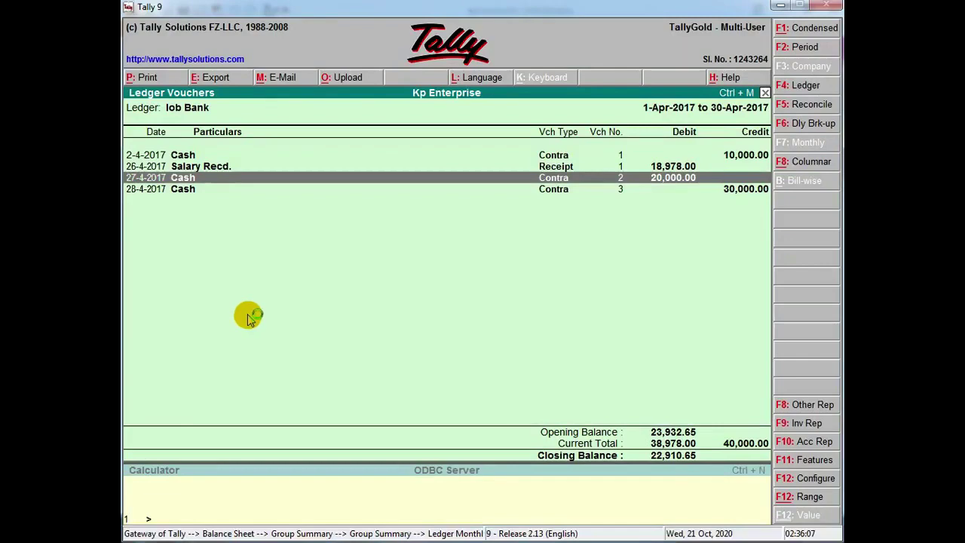
# - Start another voucher from the Iob Bank ledger, check the next statement line's date, and dismiss the Net Protector scan window
pyautogui.hotkey('alt', 'a')
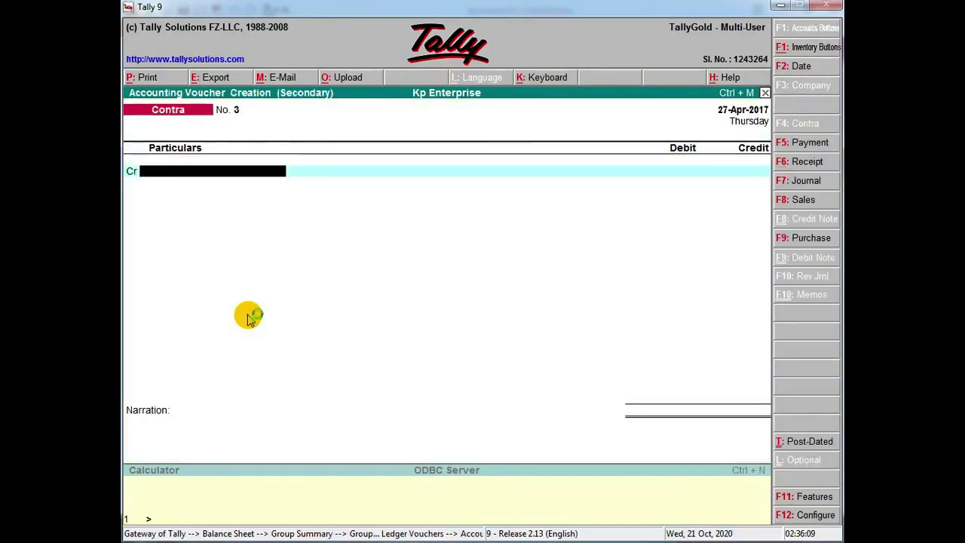
pyautogui.hotkey('alt', 'Tab')
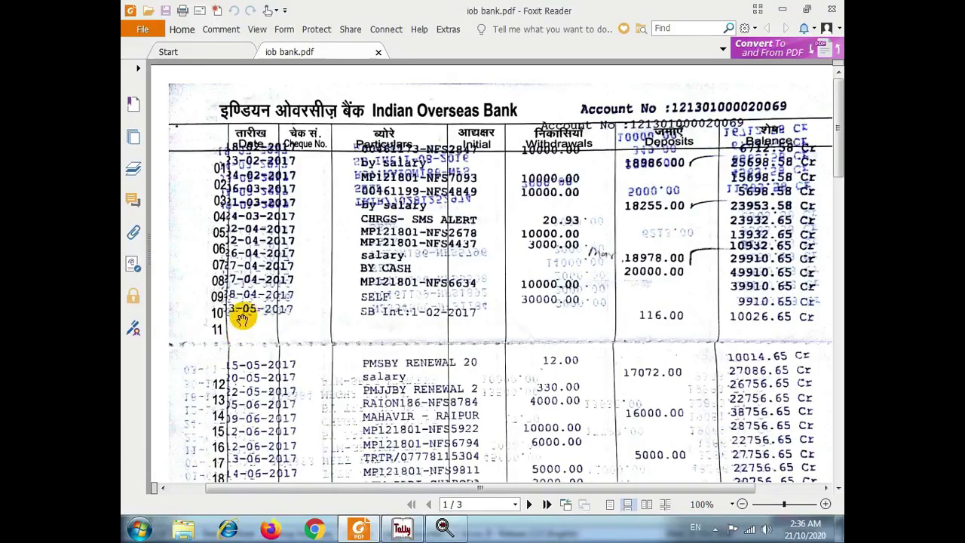
pyautogui.hotkey('alt', 'Tab')
pyautogui.hotkey('alt', 'Tab')
pyautogui.click(402, 527)
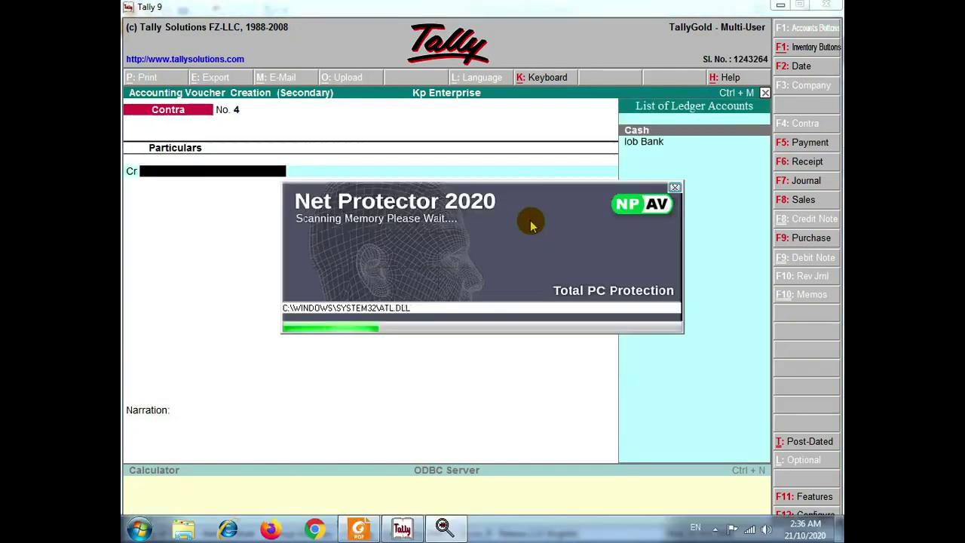
pyautogui.click(676, 187)
# - Make the new voucher a Receipt dated 3-May-2017, following the SB interest deposit line in iob bank.pdf
pyautogui.hotkey('alt', 'Tab')
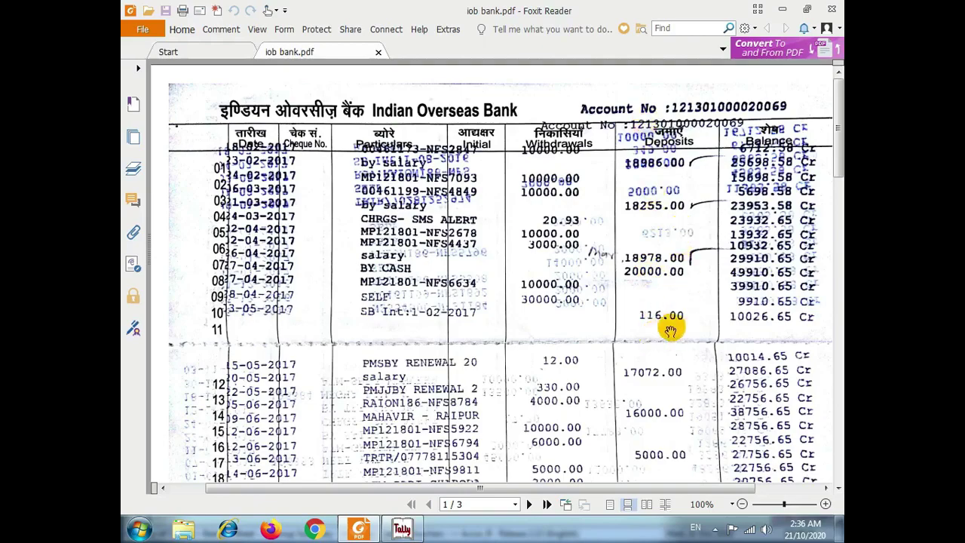
pyautogui.hotkey('alt', 'Tab')
pyautogui.press('F6')
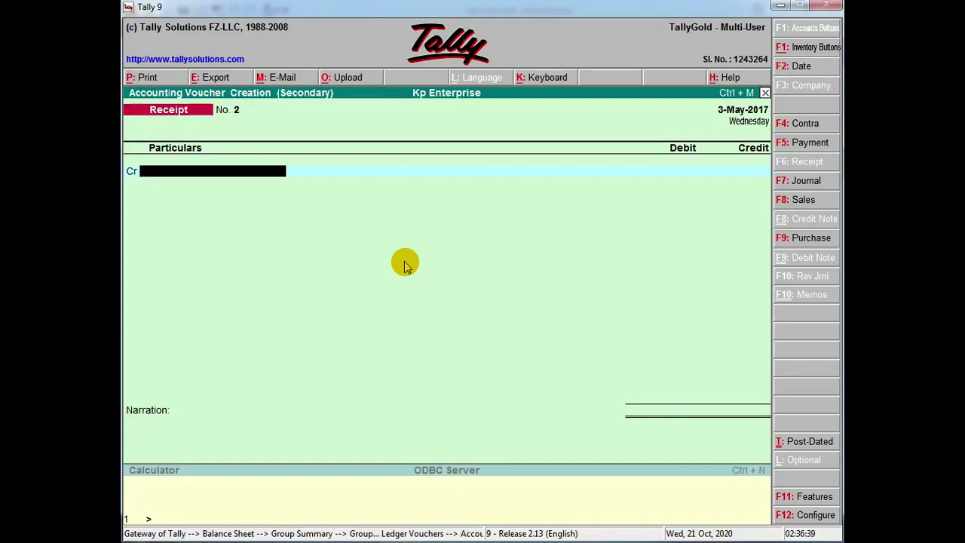
pyautogui.hotkey('alt', 'Tab')
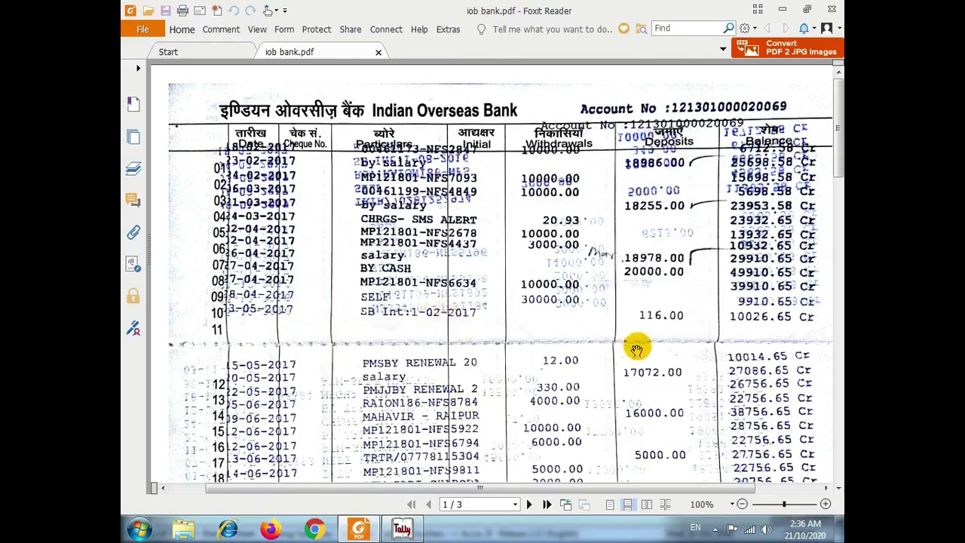
pyautogui.hotkey('alt', 'Tab')
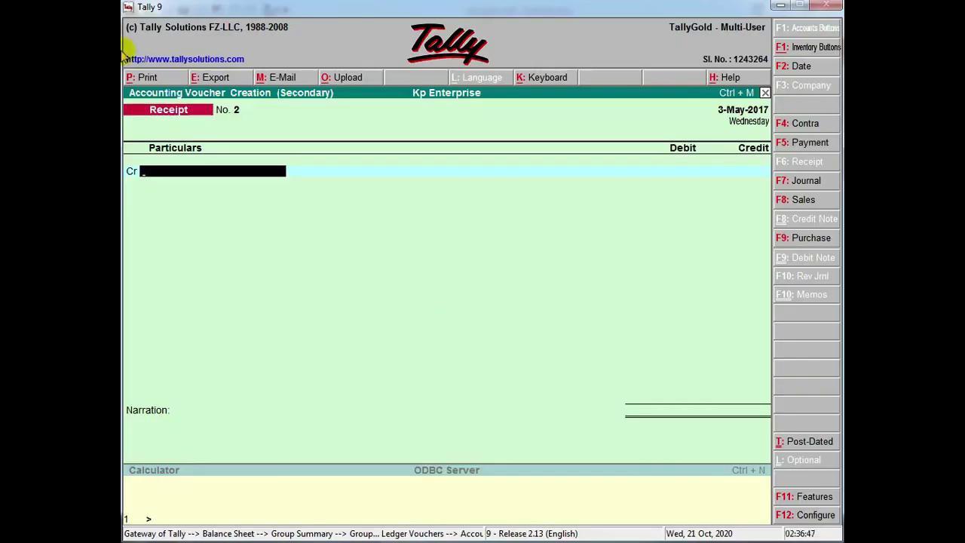
pyautogui.hotkey('alt', 'Tab')
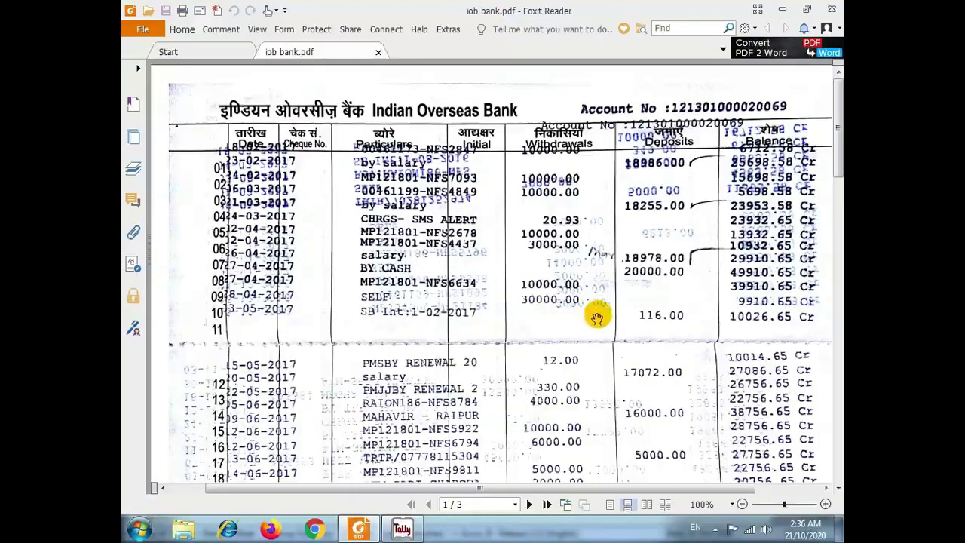
pyautogui.hotkey('alt', 'Tab')
# - Create the ledger "Interest Recd." under Indirect Incomes from within the Receipt voucher
pyautogui.hotkey('alt', 'c')
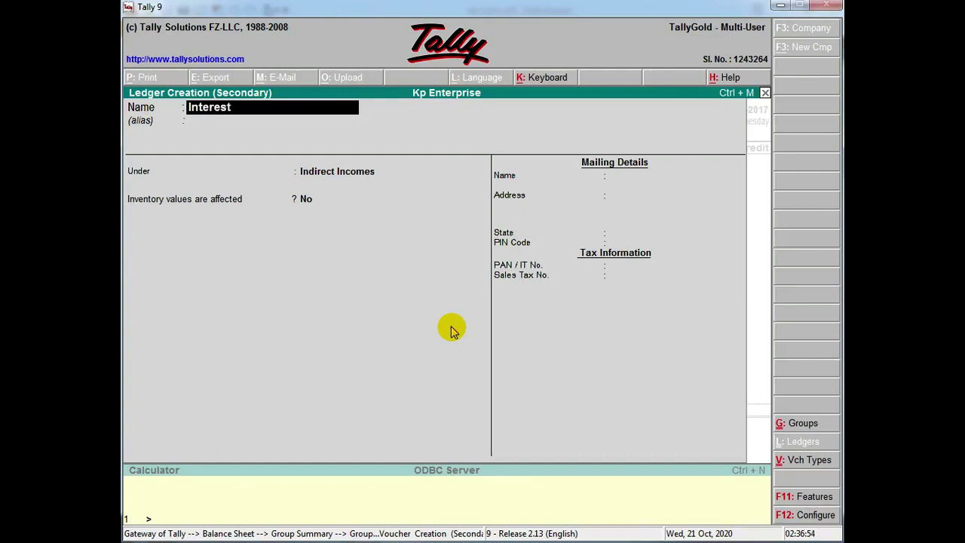
pyautogui.write('Interest Recd.')
pyautogui.press('Return')
pyautogui.press('Return')
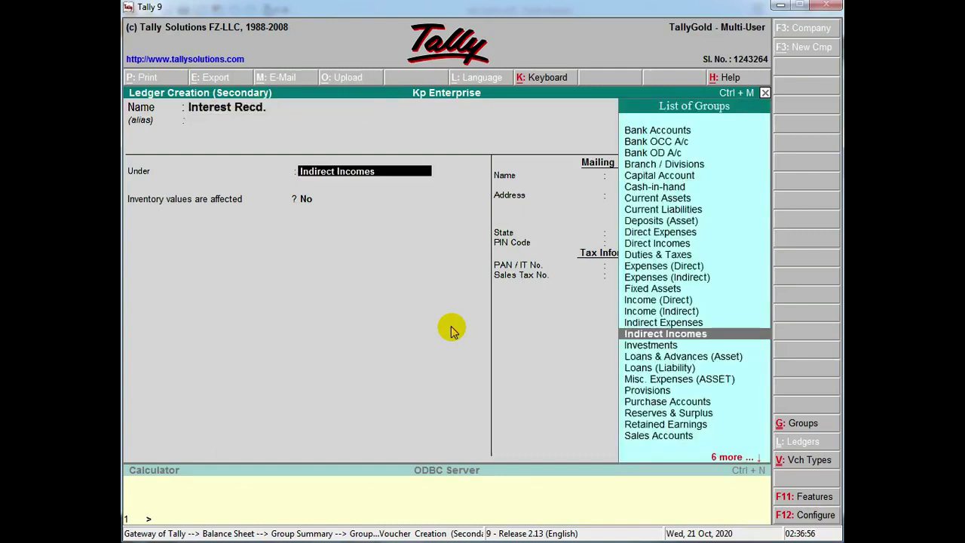
pyautogui.hotkey('ctrl', 'a')
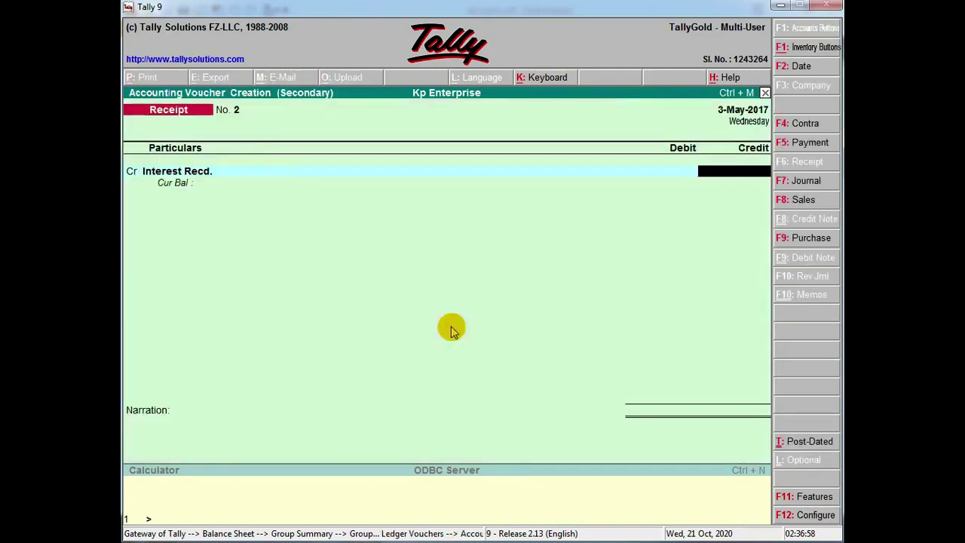
# - Credit Interest Recd. and debit Iob Bank with 116.00 as shown in iob bank.pdf, and save the Receipt voucher
pyautogui.hotkey('alt', 'Tab')
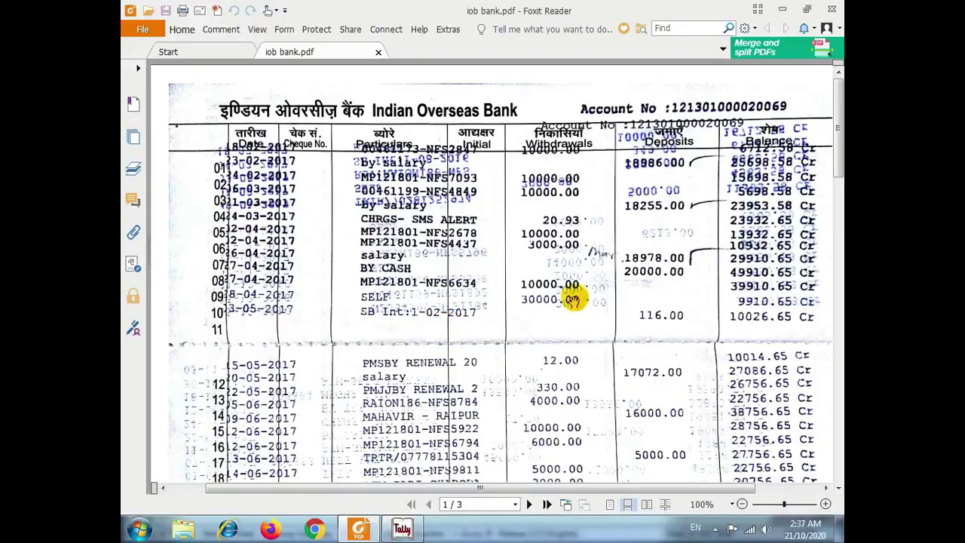
pyautogui.hotkey('alt', 'Tab')
pyautogui.press('Return')
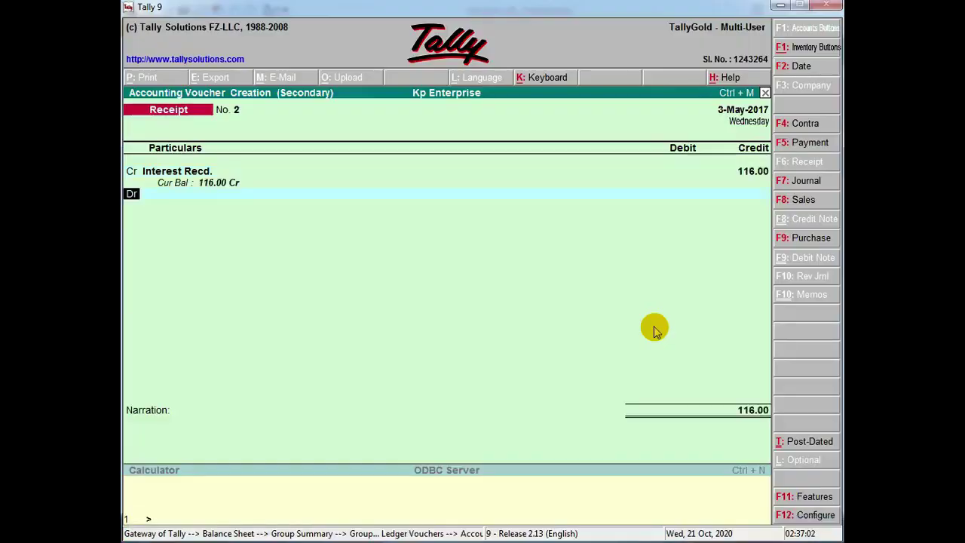
pyautogui.press('Return')
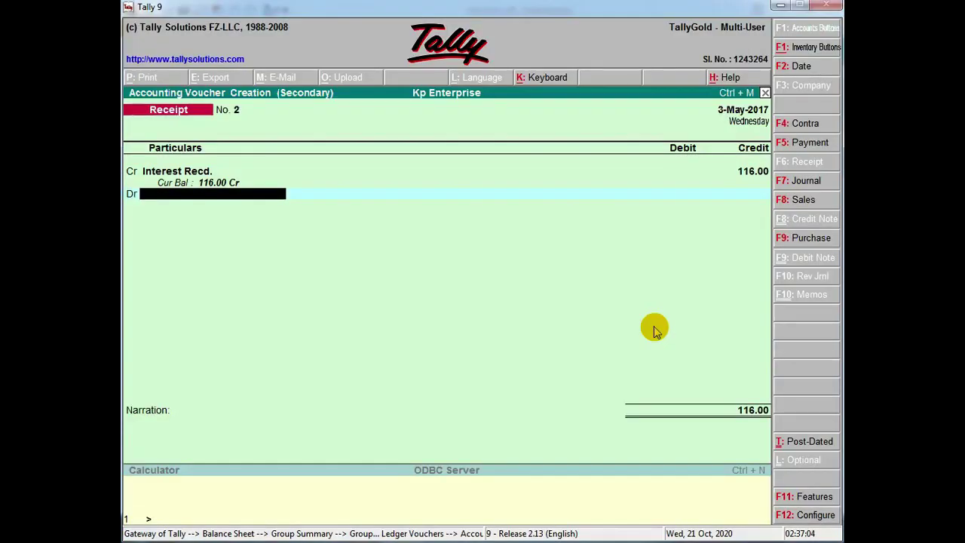
pyautogui.write('io')
pyautogui.press('Return')
pyautogui.hotkey('ctrl', 'a')
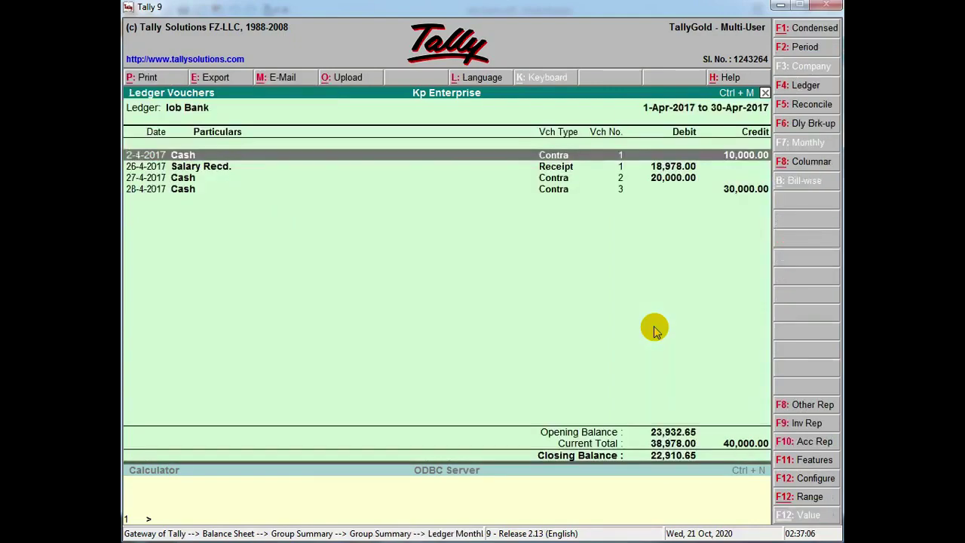
# - Start a Payment voucher from the Iob Bank ledger for the PMSBY RENEWAL line, reviewing the May entries in iob bank.pdf
pyautogui.press('Down')
pyautogui.press('Down')
pyautogui.press('Down')
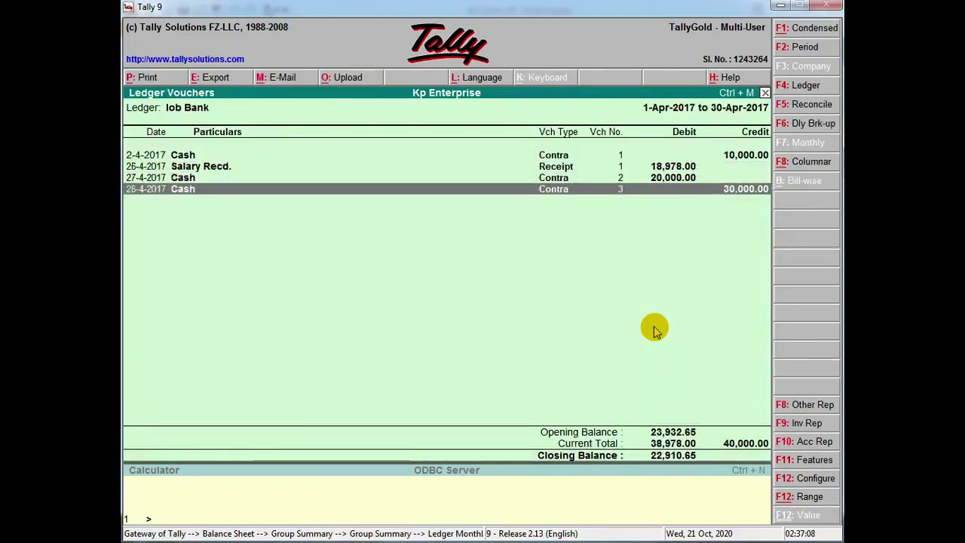
pyautogui.hotkey('alt', 'a')
pyautogui.hotkey('alt', 'Tab')
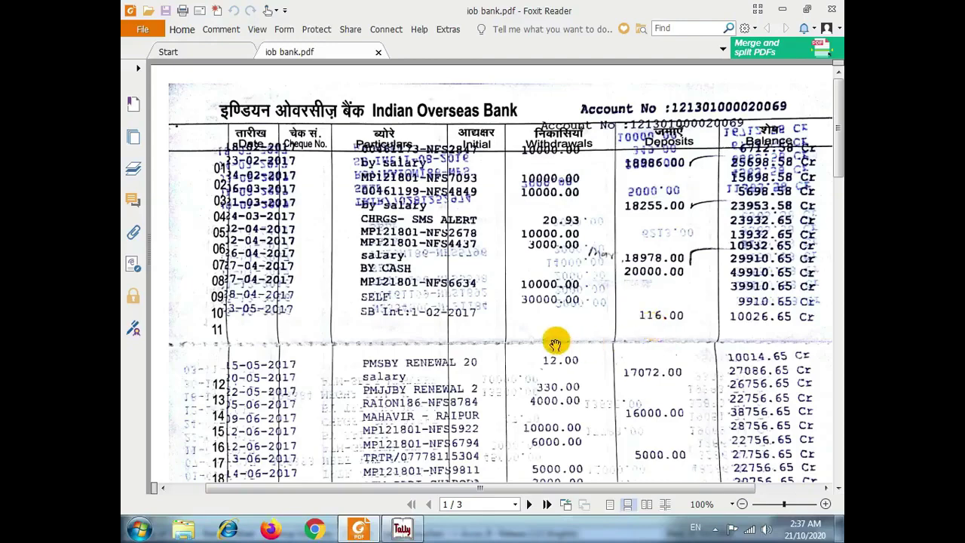
pyautogui.scroll(-1, 550, 317)
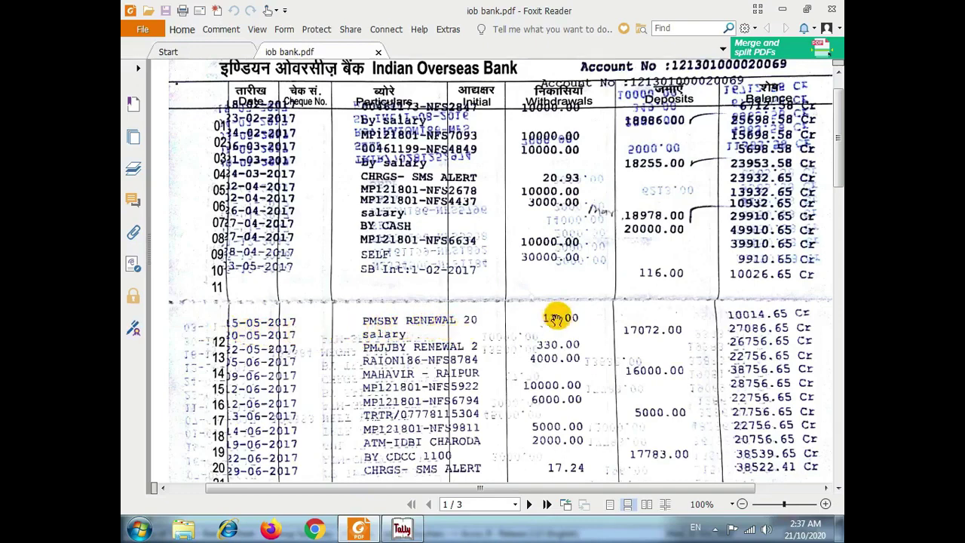
pyautogui.scroll(-1, 383, 307)
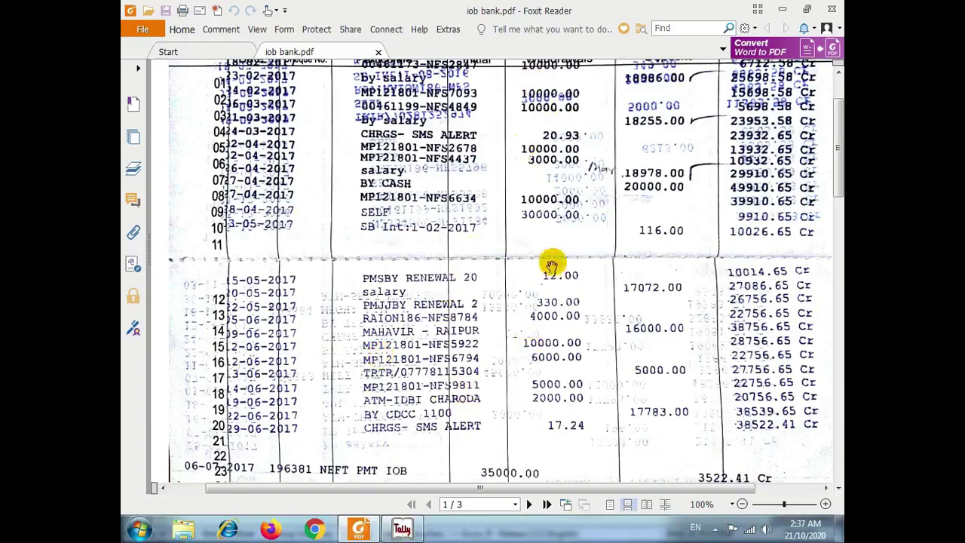
pyautogui.hotkey('alt', 'Tab')
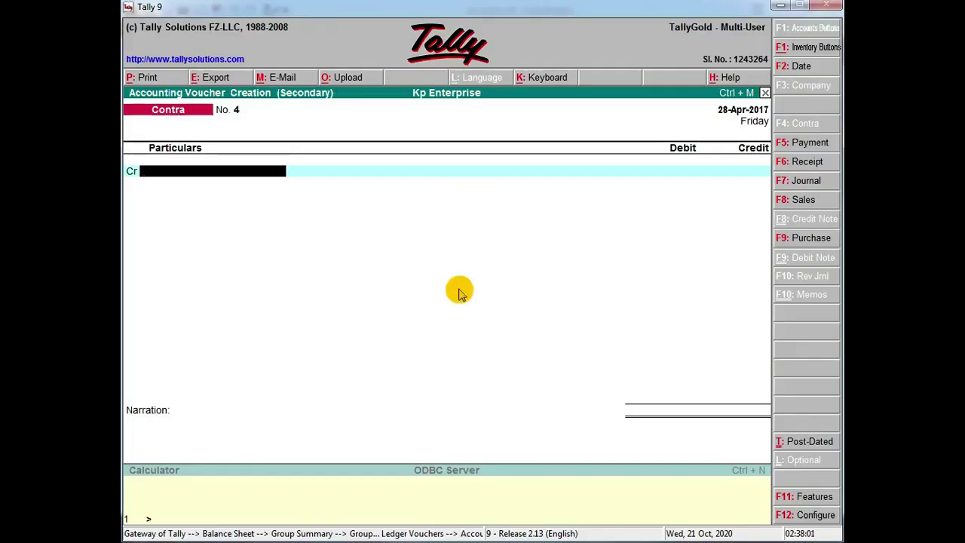
pyautogui.press('F5')
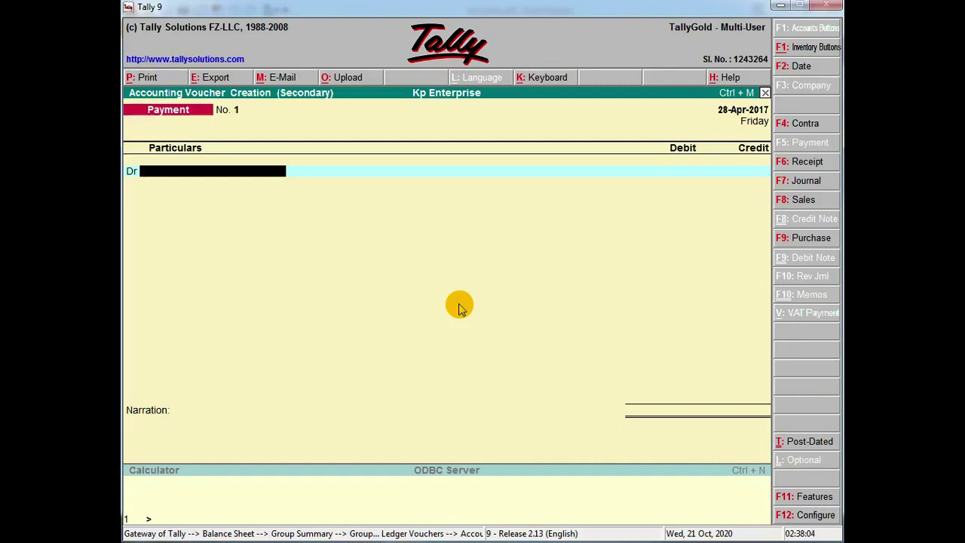
pyautogui.hotkey('alt', 'Tab')
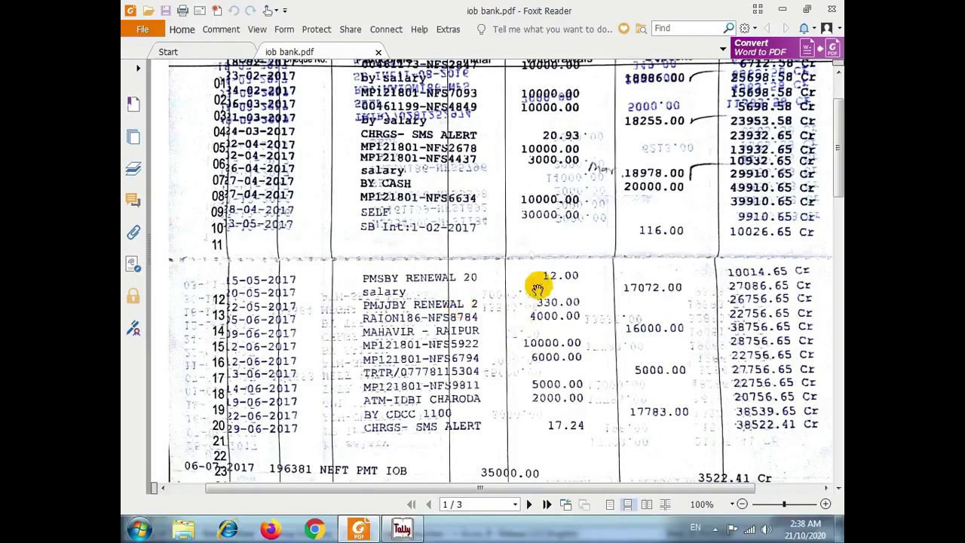
pyautogui.hotkey('alt', 'Tab')
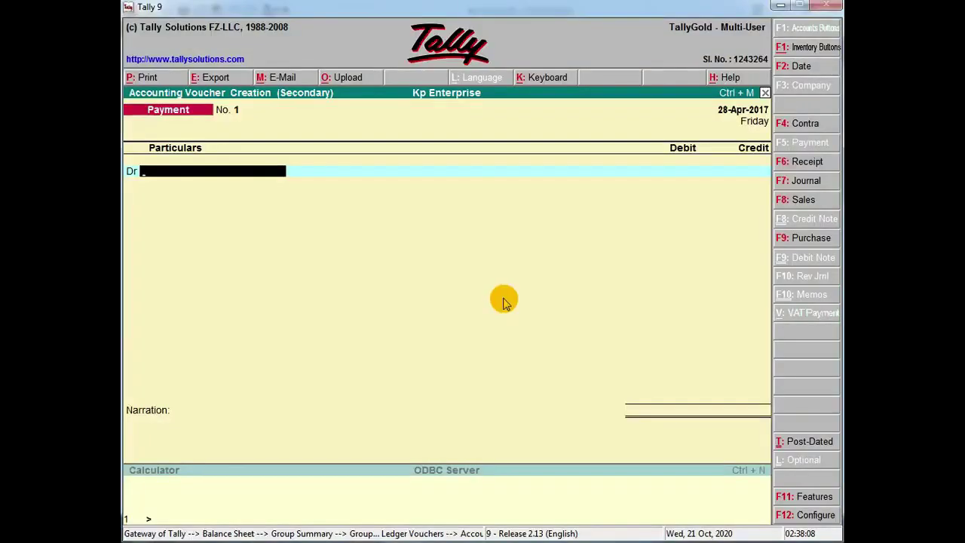
# - Create the ledger "Pmsby" under Capital Account from within the Payment voucher
pyautogui.hotkey('alt', 'c')
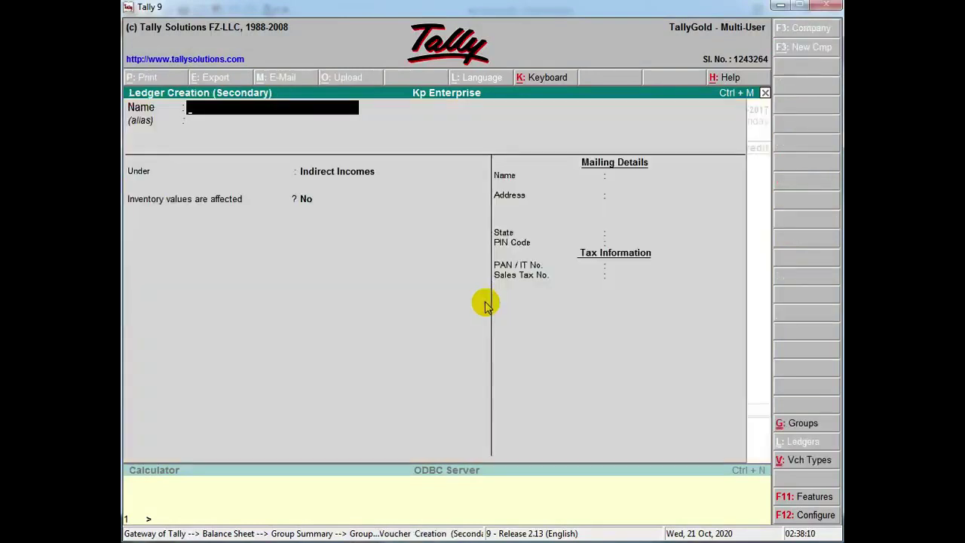
pyautogui.press('Return')
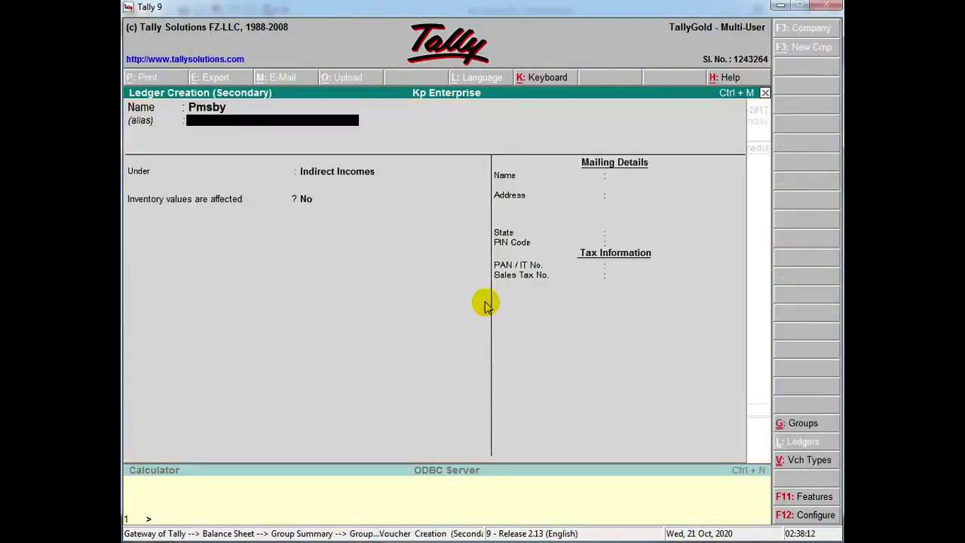
pyautogui.press('Return')
pyautogui.write('Ca')
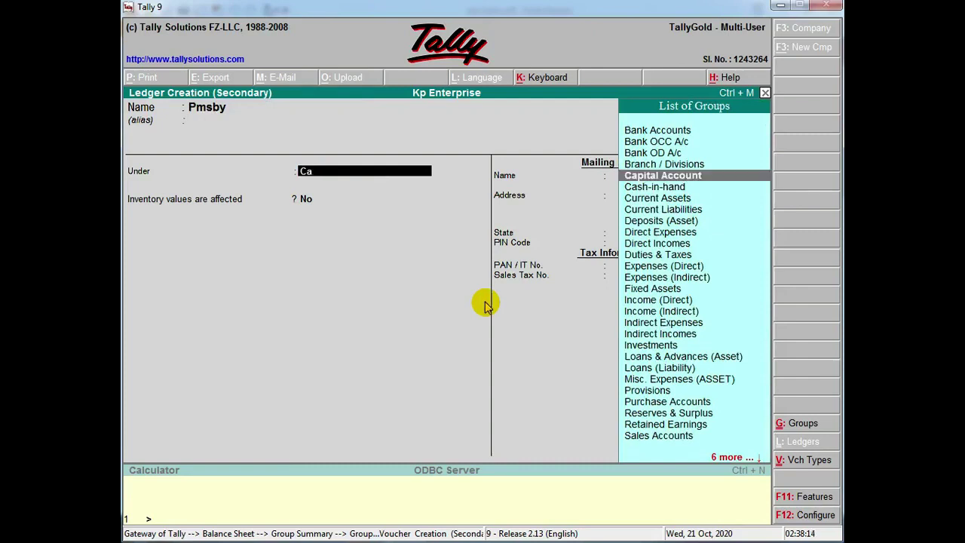
pyautogui.press('Return')
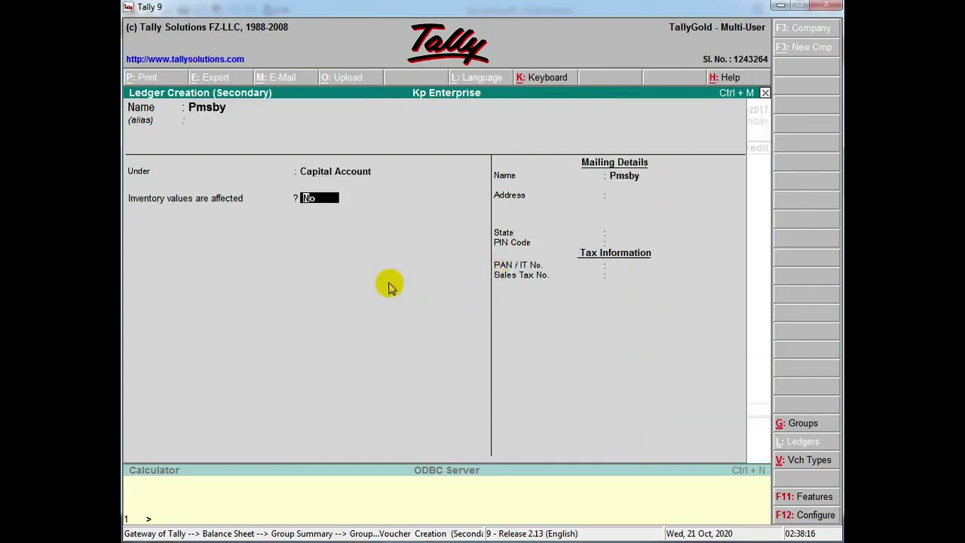
pyautogui.hotkey('ctrl', 'a')
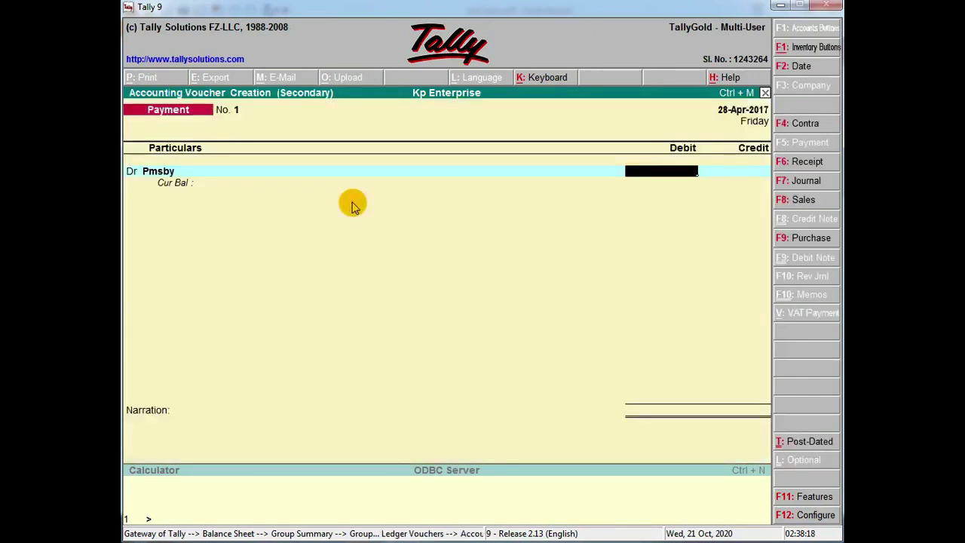
# - Debit Pmsby and credit Iob Bank with 12.00 as shown in iob bank.pdf, and save the Payment voucher
pyautogui.hotkey('alt', 'Tab')
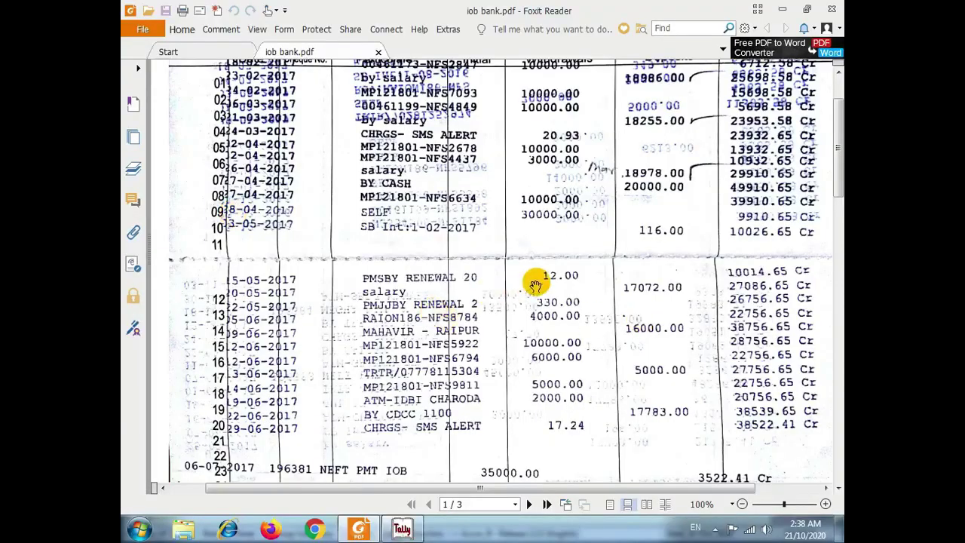
pyautogui.hotkey('alt', 'Tab')
pyautogui.press('Return')
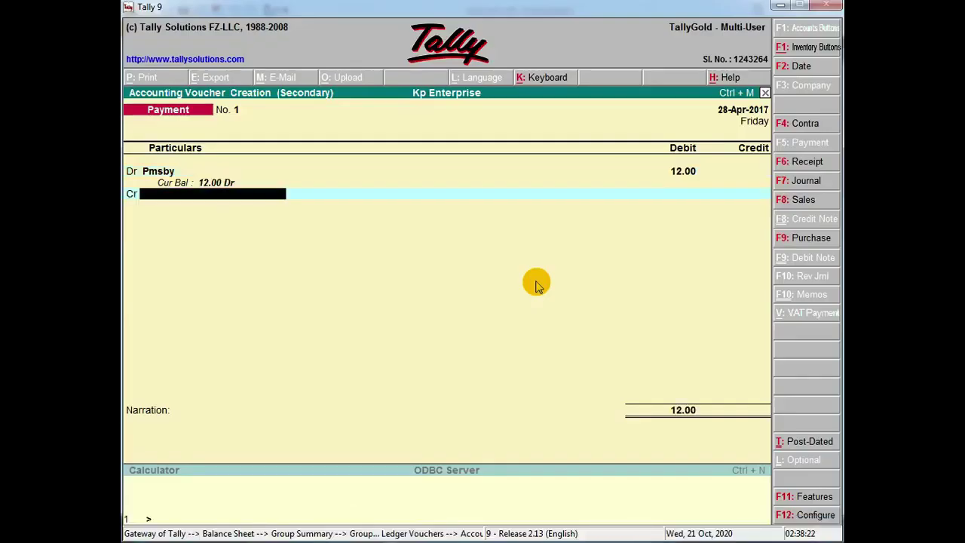
pyautogui.write('i')
pyautogui.press('Return')
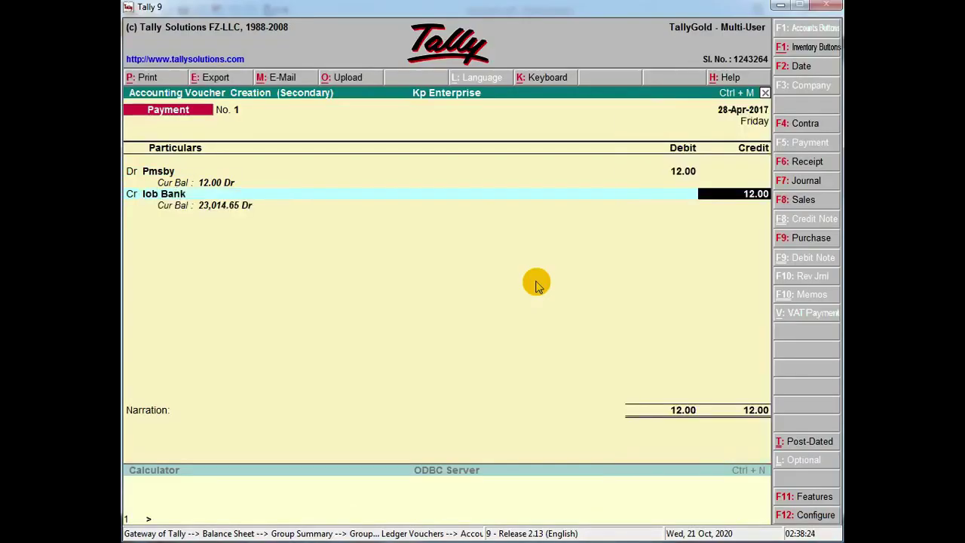
pyautogui.press('Return')
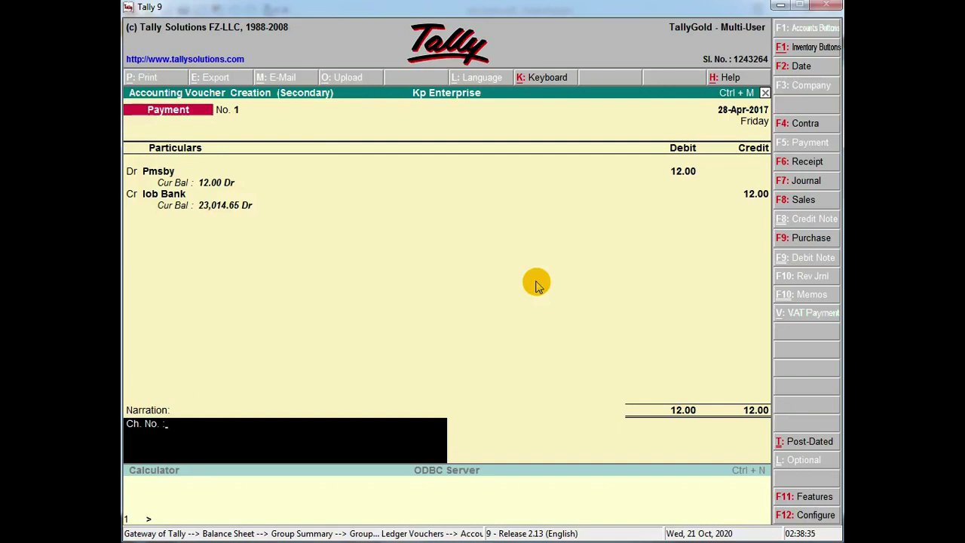
pyautogui.hotkey('ctrl', 'a')
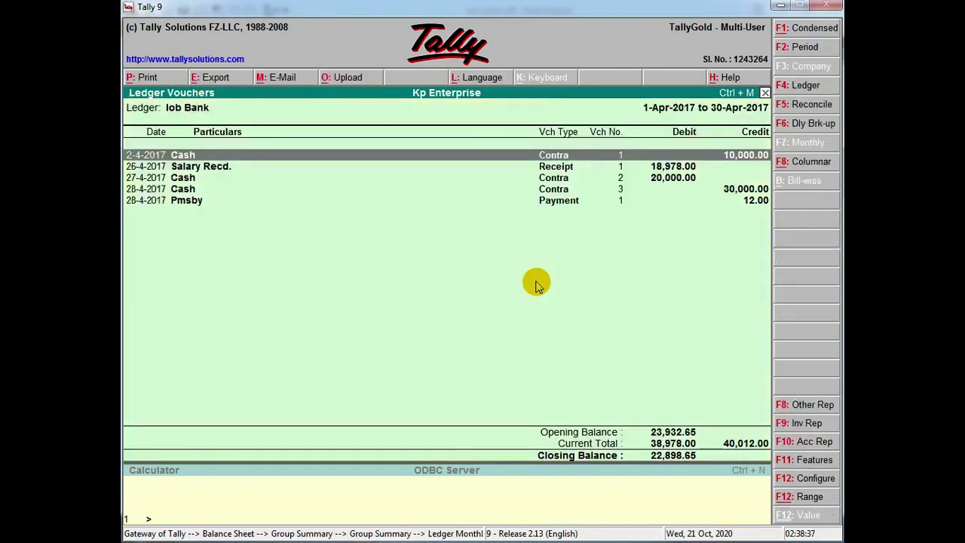
# - Start a Receipt voucher after the Pmsby entry in the Iob Bank ledger for the MAHAVIR - RAIPUR line in iob bank.pdf
pyautogui.press('Down')
pyautogui.press('Down')
pyautogui.press('Down')
pyautogui.press('Down')
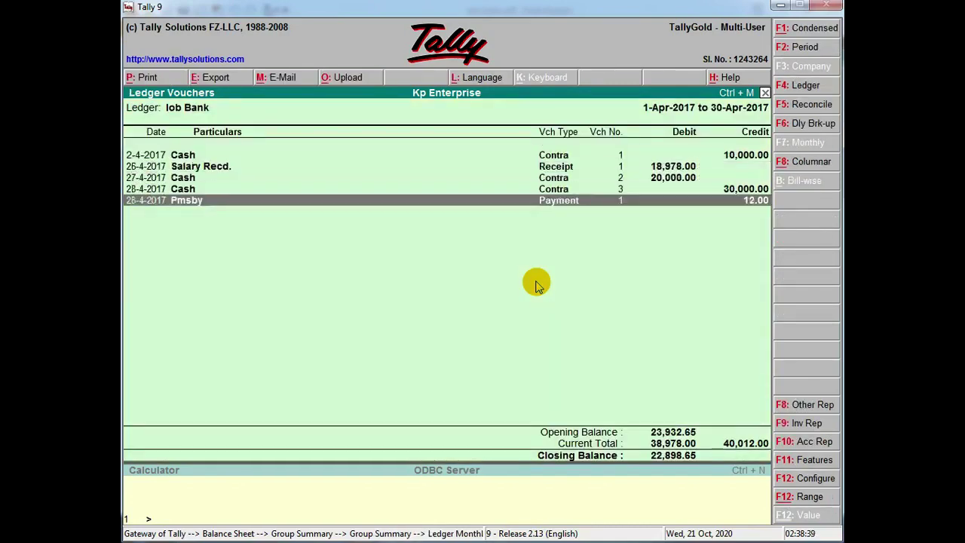
pyautogui.hotkey('alt', 'Tab')
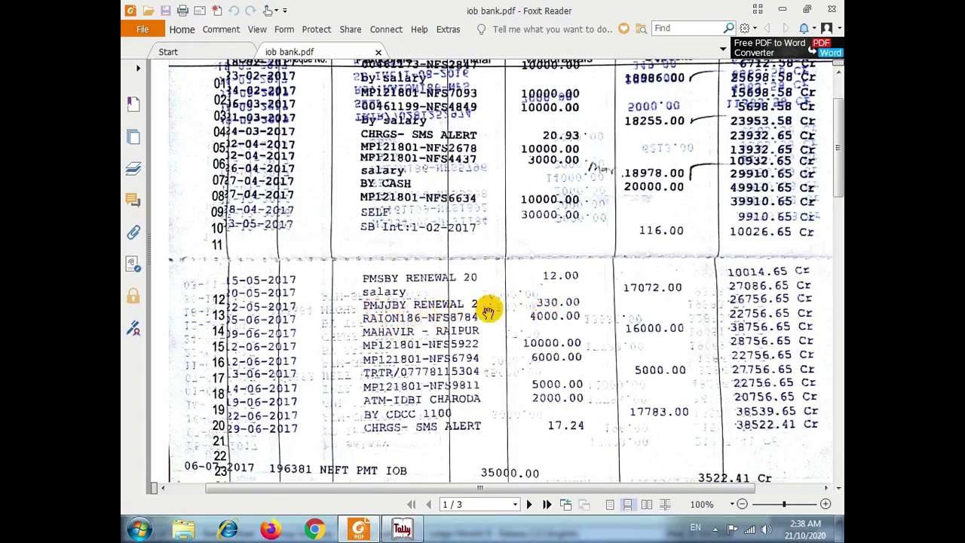
pyautogui.hotkey('alt', 'Tab')
pyautogui.hotkey('alt', 'Tab')
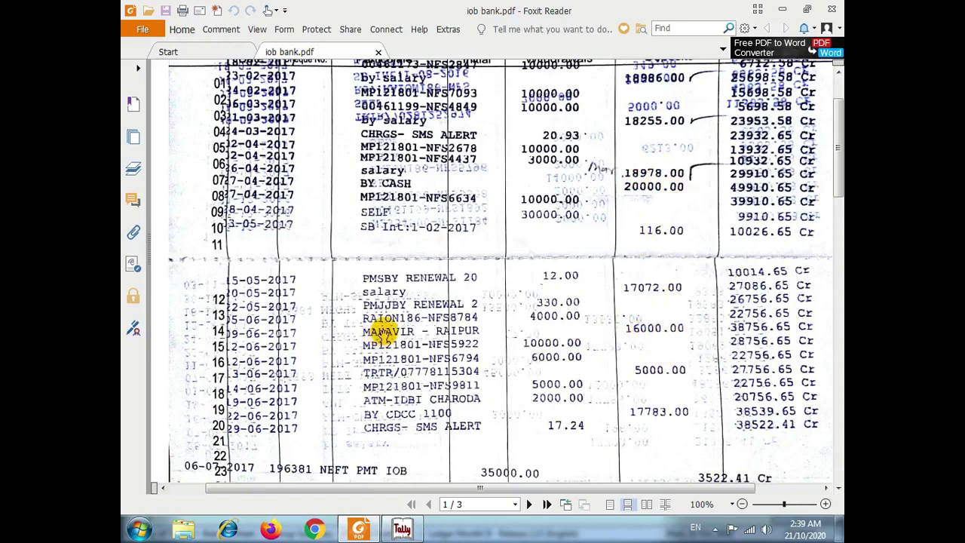
pyautogui.hotkey('alt', 'Tab')
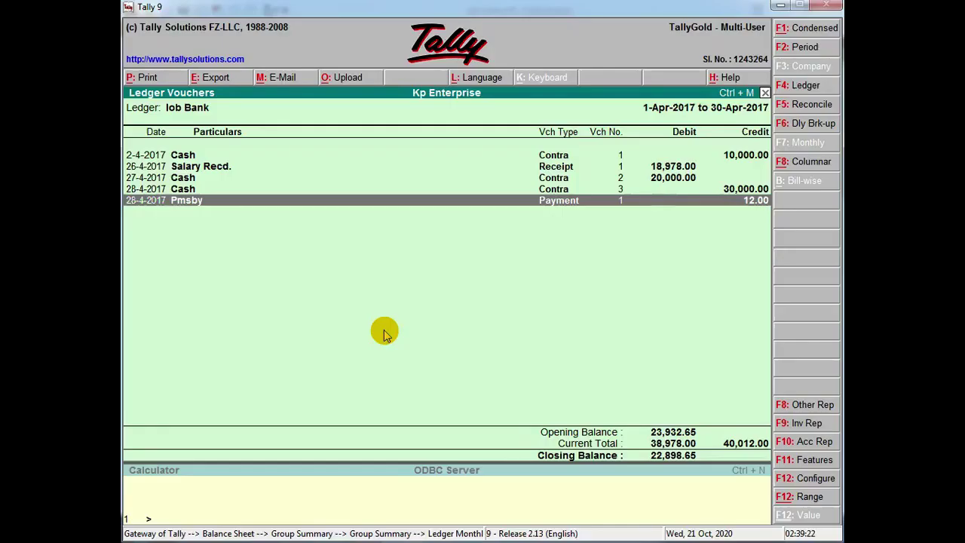
pyautogui.hotkey('alt', 'a')
pyautogui.hotkey('alt', 'Tab')
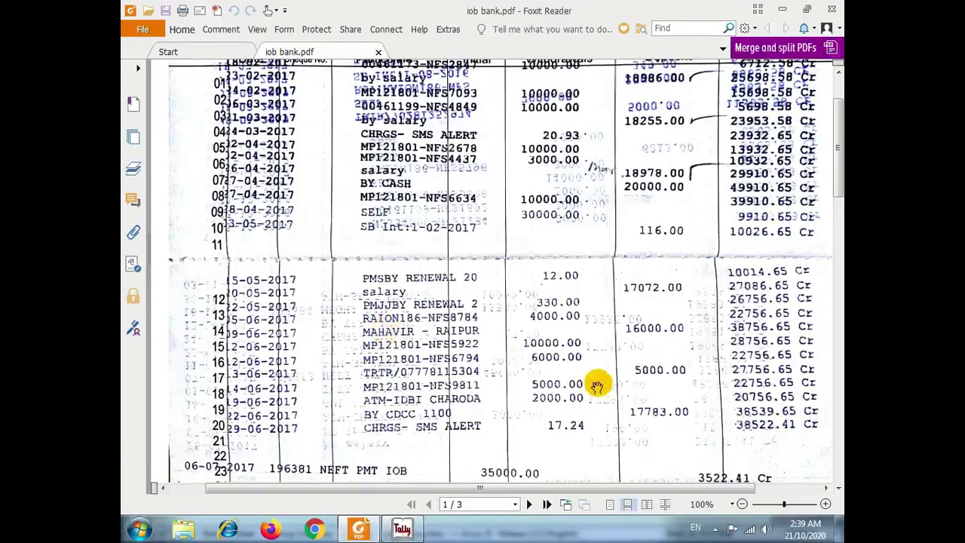
pyautogui.hotkey('alt', 'Tab')
pyautogui.press('F6')
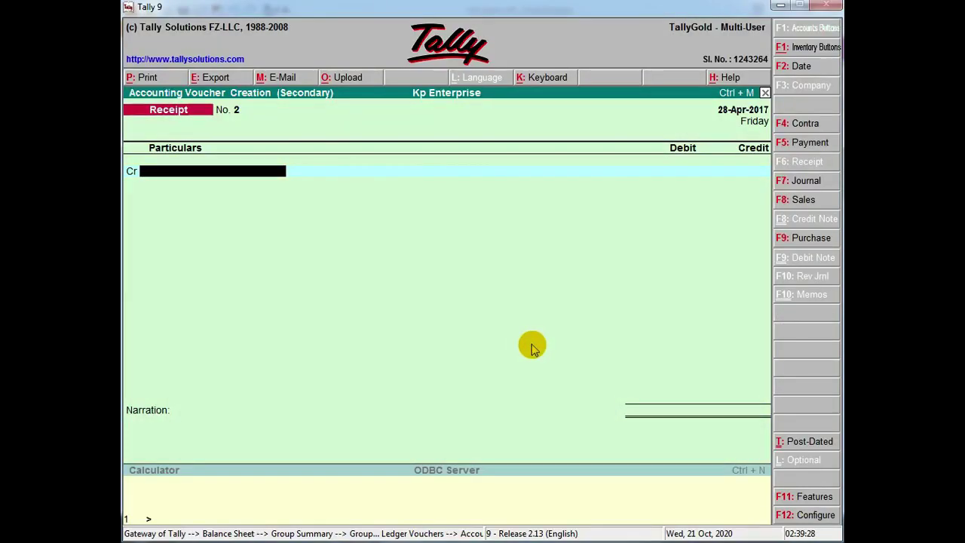
pyautogui.hotkey('alt', 'Tab')
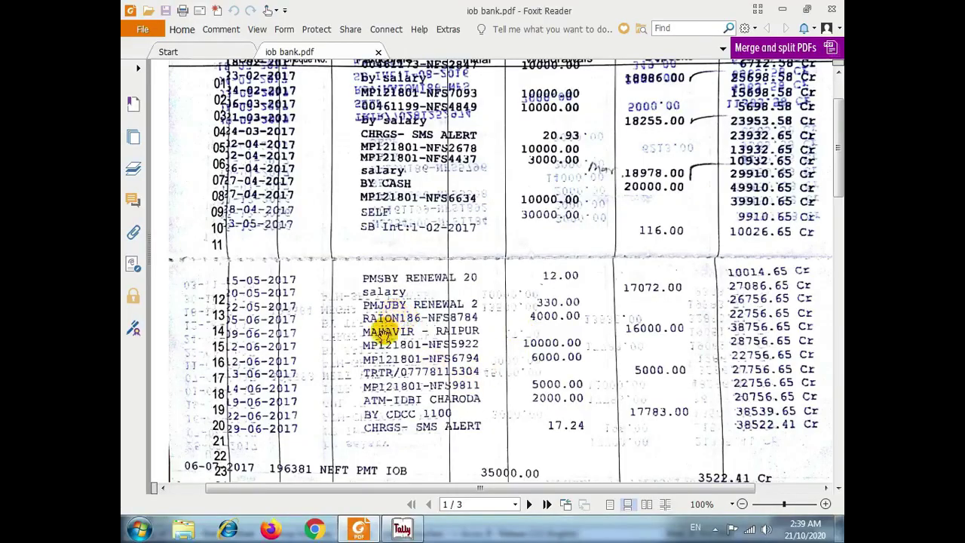
pyautogui.hotkey('alt', 'Tab')
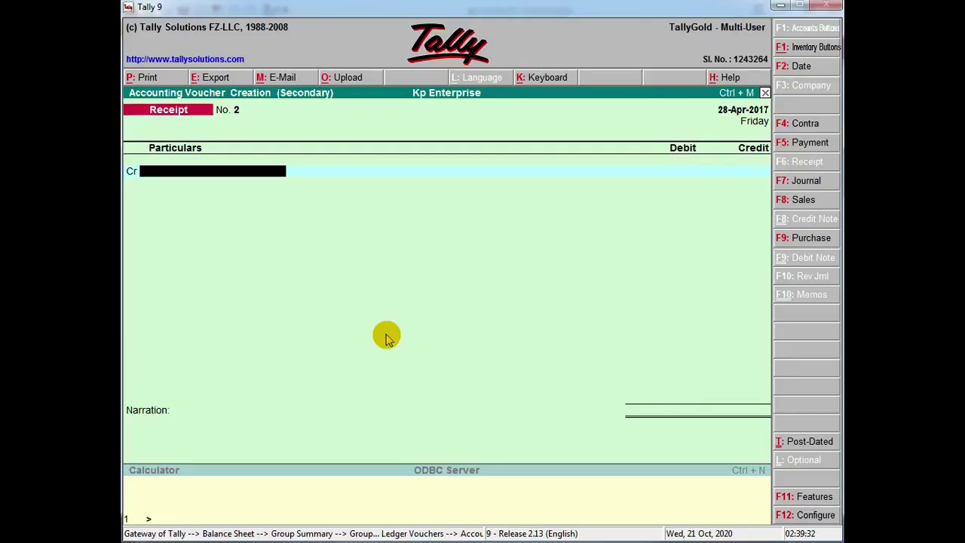
# - Create the ledger "Mahavir" under Sundry Creditors from within the Receipt voucher, with bill-by-bill balances set to No
pyautogui.hotkey('alt', 'c')
pyautogui.write('Mahavir')
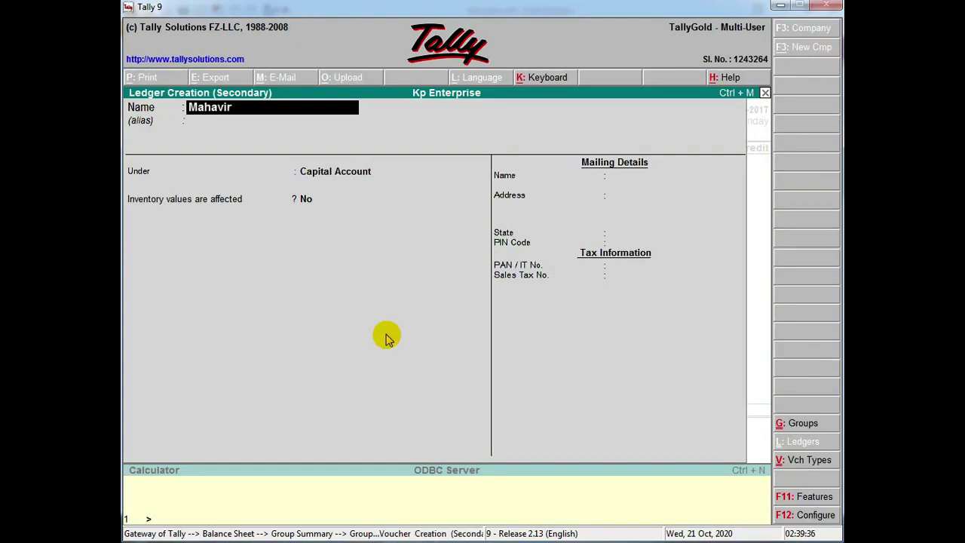
pyautogui.press('Return')
pyautogui.press('Return')
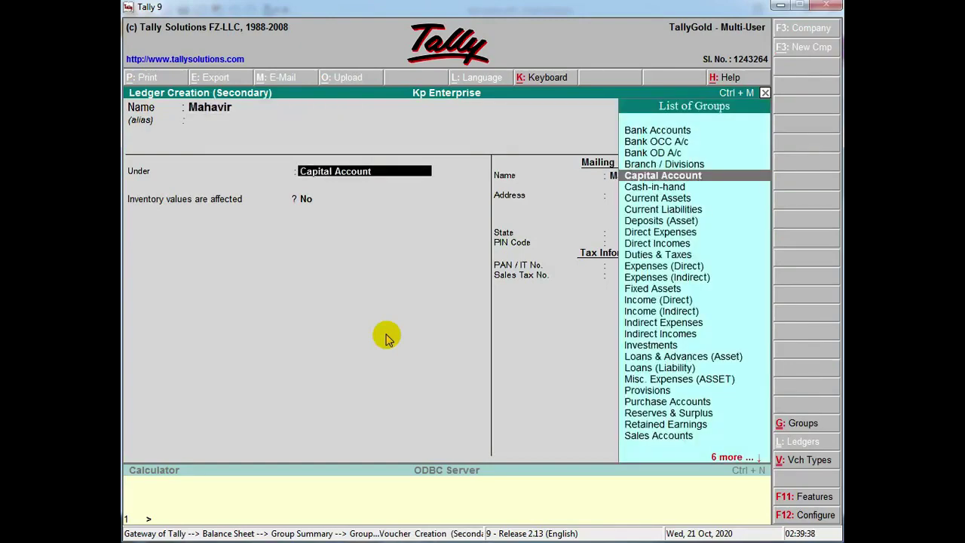
pyautogui.hotkey('alt', 'Tab')
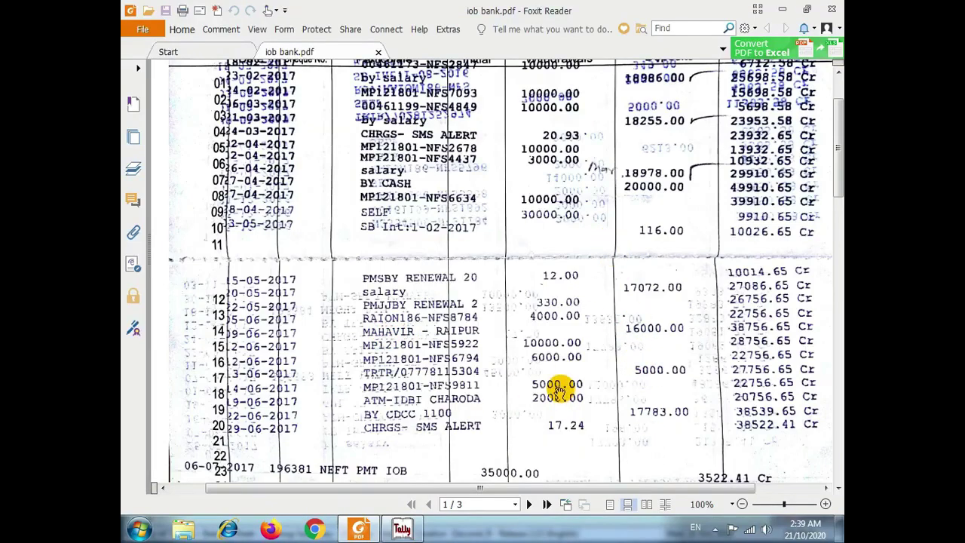
pyautogui.hotkey('alt', 'Tab')
pyautogui.write('Sun')
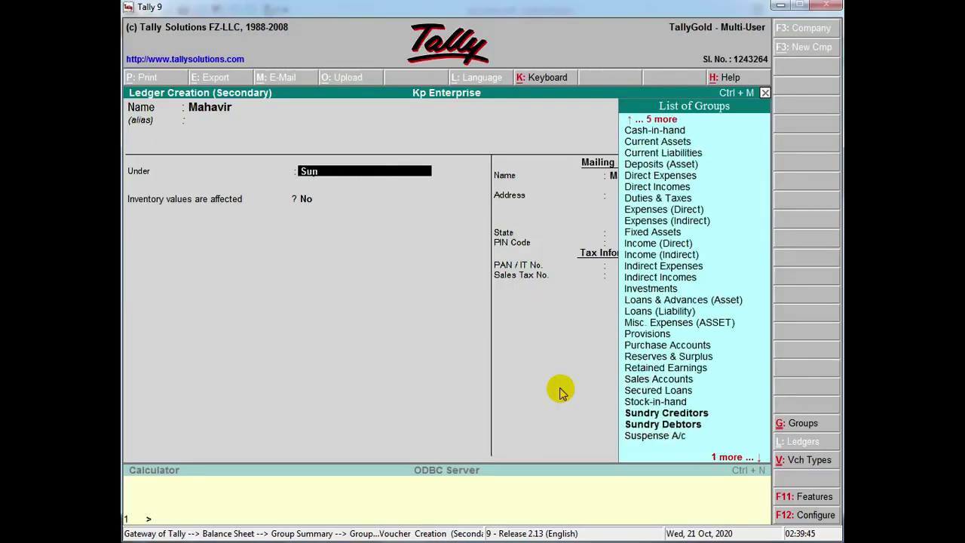
pyautogui.press('Down')
pyautogui.press('Up')
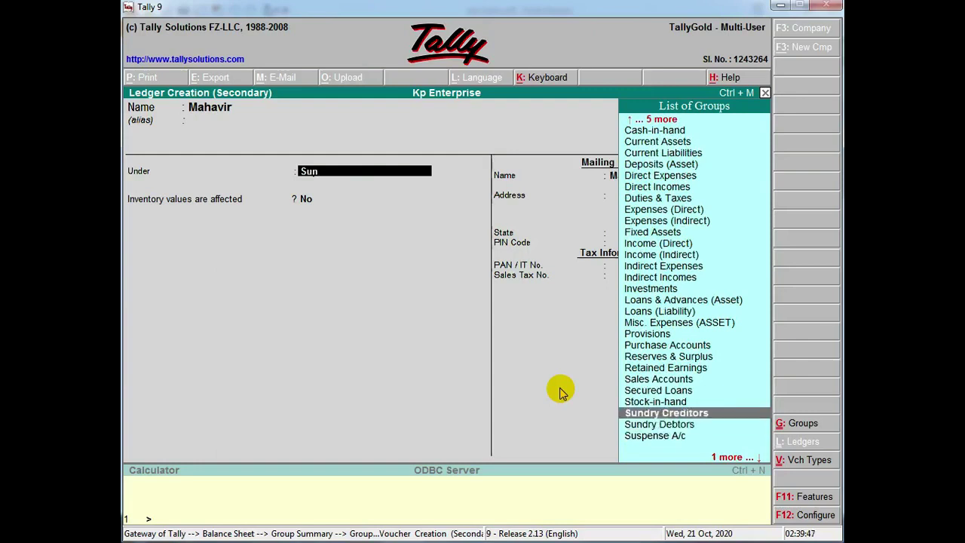
pyautogui.press('Return')
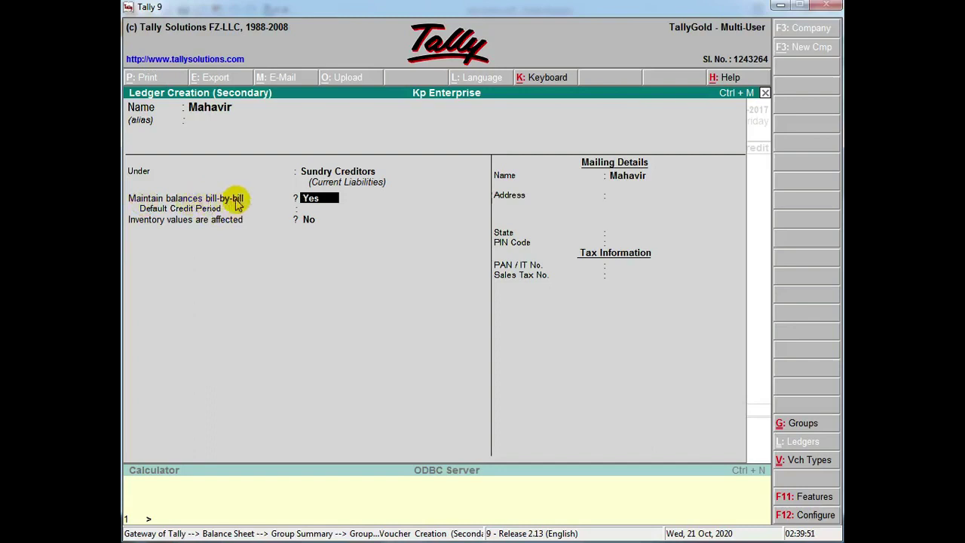
pyautogui.press('n')
pyautogui.press('Return')
pyautogui.press('Return')
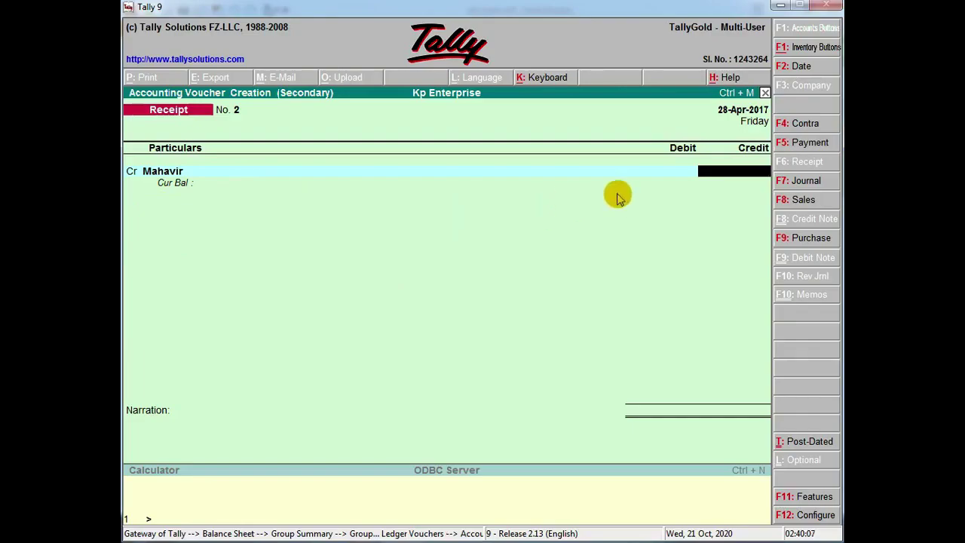
# - Credit Mahavir and debit Iob Bank with 16,000.00 as shown in iob bank.pdf, and save the Receipt voucher
pyautogui.hotkey('alt', 'Tab')
pyautogui.hotkey('alt', 'Tab')
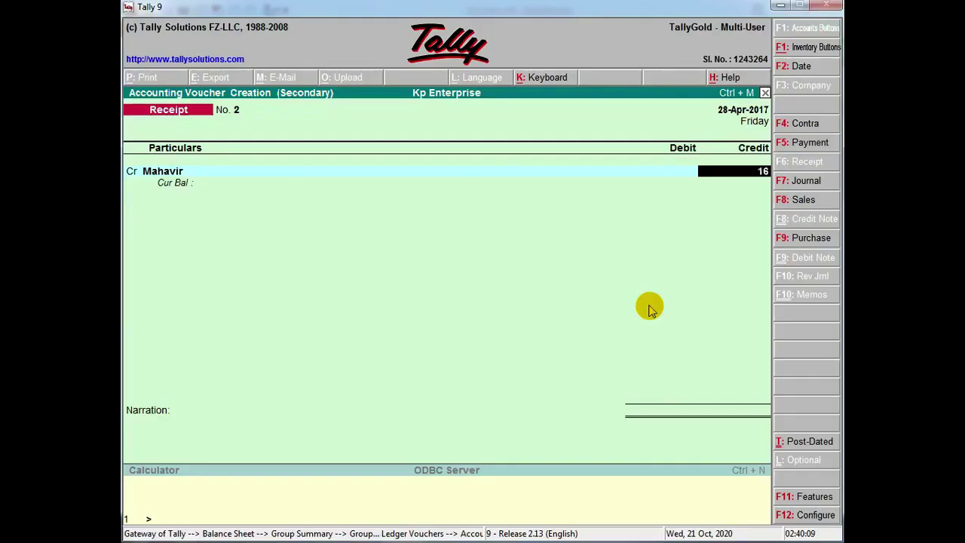
pyautogui.press('Return')
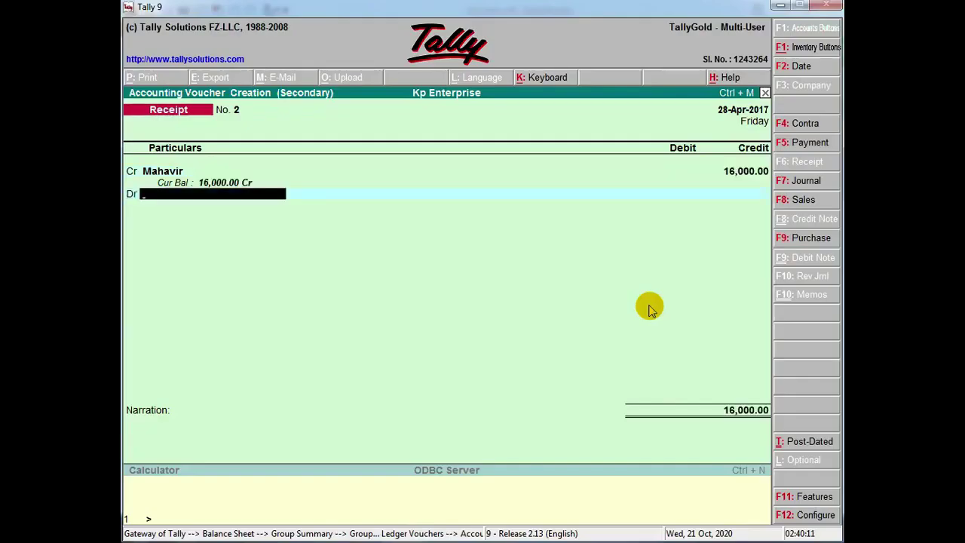
pyautogui.write('io')
pyautogui.press('Return')
pyautogui.press('Return')
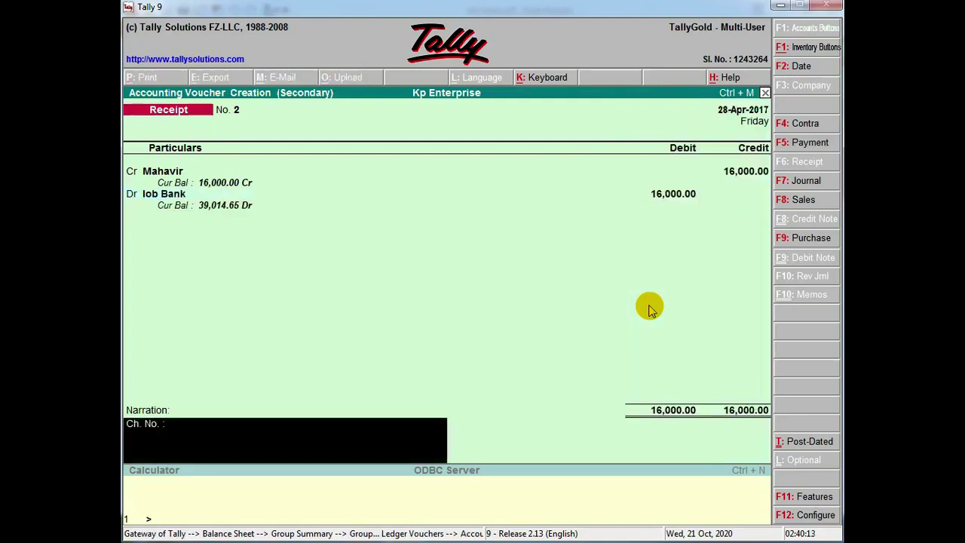
pyautogui.hotkey('ctrl', 'a')
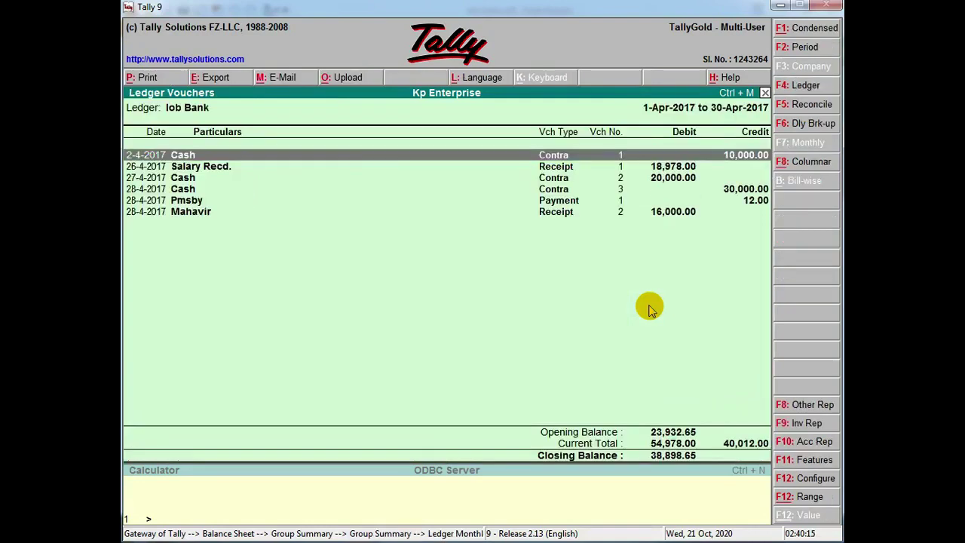
# - Start another Receipt voucher from the Pmsby entry in the Iob Bank ledger for the 5000.00 TRTR deposit in iob bank.pdf
pyautogui.hotkey('alt', 'Tab')
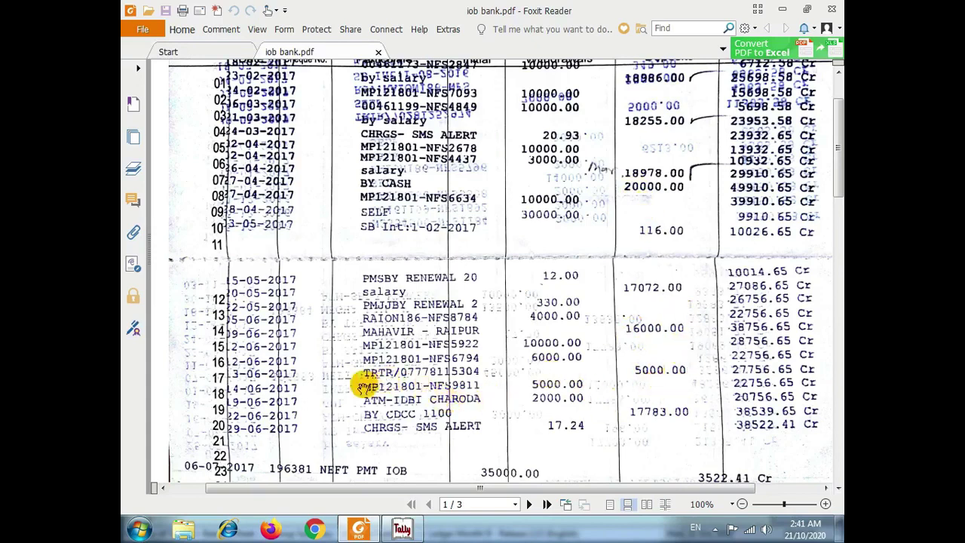
pyautogui.hotkey('alt', 'Tab')
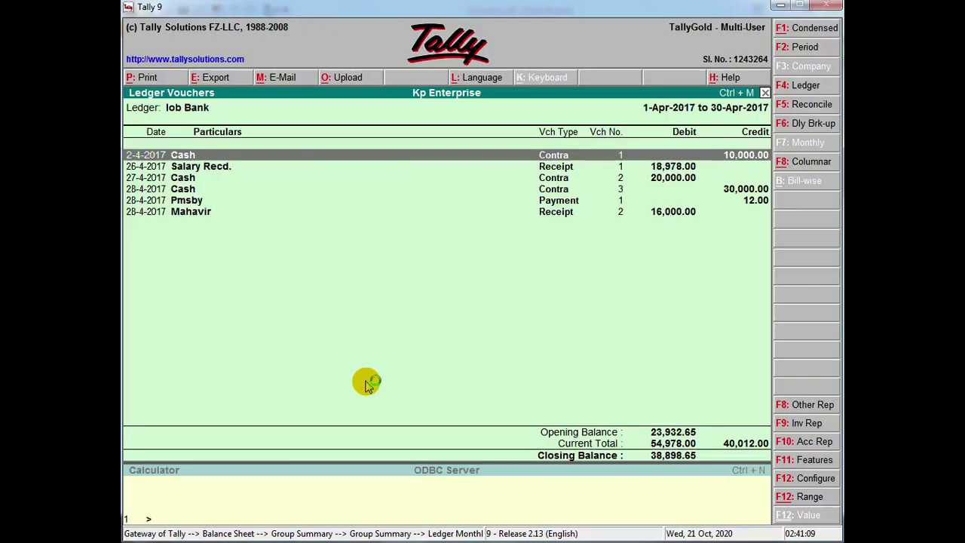
pyautogui.press('Down')
pyautogui.press('Down')
pyautogui.press('Down')
pyautogui.press('Down')
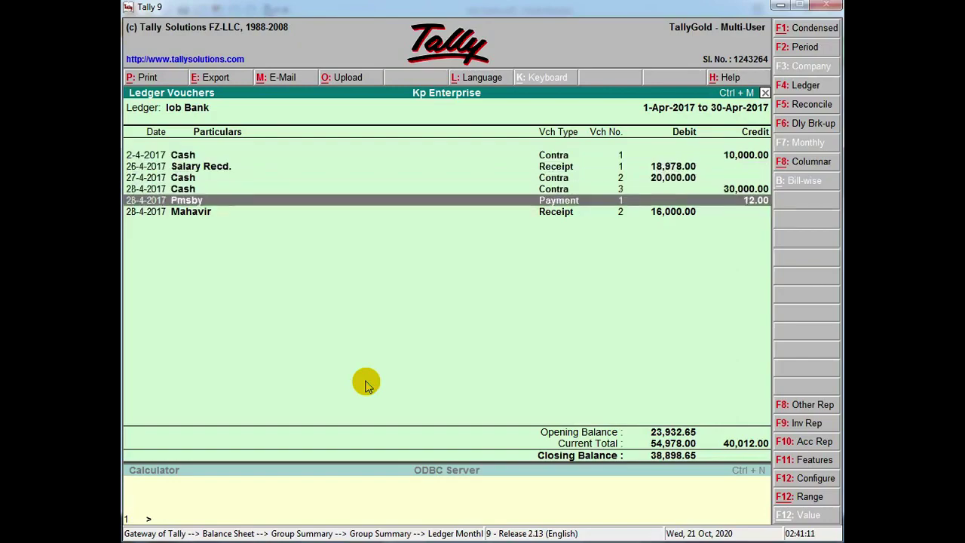
pyautogui.hotkey('alt', 'a')
pyautogui.hotkey('alt', 'Tab')
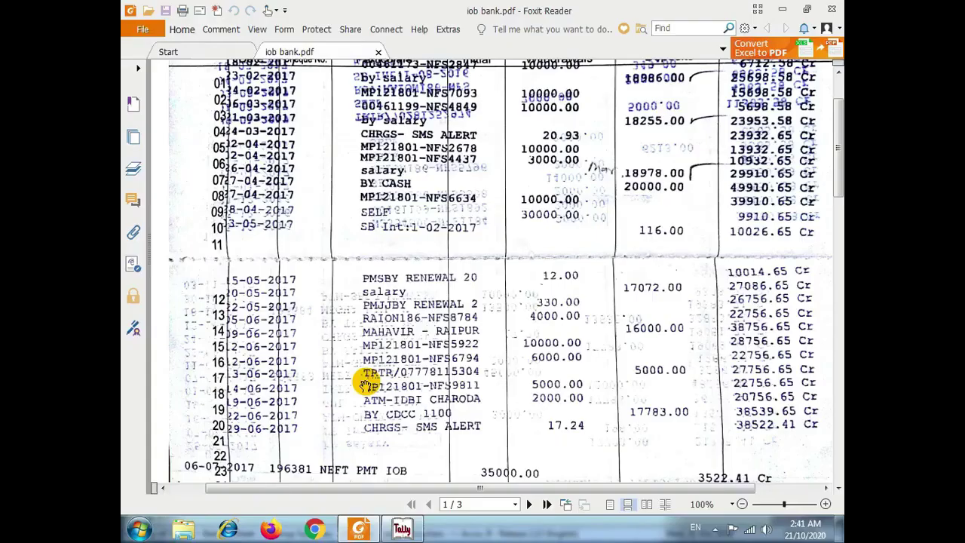
pyautogui.hotkey('alt', 'Tab')
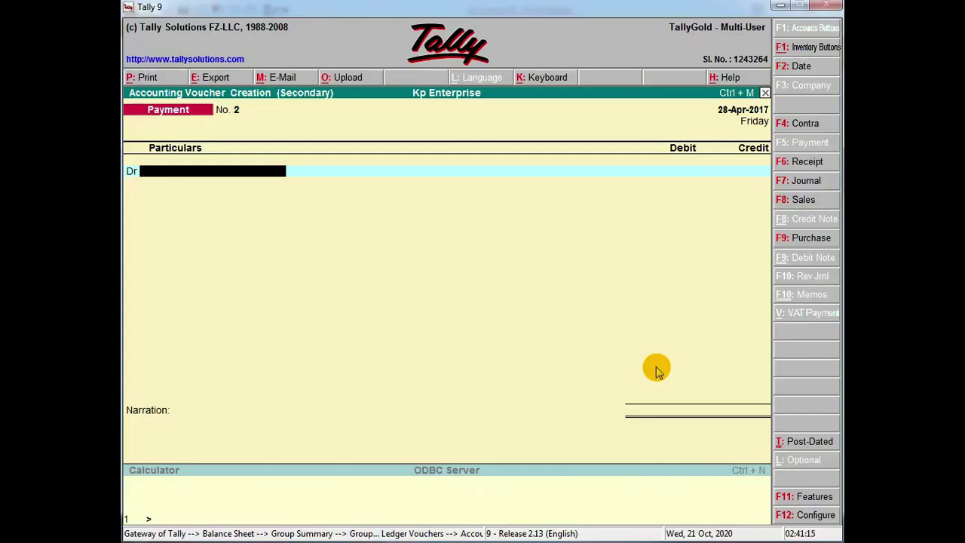
pyautogui.press('F6')
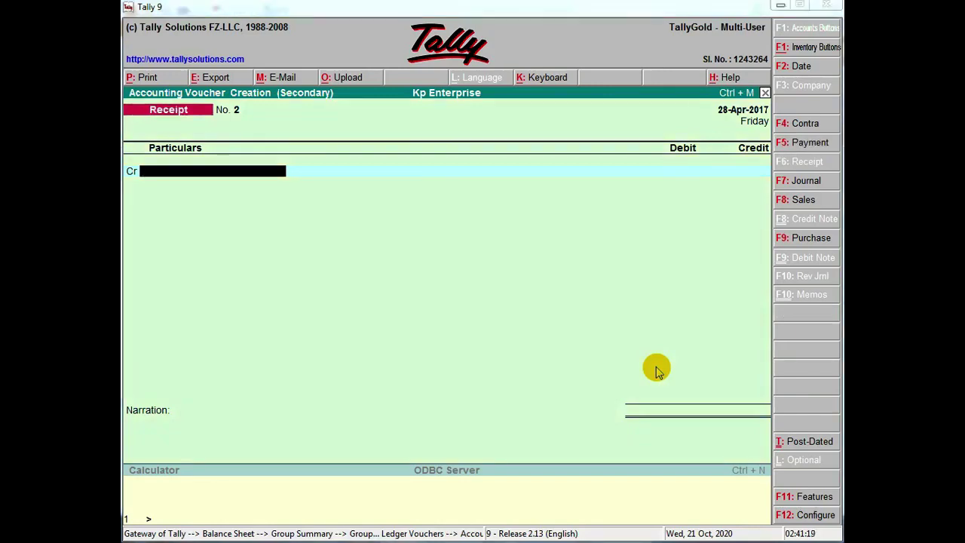
# - Create the ledger "Suspense" under Suspense A/c from within the Receipt voucher for the unidentified TRTR deposit in iob bank.pdf
pyautogui.hotkey('alt', 'Tab')
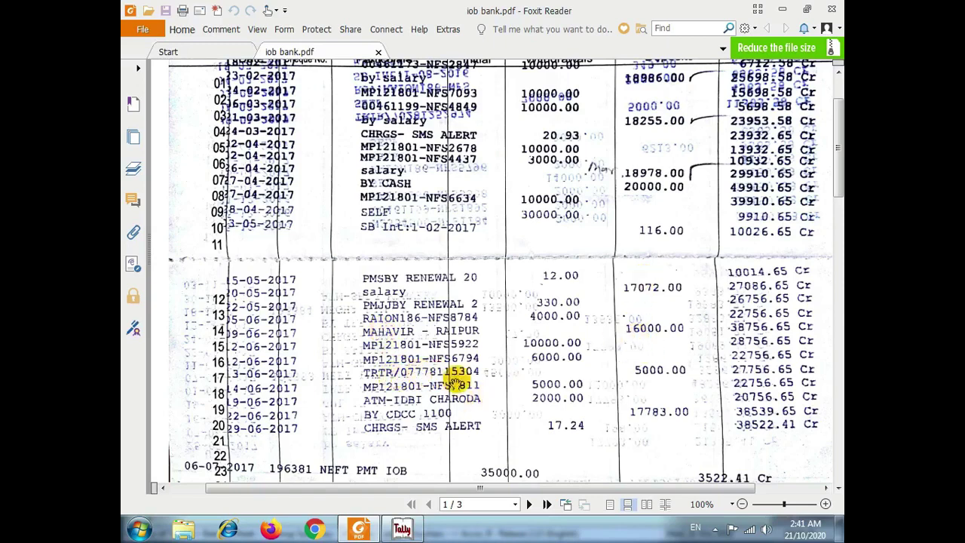
pyautogui.hotkey('alt', 'Tab')
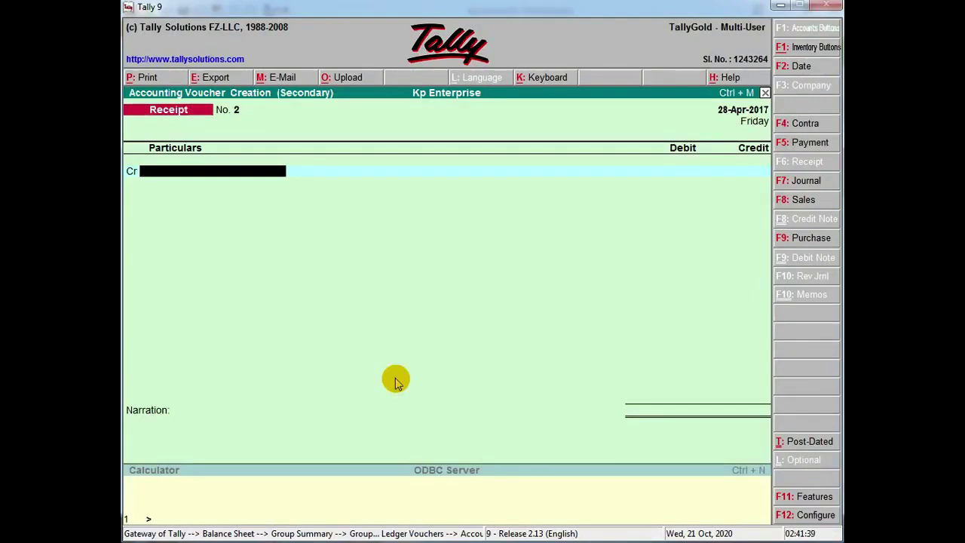
pyautogui.hotkey('alt', 'Tab')
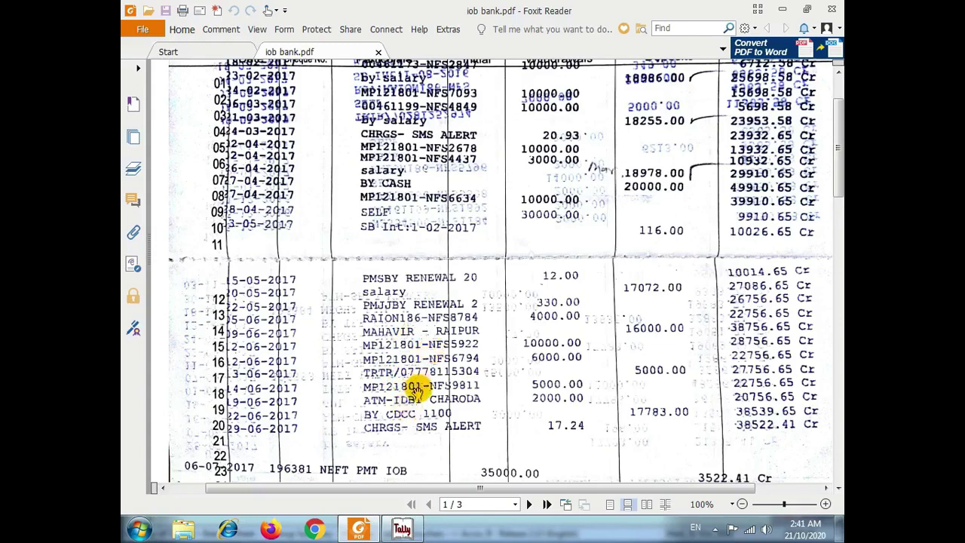
pyautogui.hotkey('alt', 'Tab')
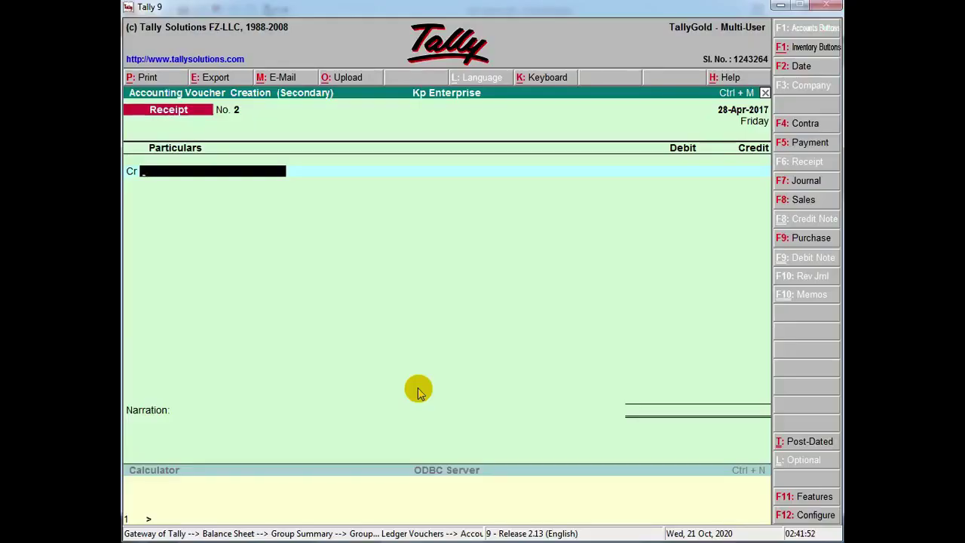
pyautogui.hotkey('alt', 'c')
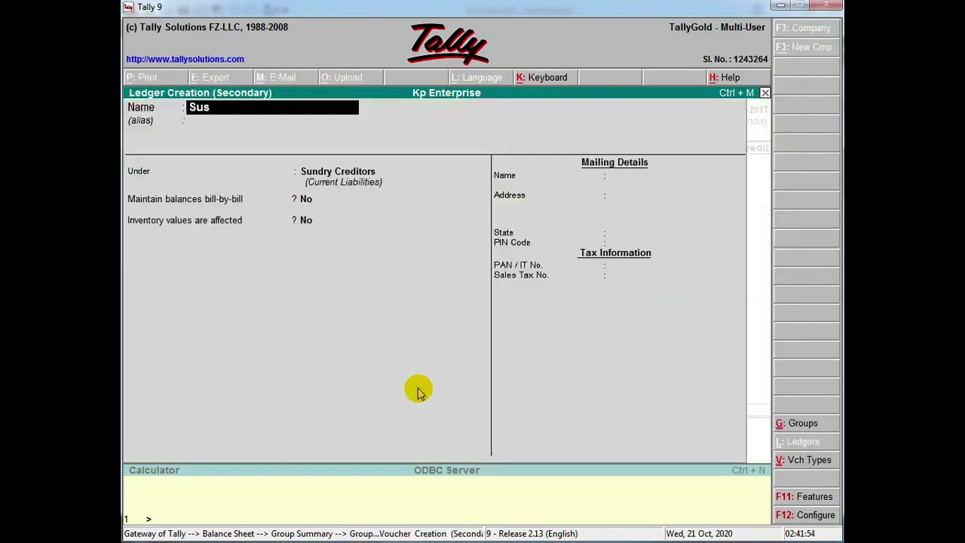
pyautogui.write('Suspense')
pyautogui.press('Return')
pyautogui.press('Return')
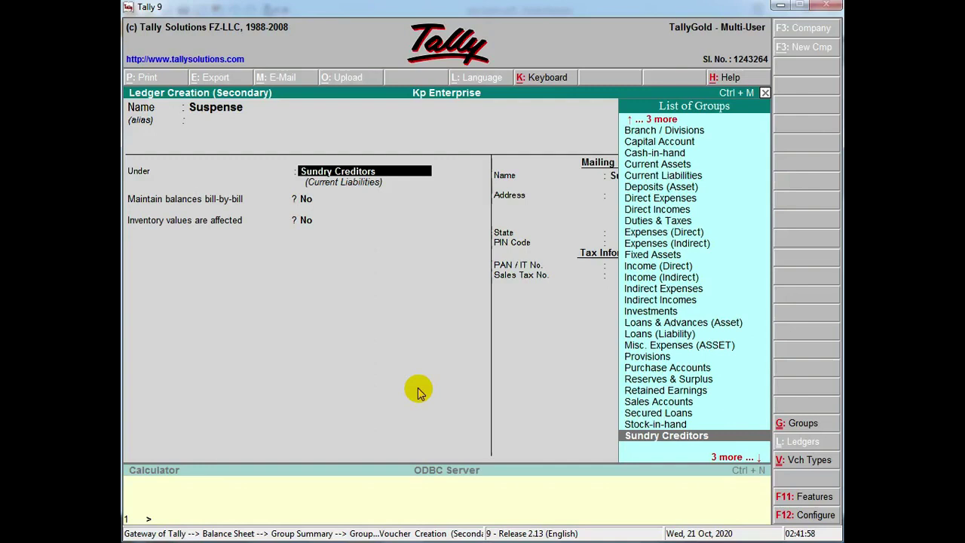
pyautogui.write('Su')
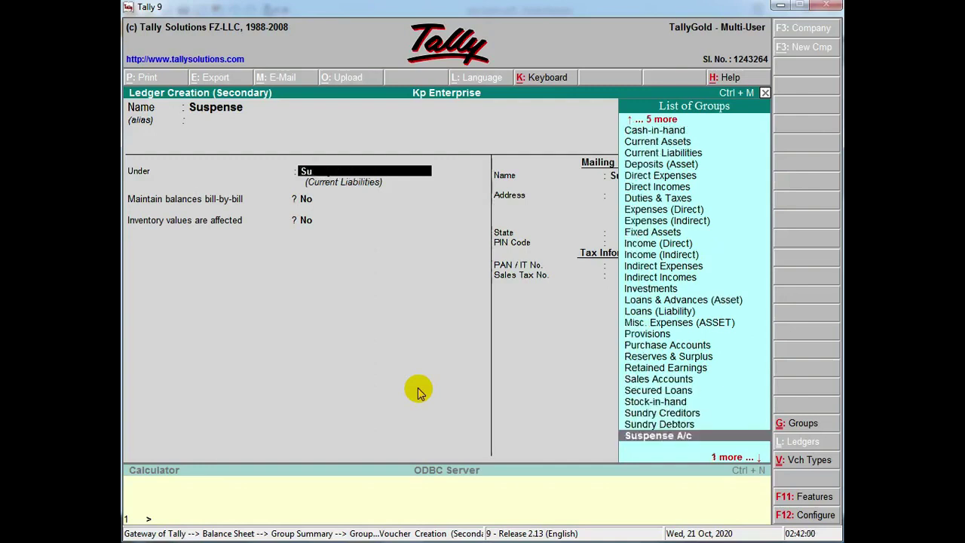
pyautogui.press('Return')
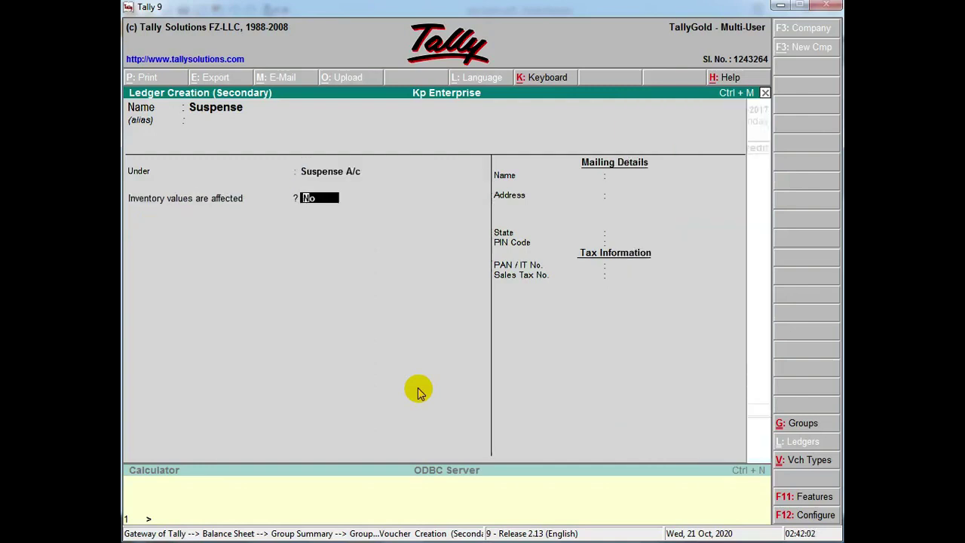
pyautogui.hotkey('ctrl', 'a')
# - Credit Suspense with 5,000.00 in the Receipt voucher, matching the TRTR deposit in iob bank.pdf
pyautogui.hotkey('alt', 'Tab')
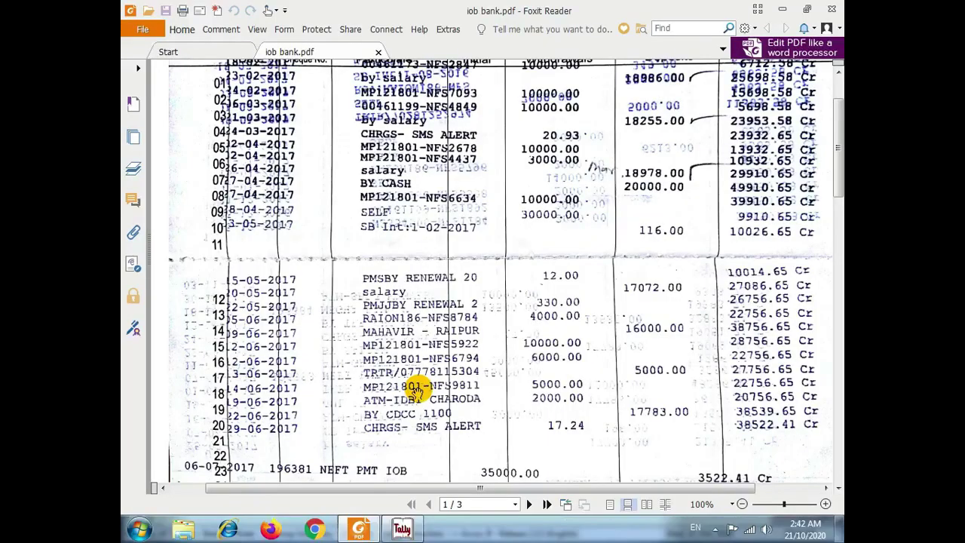
pyautogui.hotkey('alt', 'Tab')
pyautogui.write('5,0')
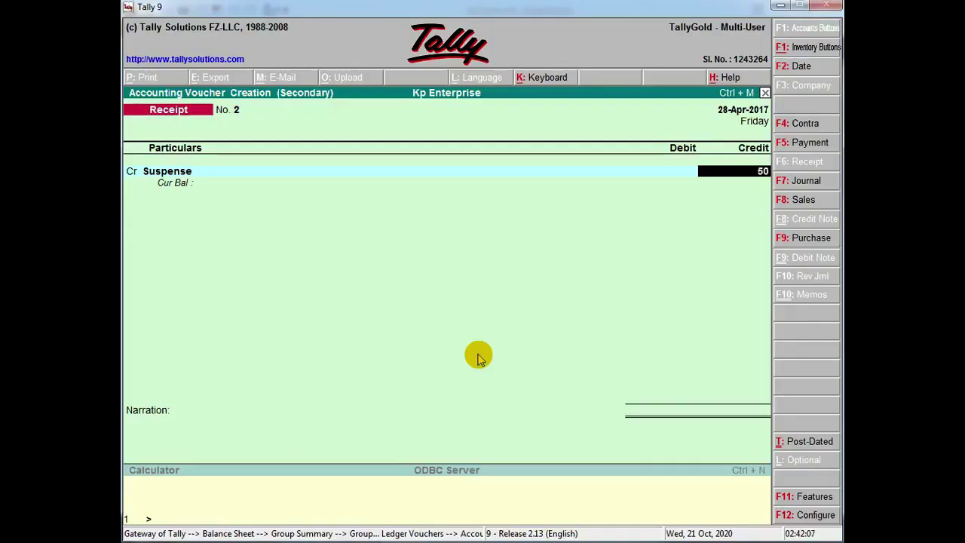
pyautogui.write('00')
pyautogui.press('Return')
pyautogui.press('Return')
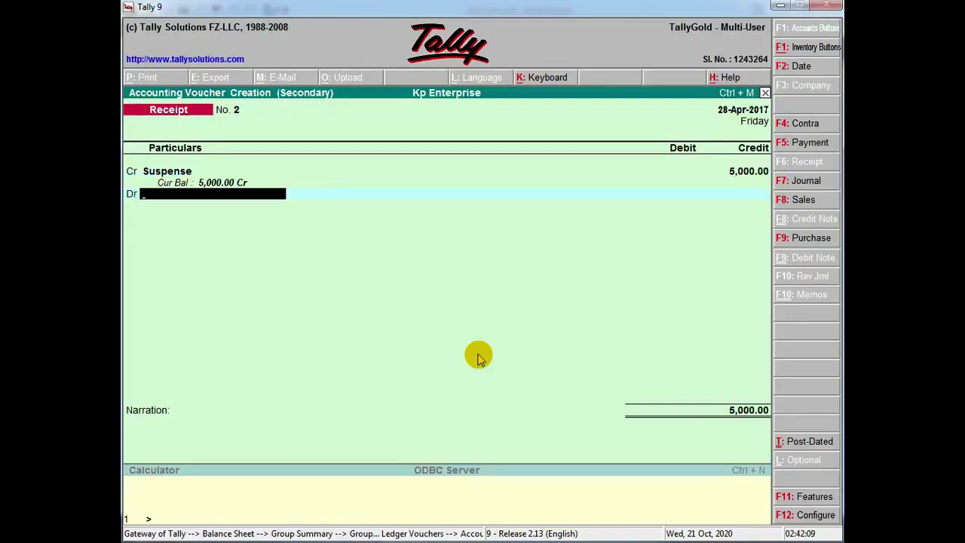
# - Recheck the TRTR line in iob bank.pdf, debit Iob Bank with 5,000.00 and save the Receipt voucher
pyautogui.hotkey('alt', 'Tab')
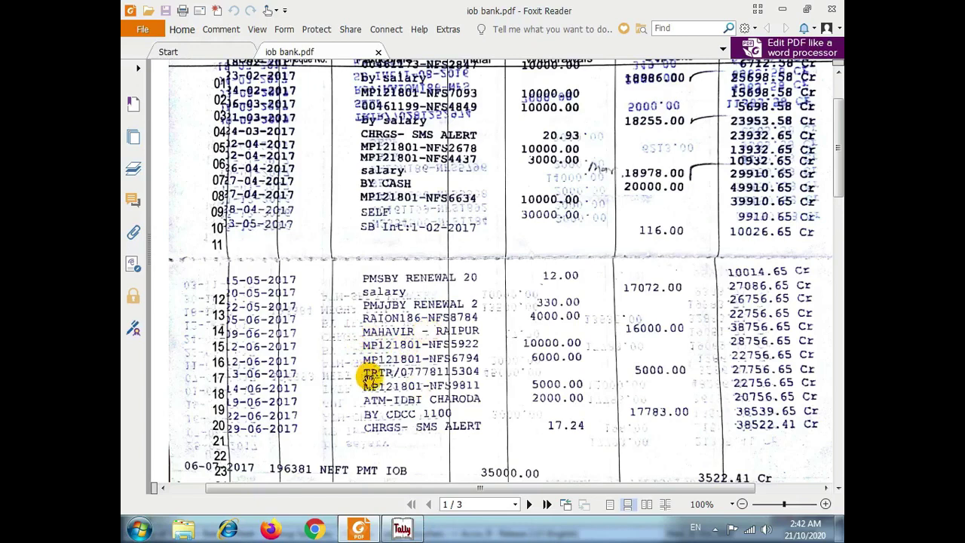
pyautogui.hotkey('alt', 'Tab')
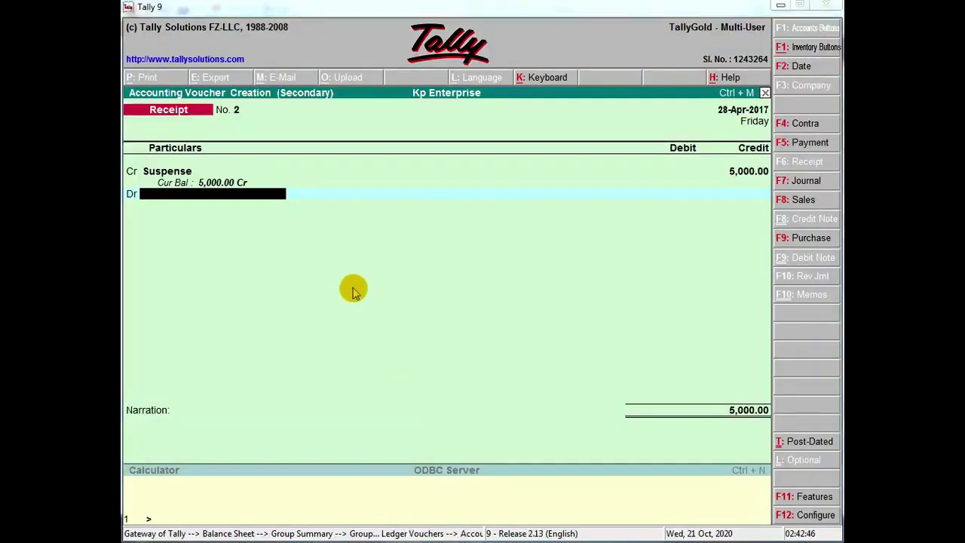
pyautogui.hotkey('alt', 'Tab')
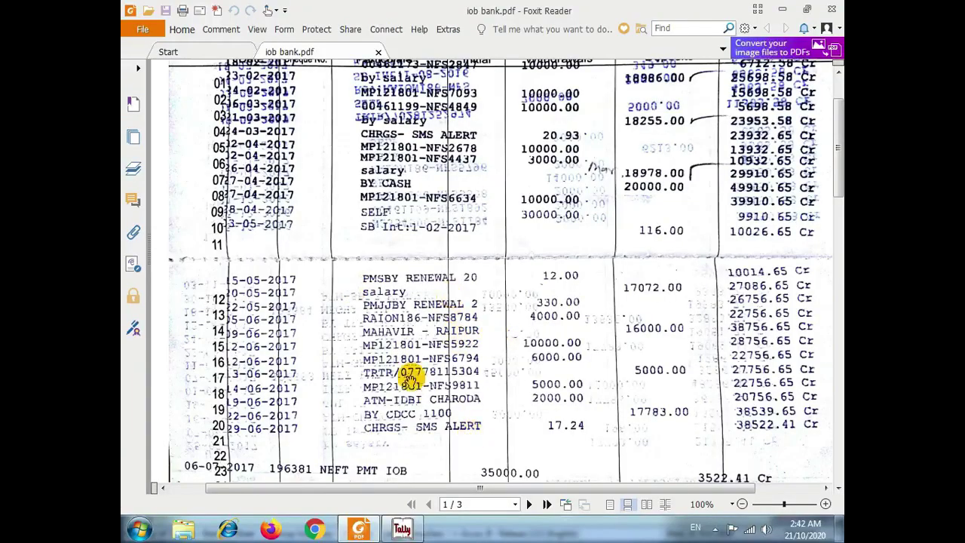
pyautogui.hotkey('alt', 'Tab')
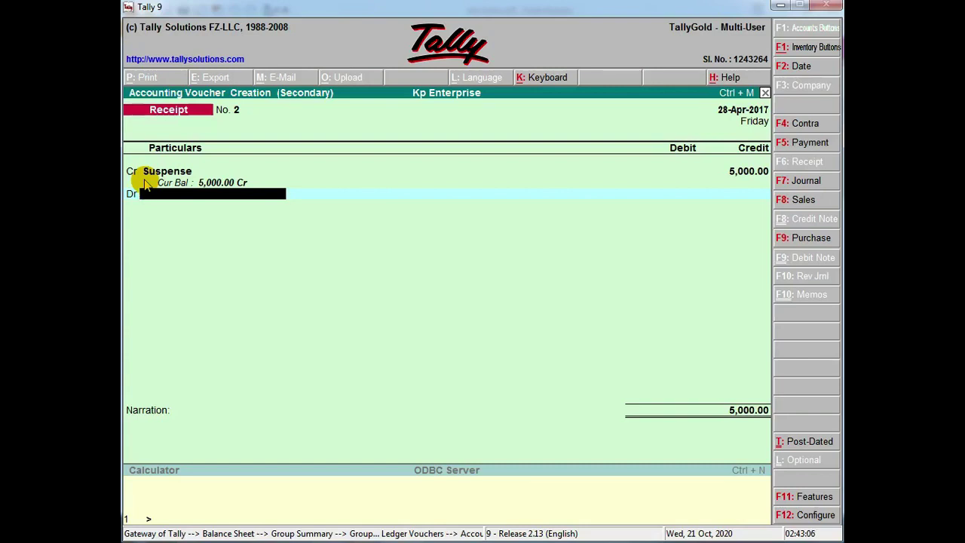
pyautogui.hotkey('alt', 'Tab')
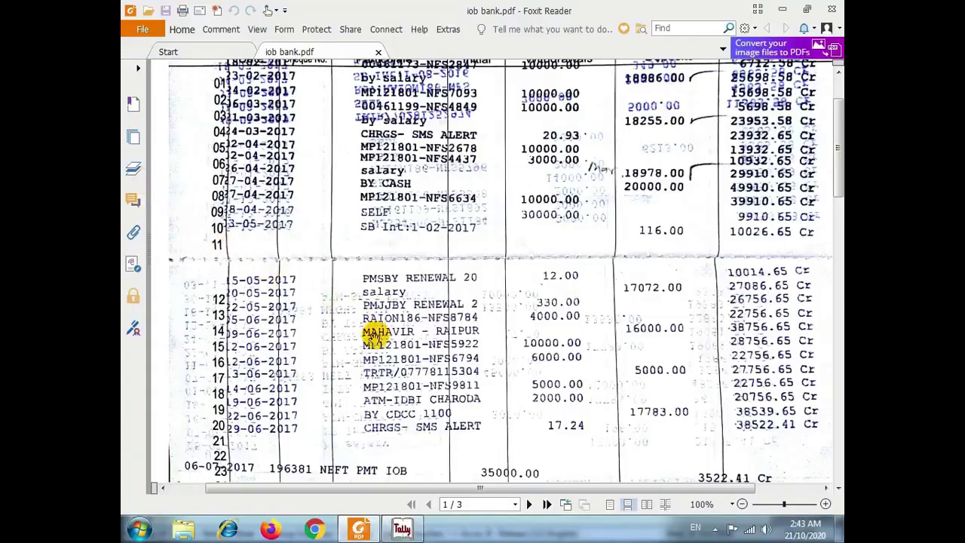
pyautogui.hotkey('alt', 'Tab')
pyautogui.write('io')
pyautogui.press('Return')
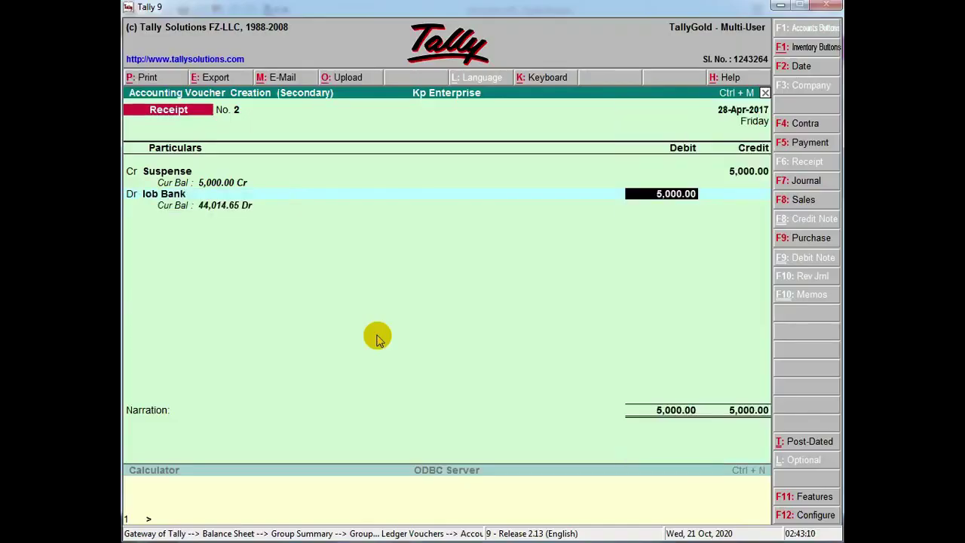
pyautogui.hotkey('ctrl', 'a')
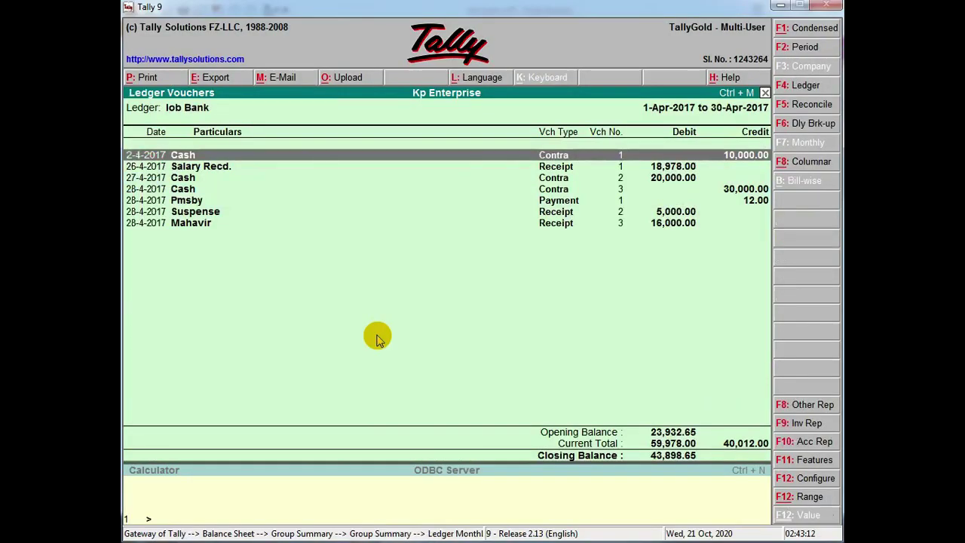
# - Extend the Iob Bank ledger's period to run from 1-Apr-2017 to 3-May-2017
pyautogui.press('Down')
pyautogui.press('Down')
pyautogui.press('Down')
pyautogui.press('Down')
pyautogui.press('Up')
pyautogui.press('Up')
pyautogui.press('Up')
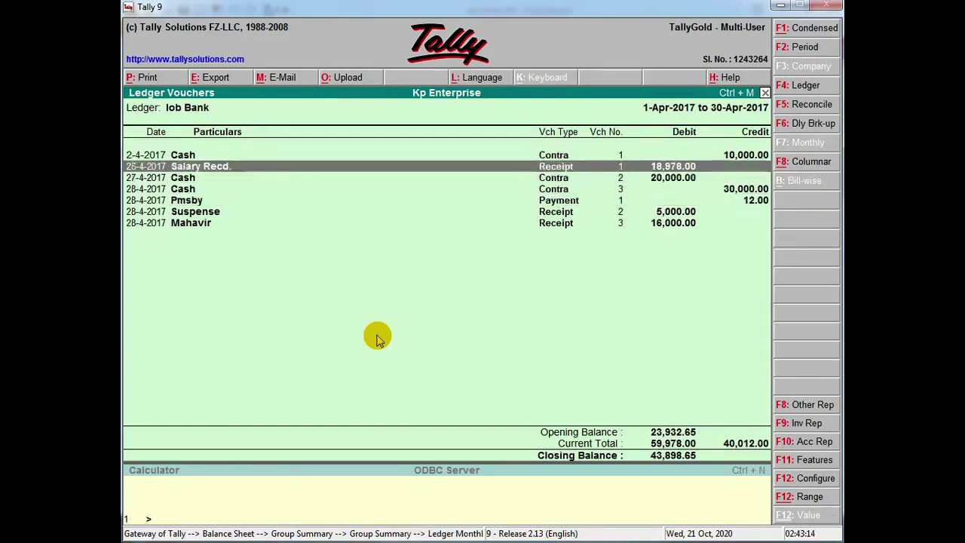
pyautogui.press('F2')
pyautogui.press('Return')
pyautogui.write('3-5-2017')
pyautogui.press('Return')
# - Open the Suspense Receipt voucher, check its entries against the TRTR line in iob bank.pdf, and return to the ledger
pyautogui.press('Down')
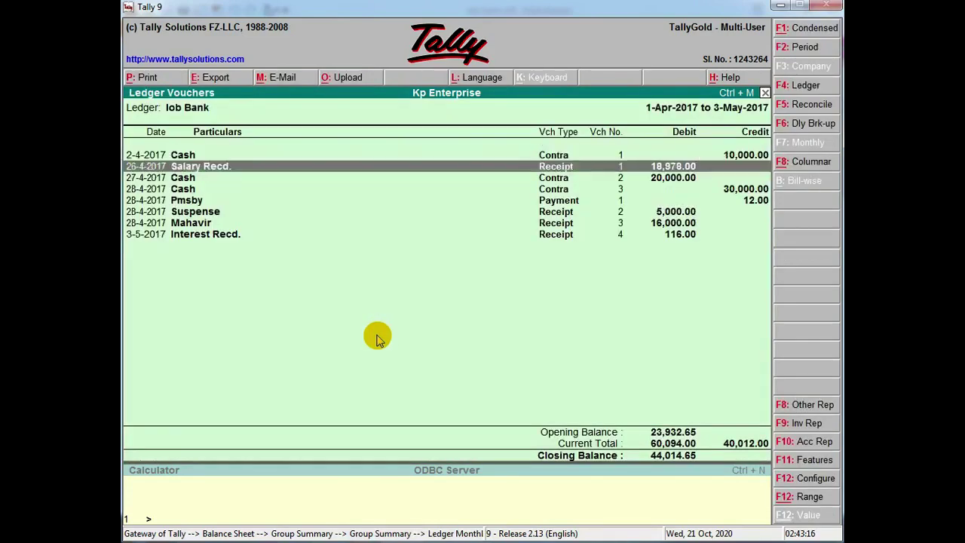
pyautogui.press('Down')
pyautogui.press('Down')
pyautogui.press('Down')
pyautogui.press('Down')
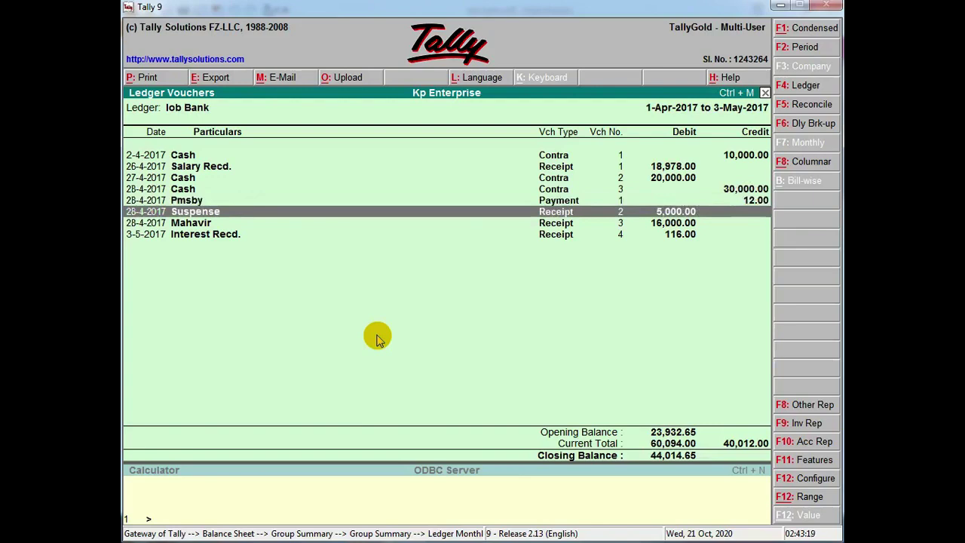
pyautogui.press('Return')
pyautogui.press('Return')
pyautogui.press('Return')
pyautogui.press('Return')
pyautogui.press('Return')
pyautogui.press('Return')
pyautogui.press('Return')
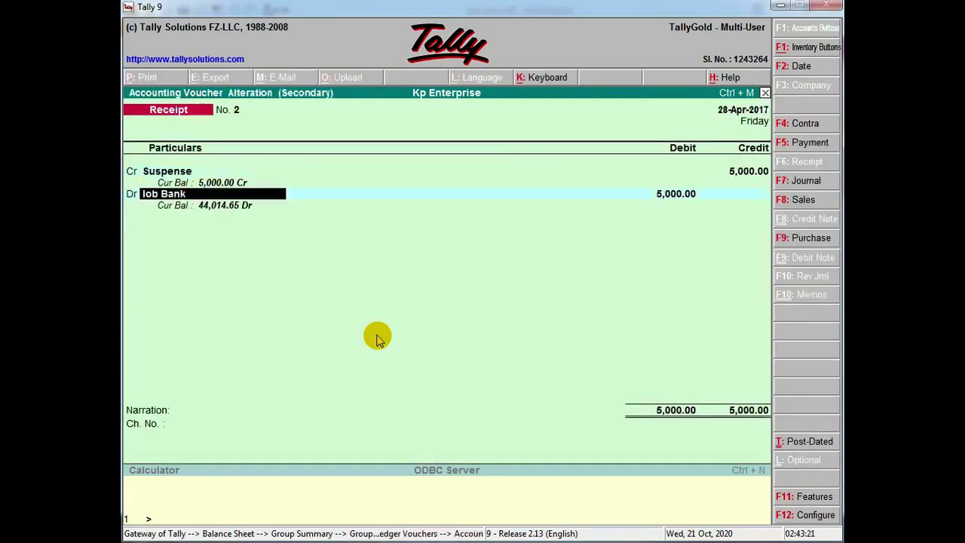
pyautogui.press('Return')
pyautogui.hotkey('alt', 'Tab')
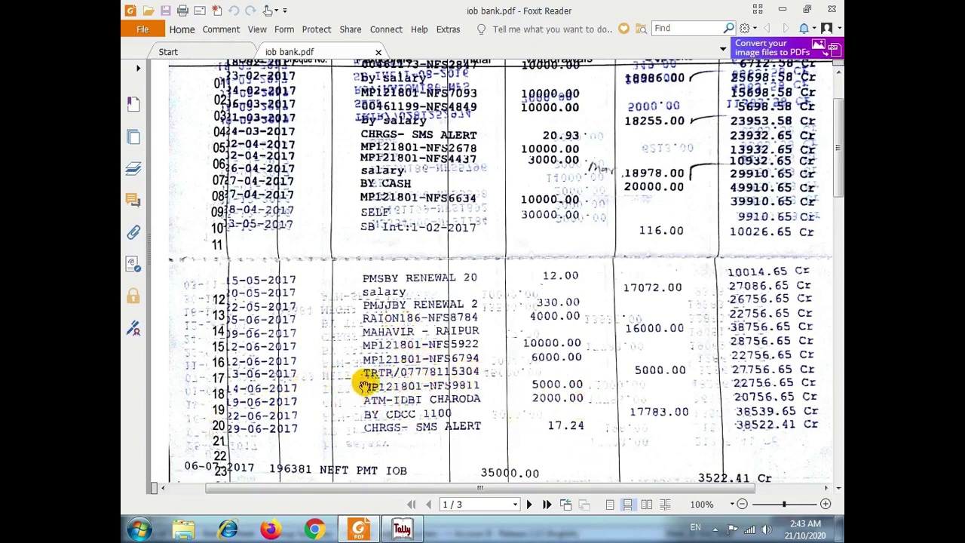
pyautogui.hotkey('alt', 'Tab')
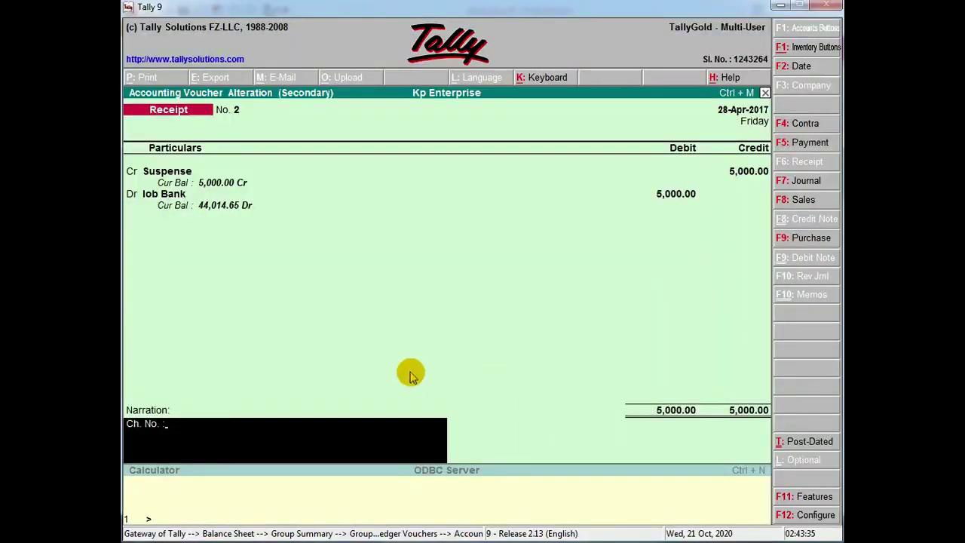
pyautogui.press('Escape')
# - Start a Payment voucher dated 3-May-2017 from the Iob Bank ledger for the CHRGS- SMS ALERT line of 17.24 in iob bank.pdf
pyautogui.press('Down')
pyautogui.press('Down')
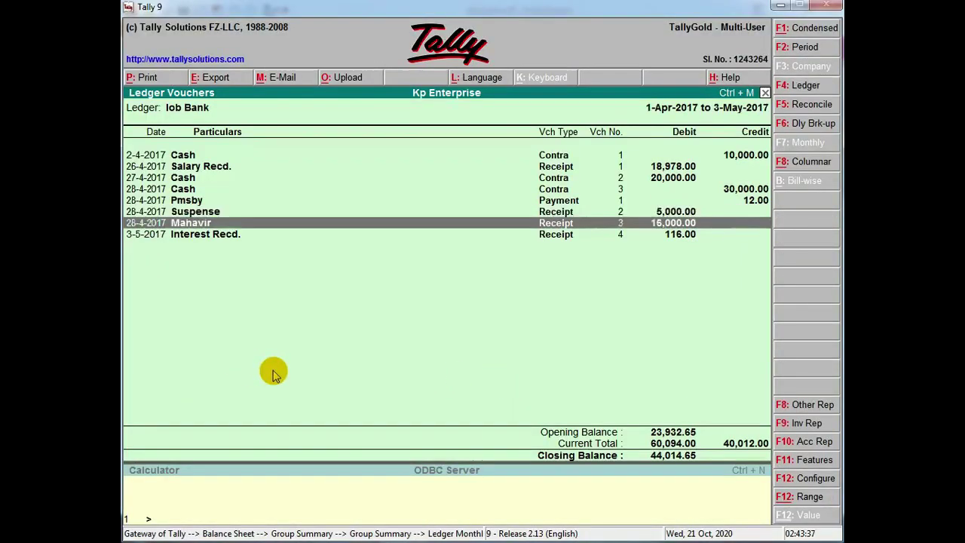
pyautogui.hotkey('alt', 'a')
pyautogui.hotkey('alt', 'Tab')
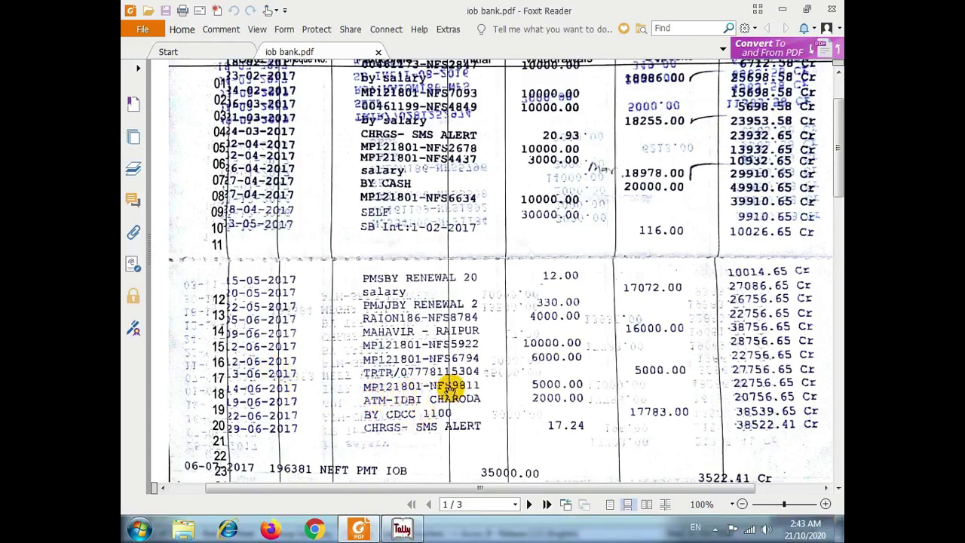
pyautogui.scroll(-1, 449, 389)
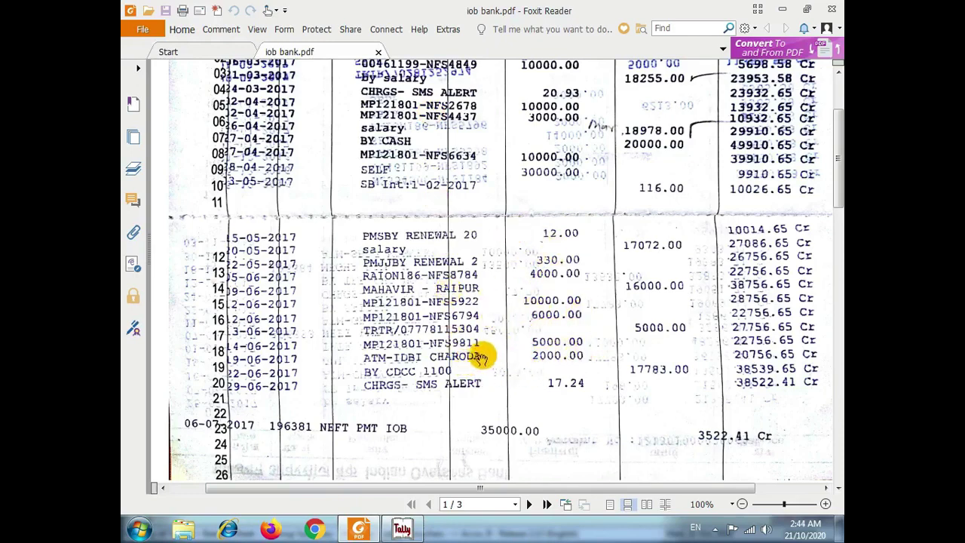
pyautogui.scroll(-3, 437, 353)
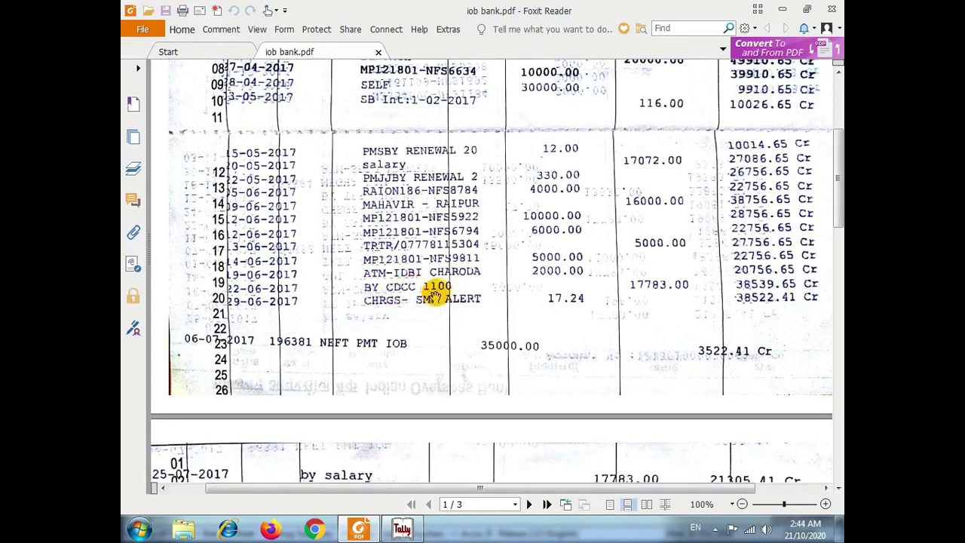
pyautogui.scroll(1, 439, 293)
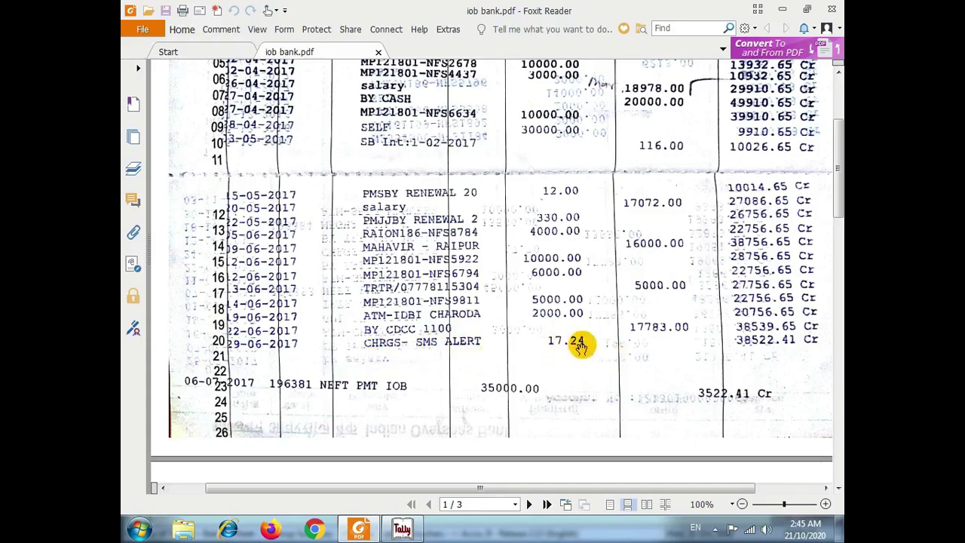
pyautogui.hotkey('alt', 'Tab')
pyautogui.hotkey('alt', 'Tab')
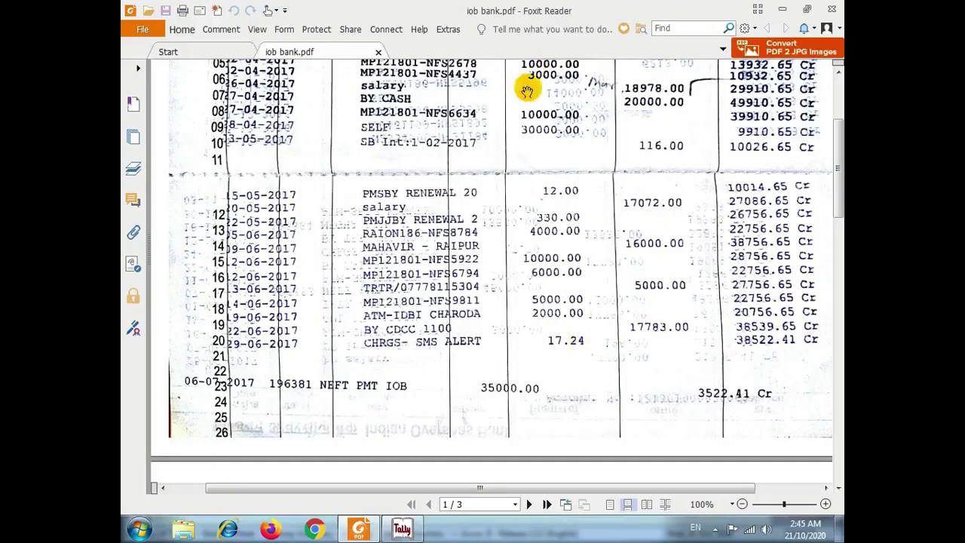
pyautogui.hotkey('alt', 'Tab')
pyautogui.press('F5')
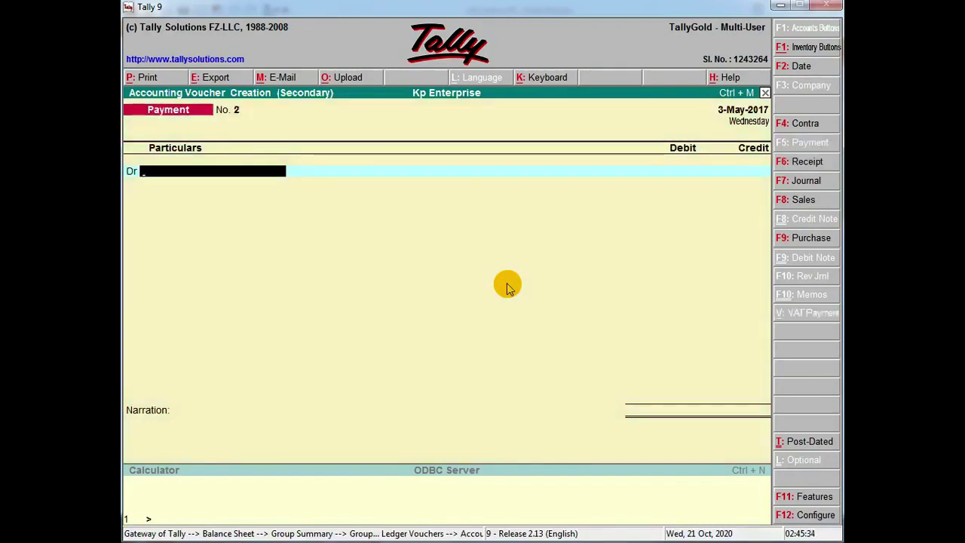
pyautogui.hotkey('alt', 'Tab')
pyautogui.hotkey('alt', 'Tab')
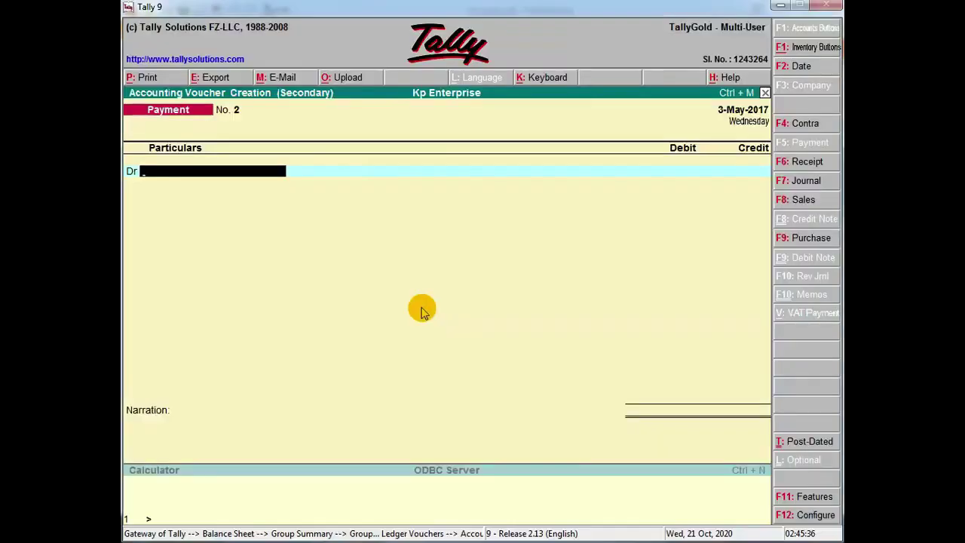
# - Create a Bank Charges ledger under Indirect Expenses from within the Payment voucher
pyautogui.hotkey('alt', 'c')
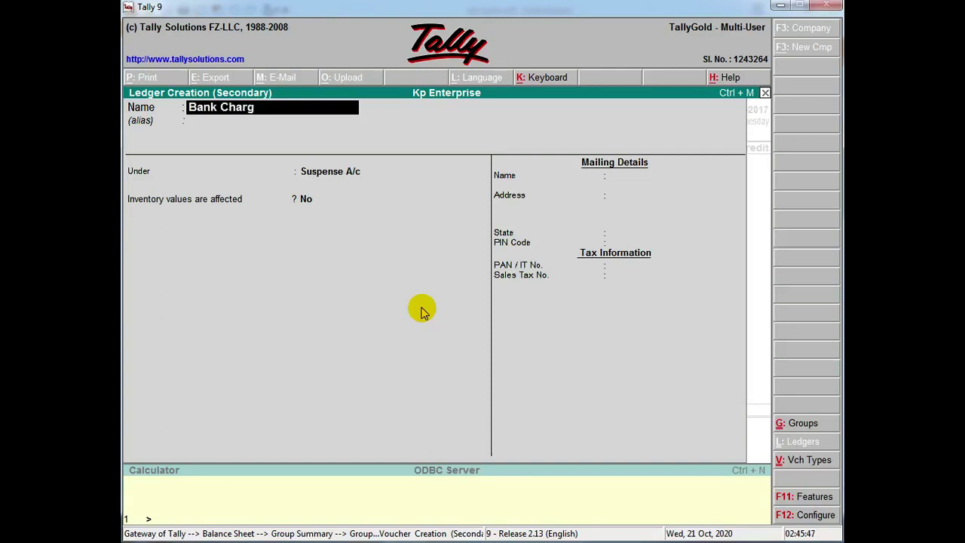
pyautogui.press('Return')
pyautogui.press('Return')
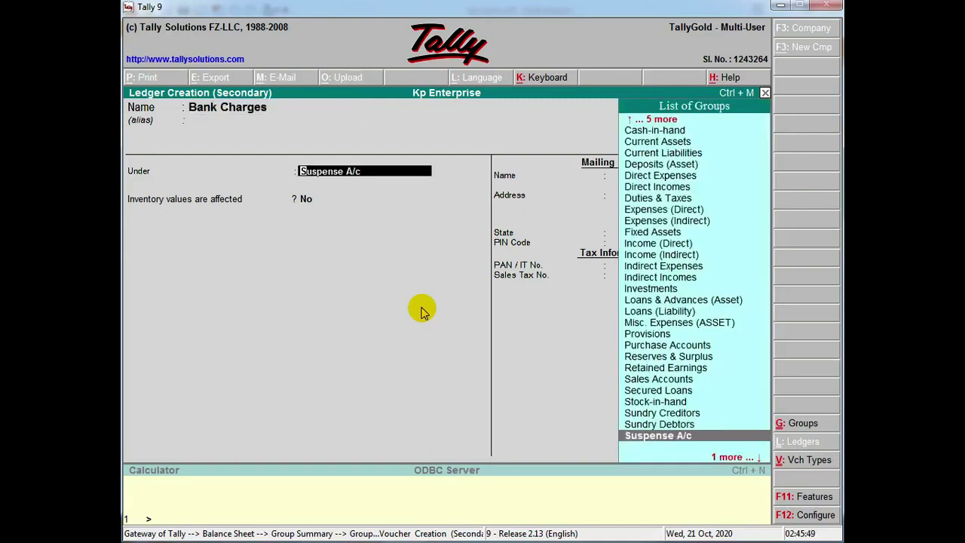
pyautogui.write('ind')
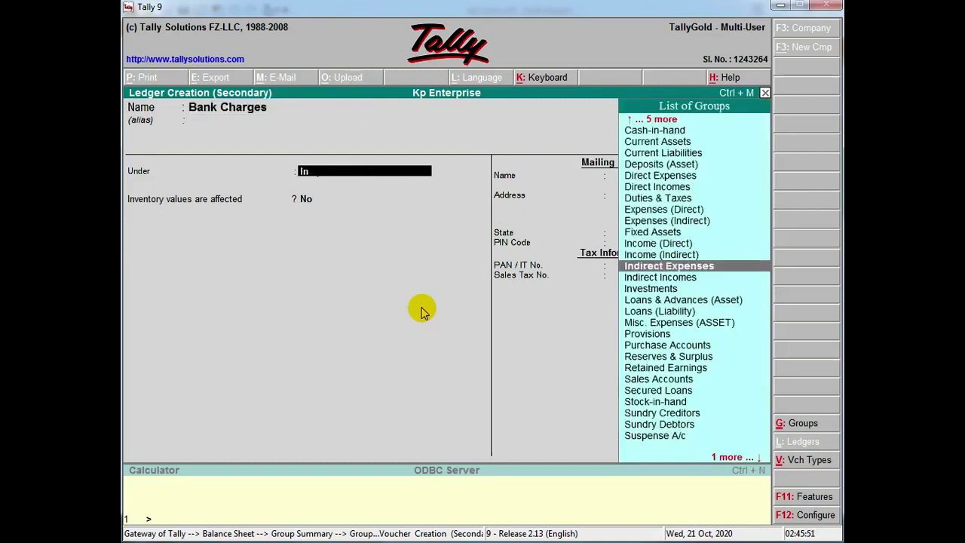
pyautogui.press('Return')
pyautogui.hotkey('ctrl', 'a')
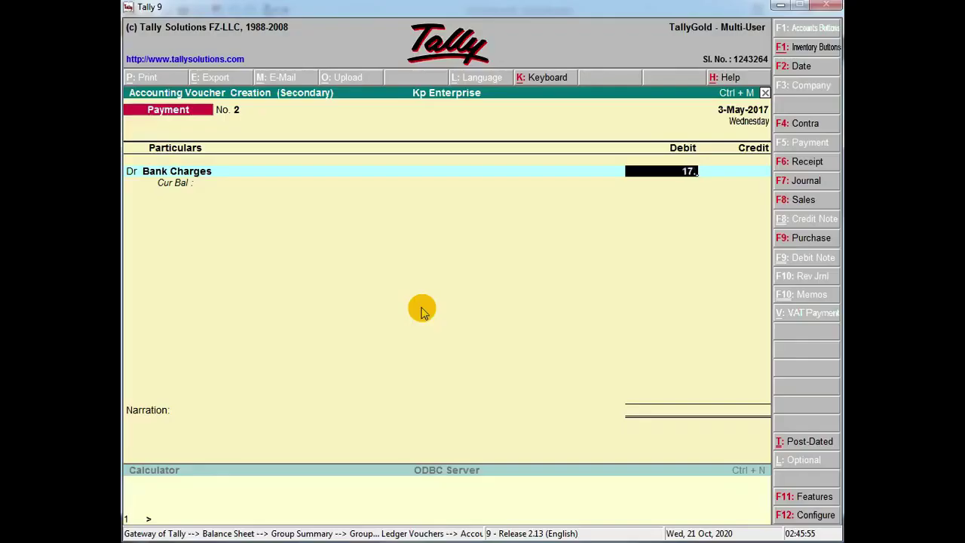
# - Debit Bank Charges and credit Iob Bank with 17.24, save the Payment voucher and select its line in the ledger
pyautogui.write('17.24')
pyautogui.press('Return')
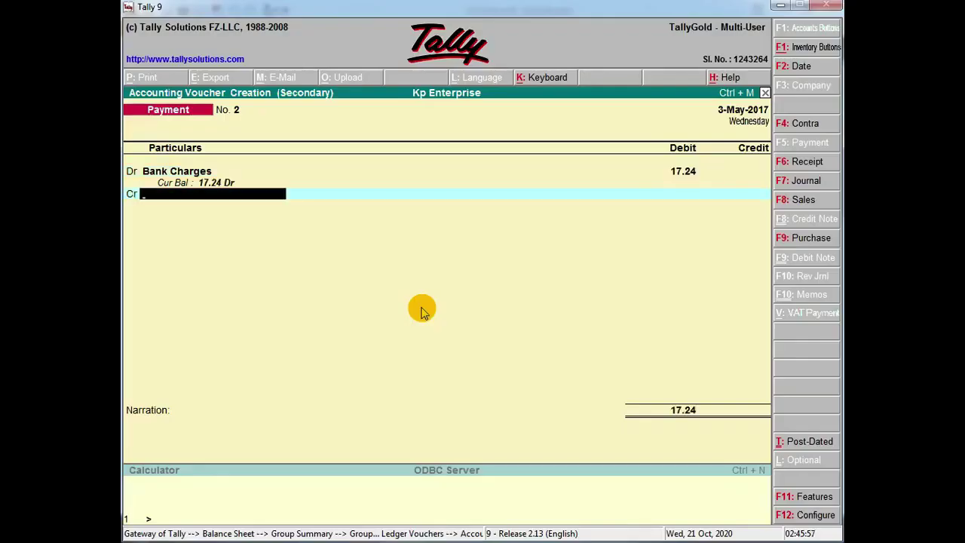
pyautogui.write('Io')
pyautogui.press('Return')
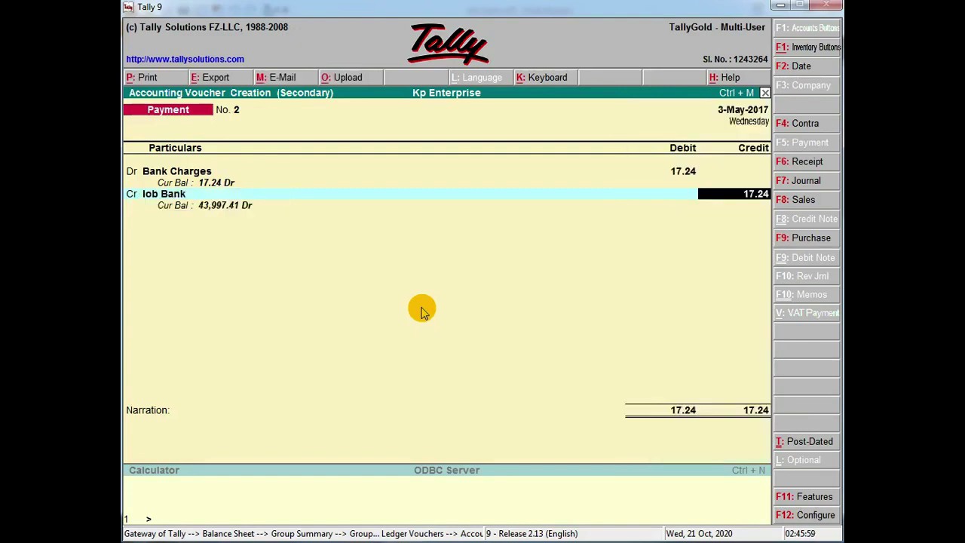
pyautogui.hotkey('ctrl', 'a')
pyautogui.press('Down')
pyautogui.press('Down')
pyautogui.press('Down')
pyautogui.press('Down')
pyautogui.press('Down')
pyautogui.press('Down')
pyautogui.press('Down')
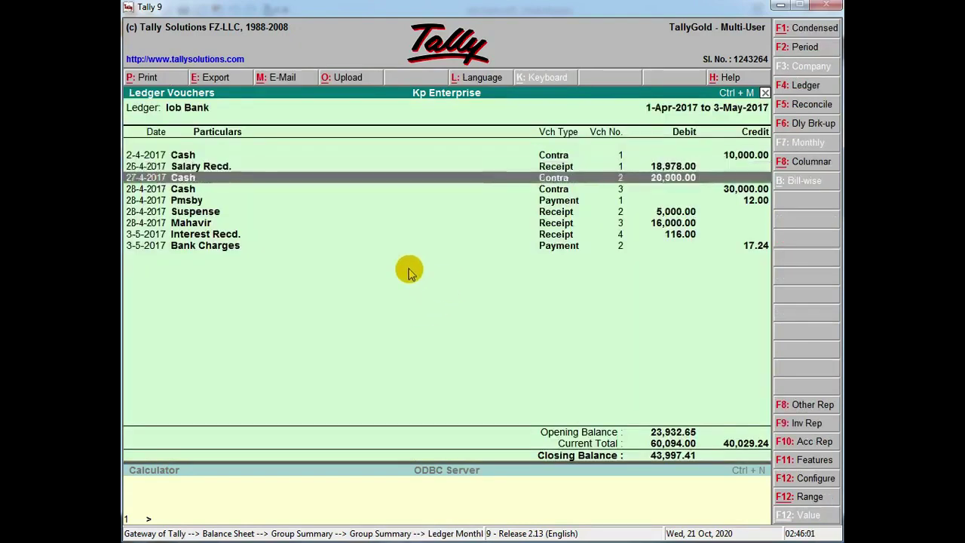
pyautogui.press('Down')
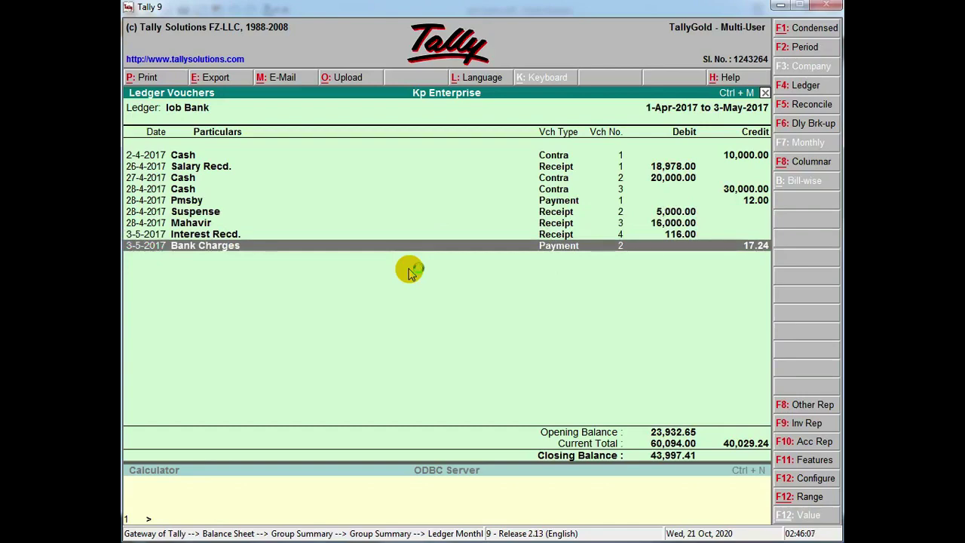
# - Switch to iob bank.pdf and examine the NEFT PMT IOB line of 06-07-2017 and the entries around it
pyautogui.hotkey('alt', 'Tab')
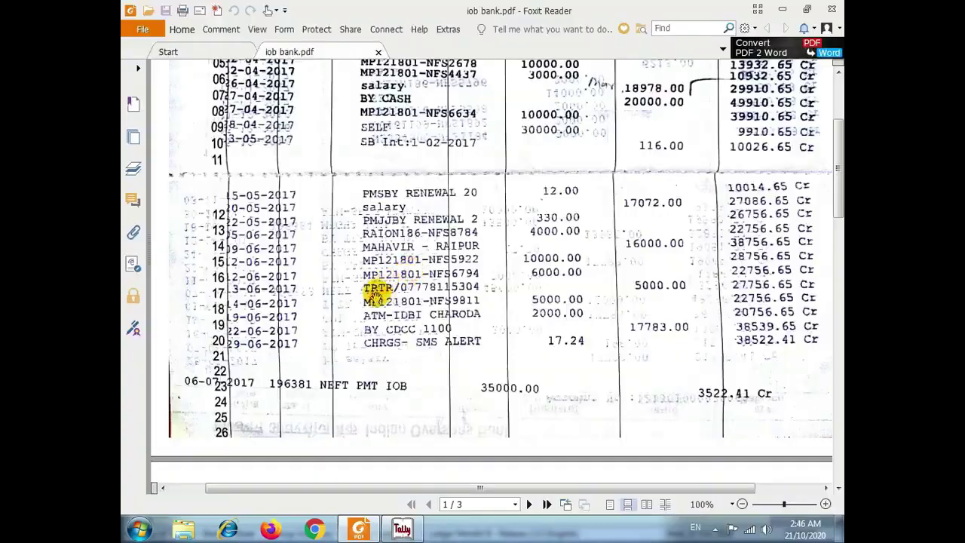
pyautogui.scroll(-2, 417, 355)
pyautogui.scroll(-3, 417, 354)
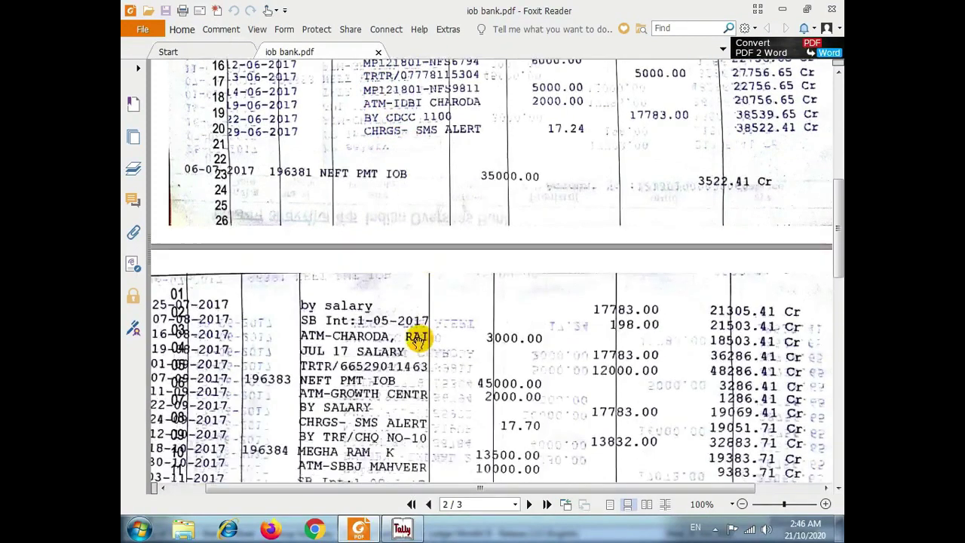
pyautogui.scroll(2, 280, 285)
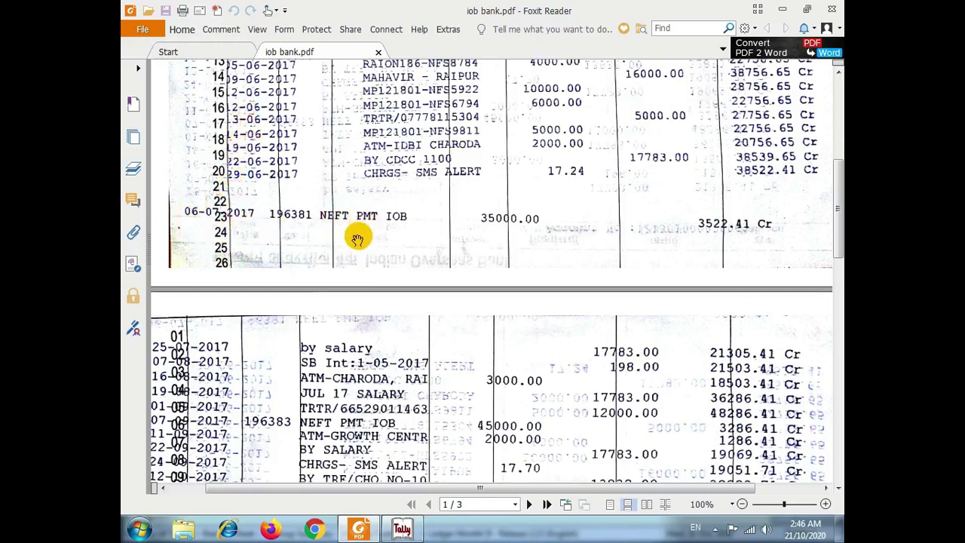
pyautogui.scroll(2, 511, 252)
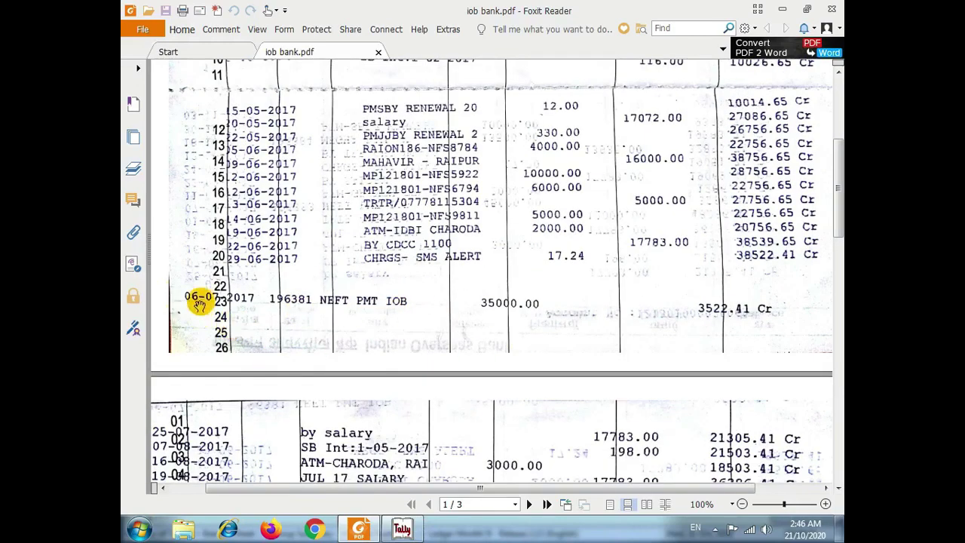
pyautogui.scroll(1, 544, 200)
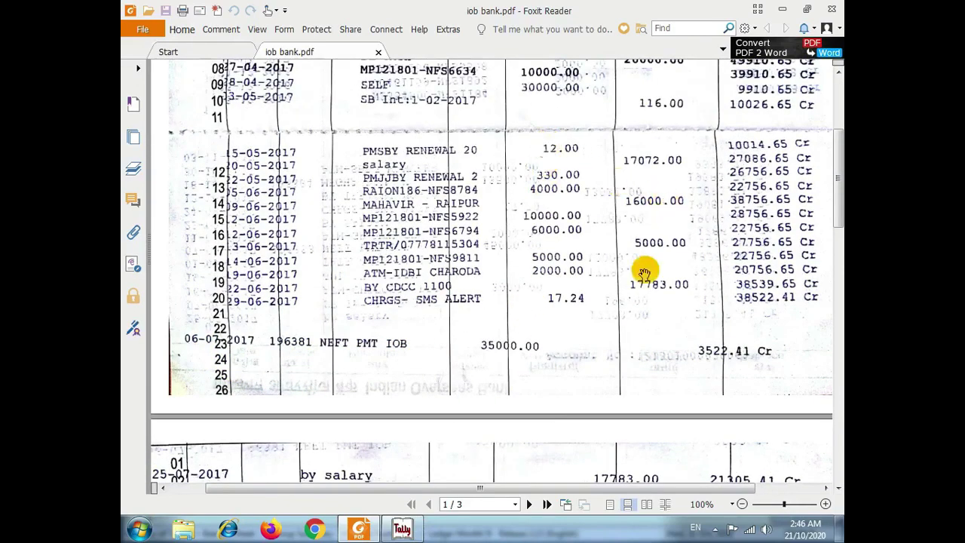
pyautogui.scroll(-2, 648, 269)
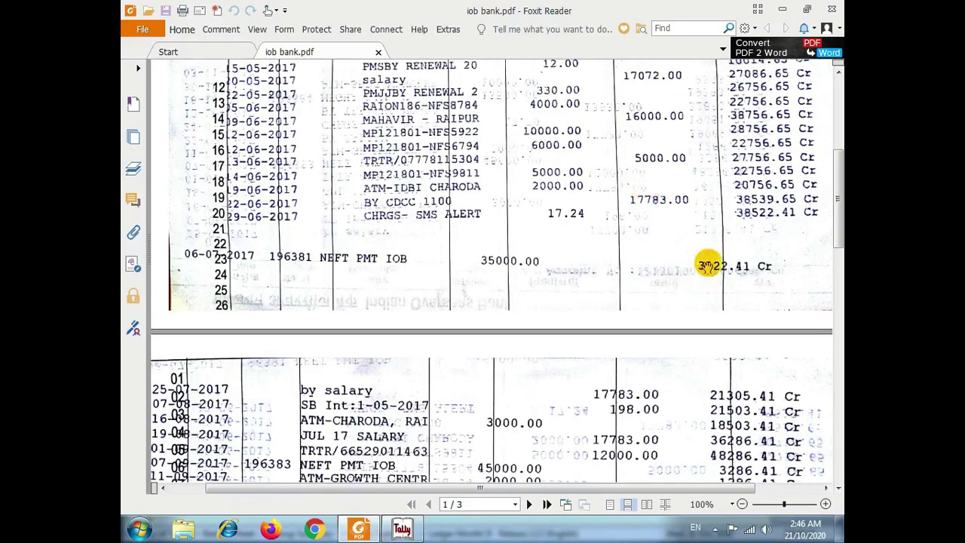
pyautogui.scroll(3, 534, 205)
pyautogui.scroll(-2, 532, 211)
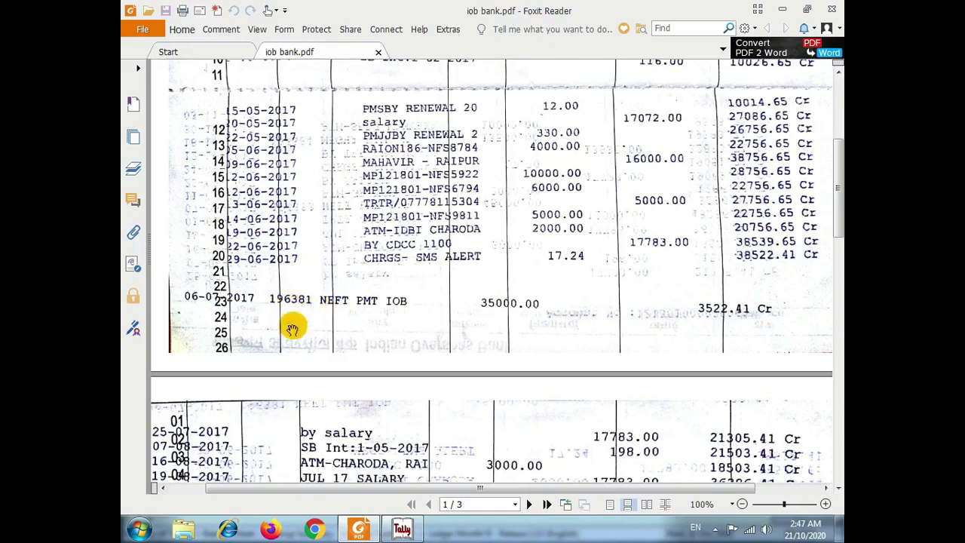
# - Start a Payment voucher dated 3-May-2017 in Tally and debit Suspense with 35,000.00 for the NEFT PMT IOB line in iob bank.pdf
pyautogui.hotkey('alt', 'Tab')
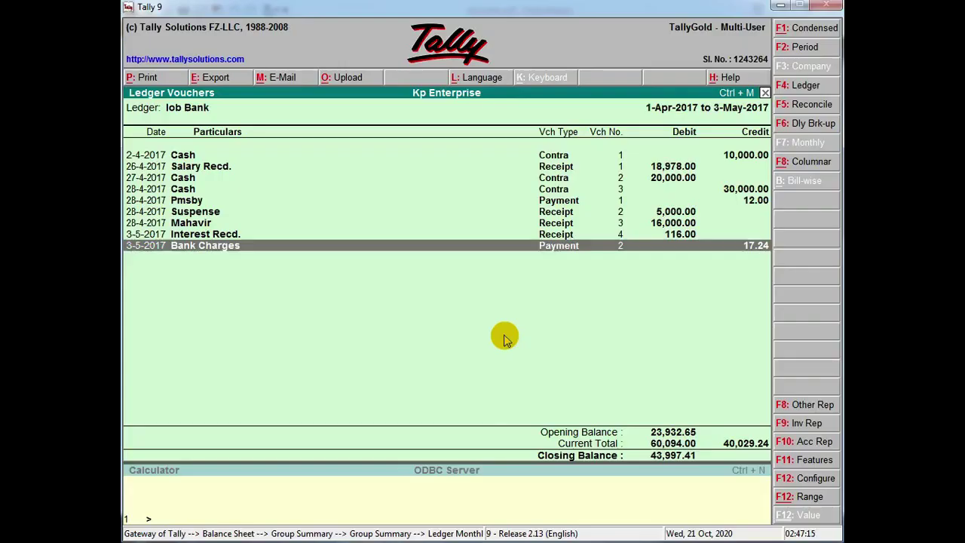
pyautogui.hotkey('alt', 'a')
pyautogui.press('F4')
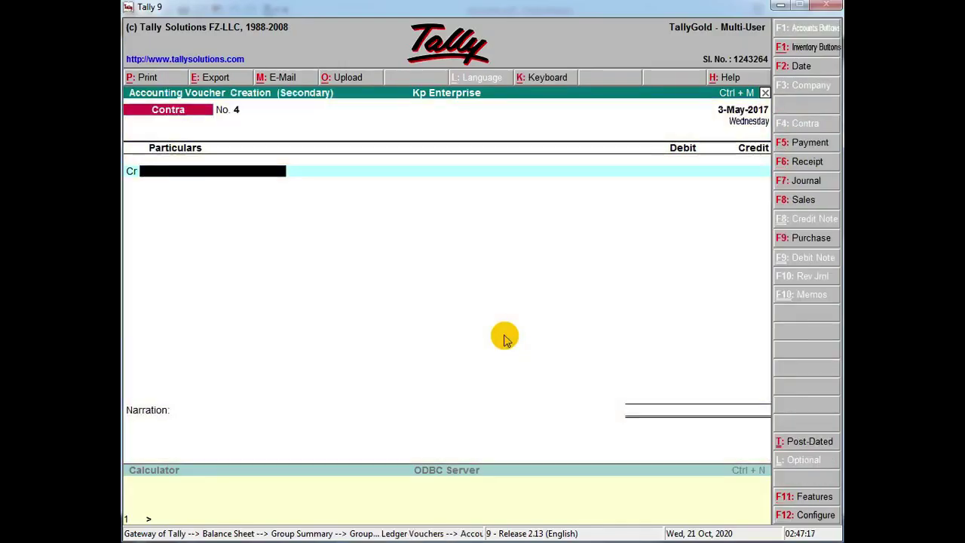
pyautogui.press('F5')
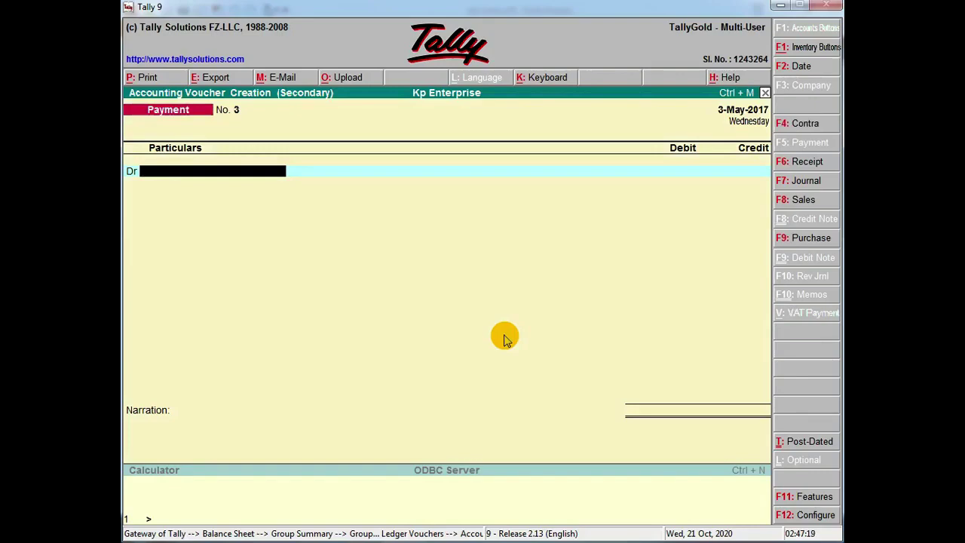
pyautogui.hotkey('alt', 'Tab')
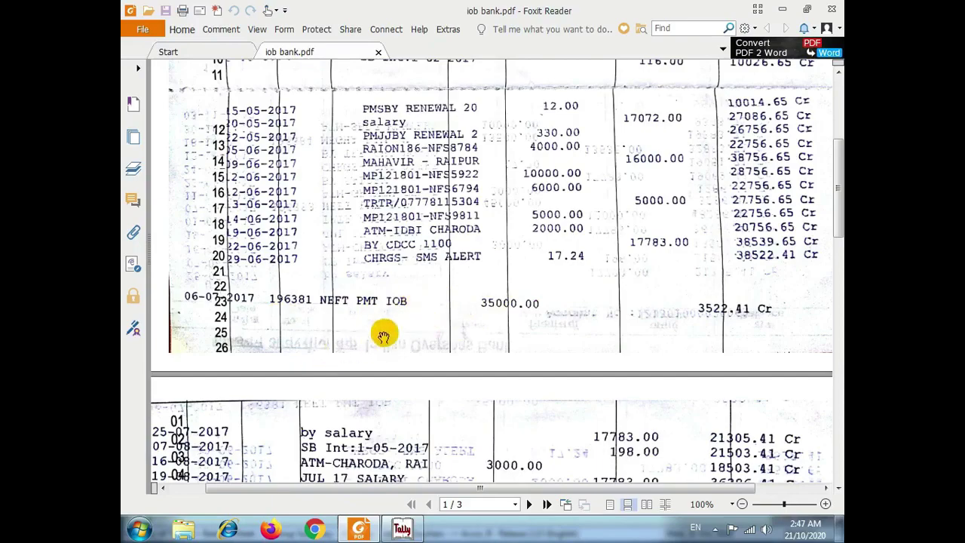
pyautogui.hotkey('alt', 'Tab')
pyautogui.write('sus')
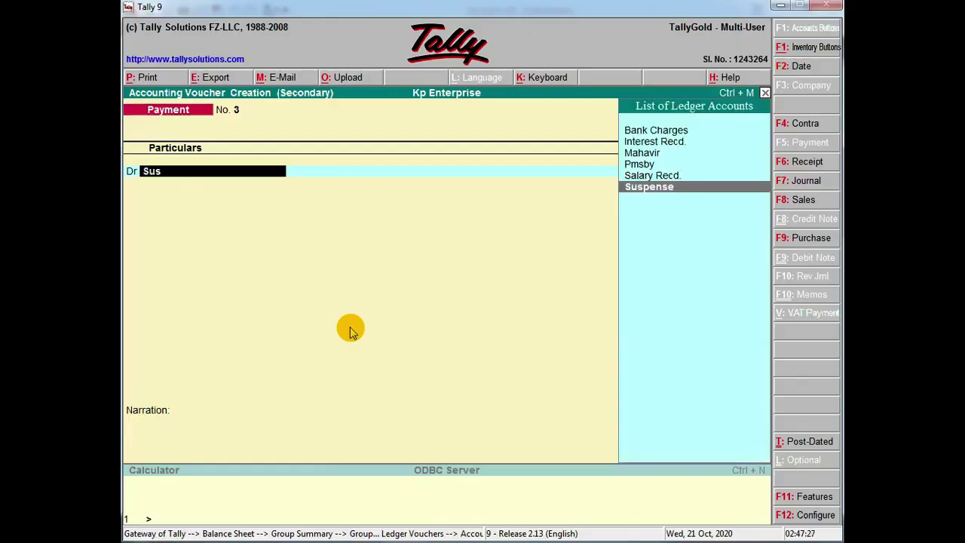
pyautogui.press('Return')
pyautogui.hotkey('alt', 'Tab')
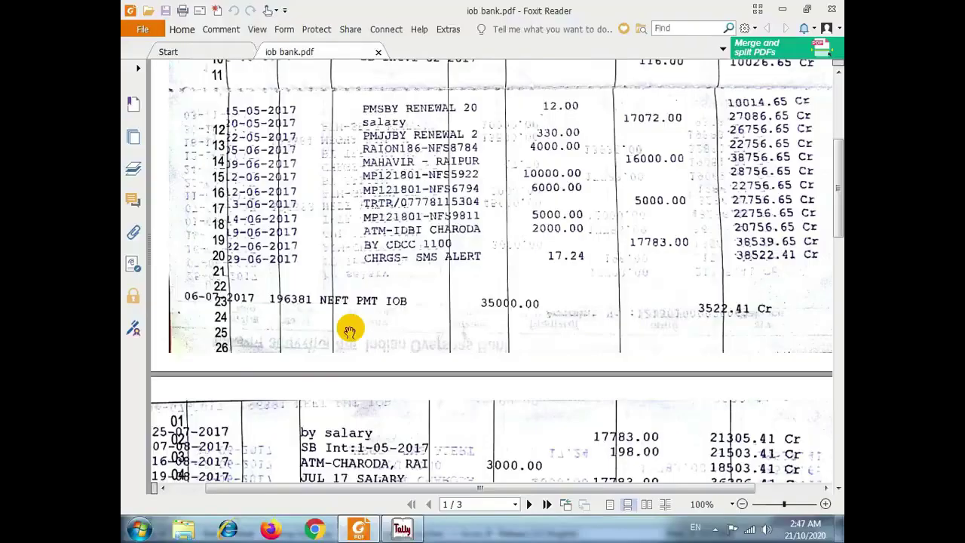
pyautogui.hotkey('alt', 'Tab')
pyautogui.write('3')
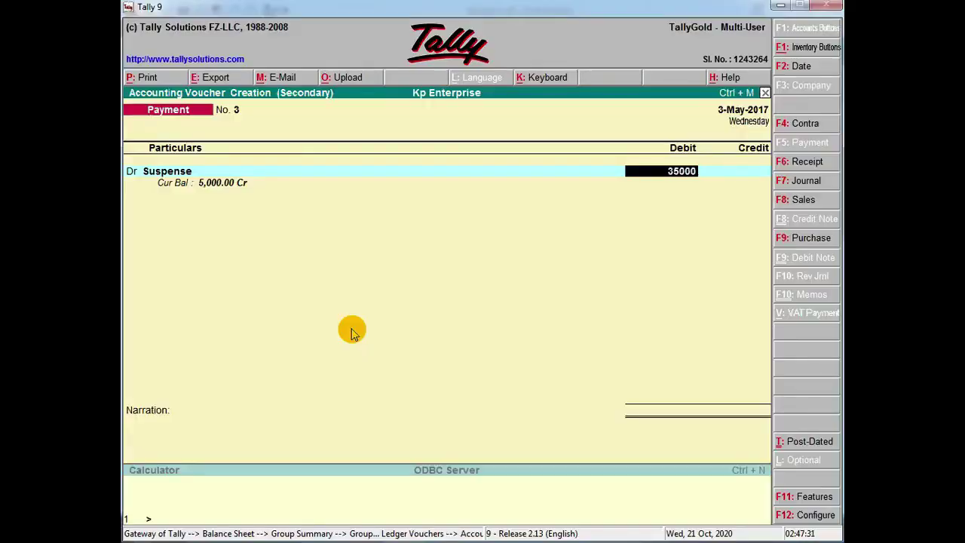
# - Credit Iob Bank with 35,000.00, enter the NEFT line's cheque number as narration and save the Payment voucher
pyautogui.press('Return')
pyautogui.write('io')
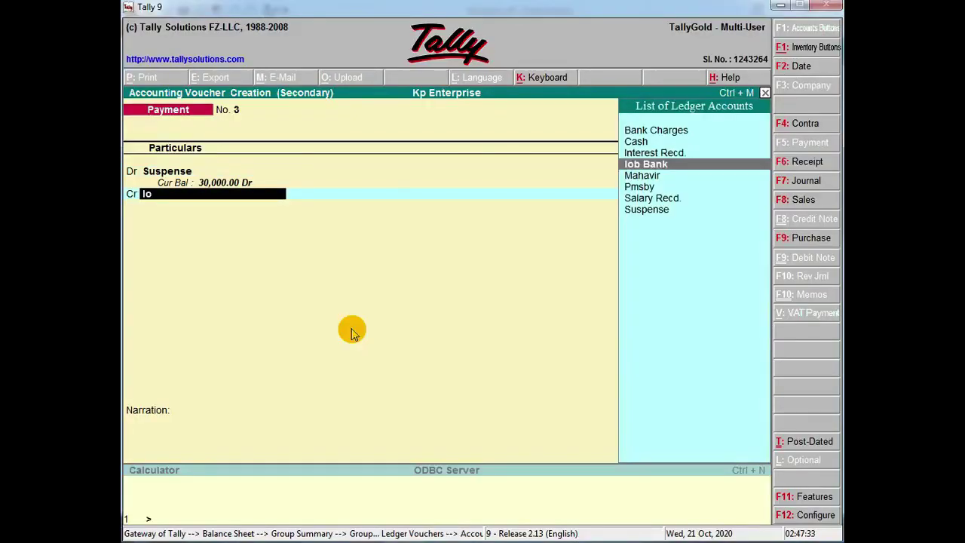
pyautogui.press('Return')
pyautogui.press('Return')
pyautogui.hotkey('alt', 'Tab')
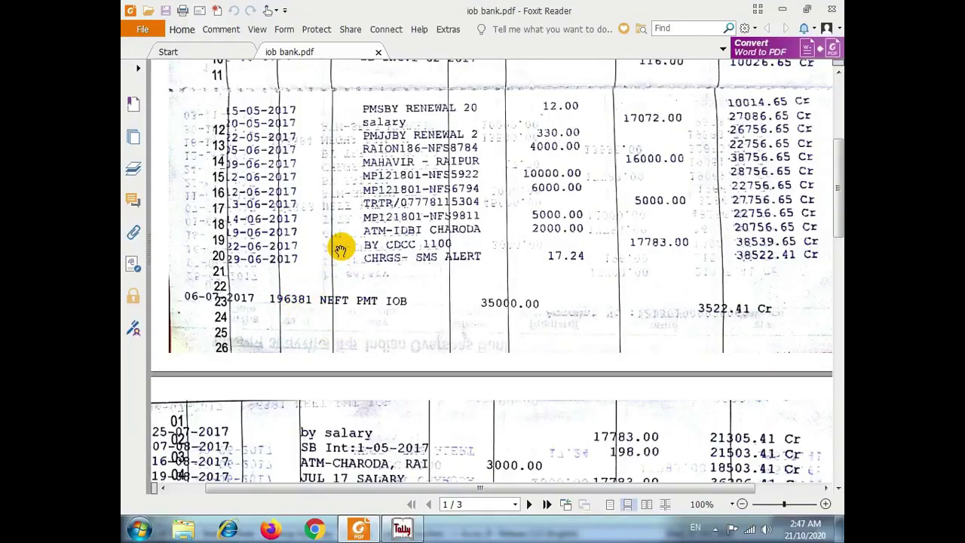
pyautogui.hotkey('alt', 'Tab')
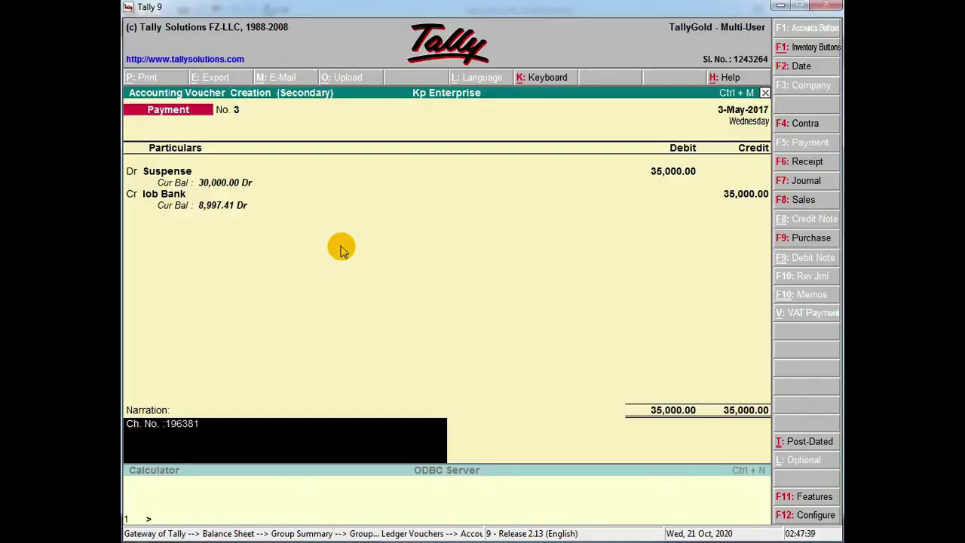
pyautogui.press('Return')
pyautogui.press('Return')
pyautogui.press('Down')
pyautogui.press('Down')
pyautogui.press('Down')
pyautogui.press('Down')
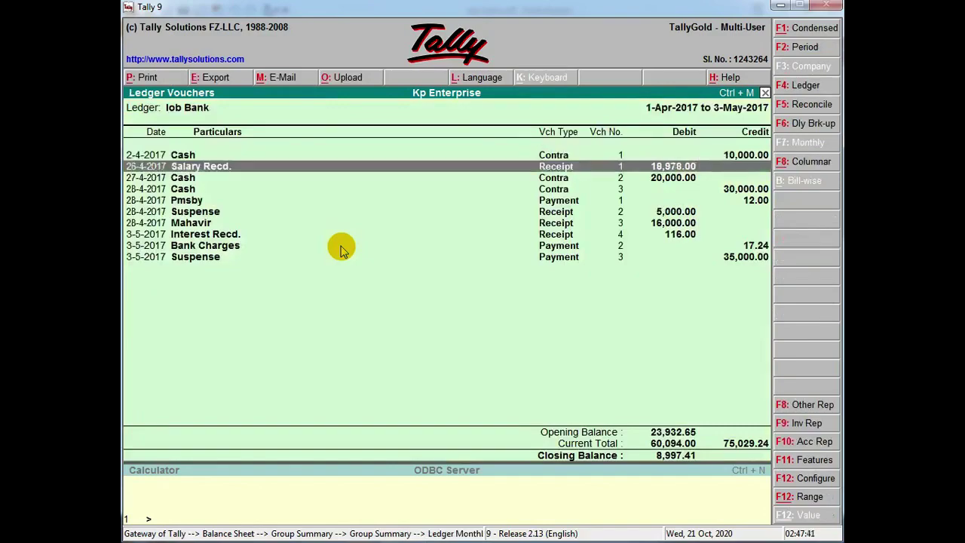
# - Review the remaining statement entries in iob bank.pdf, from the NEFT PMT IOB line through the second page's July 2017 to early 2018 transactions
pyautogui.hotkey('alt', 'Tab')
pyautogui.scroll(-5, 341, 249)
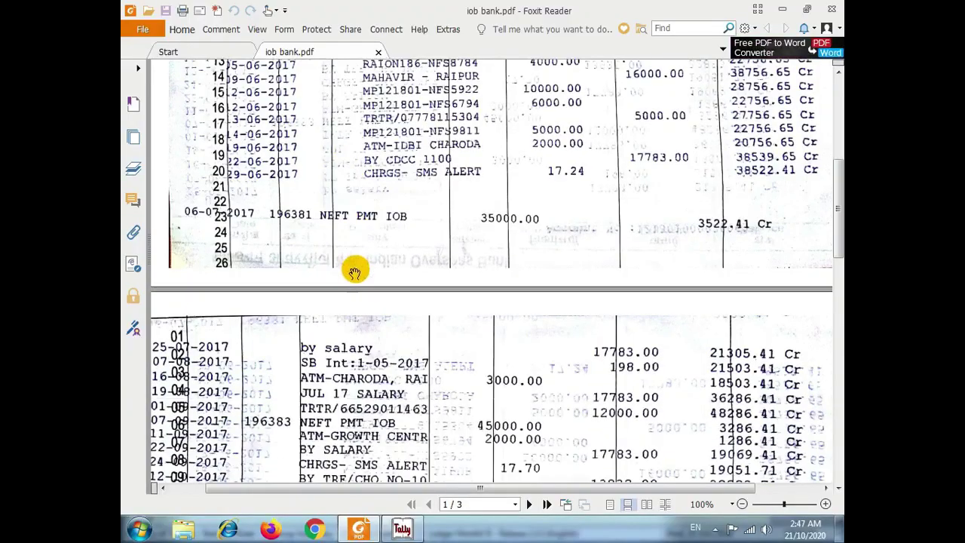
pyautogui.scroll(2, 359, 256)
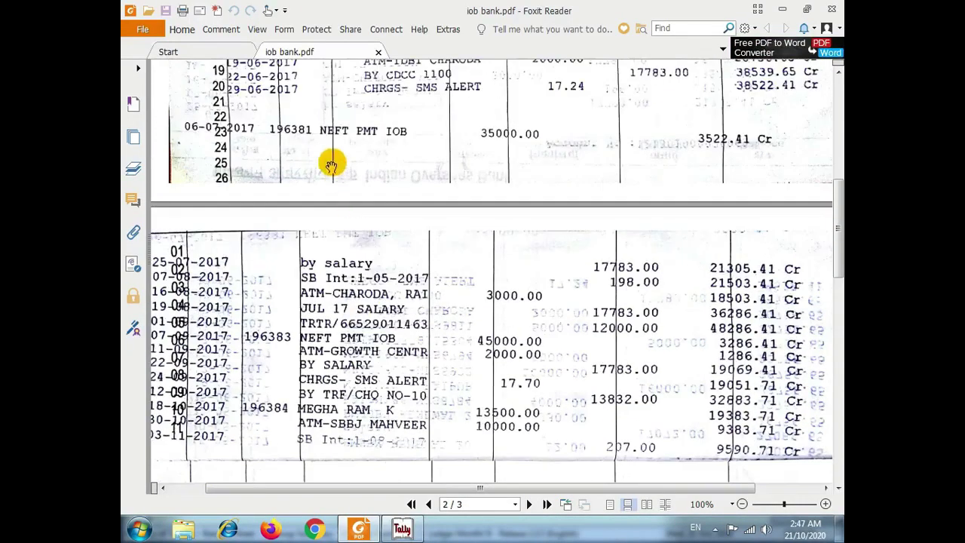
pyautogui.scroll(2, 350, 164)
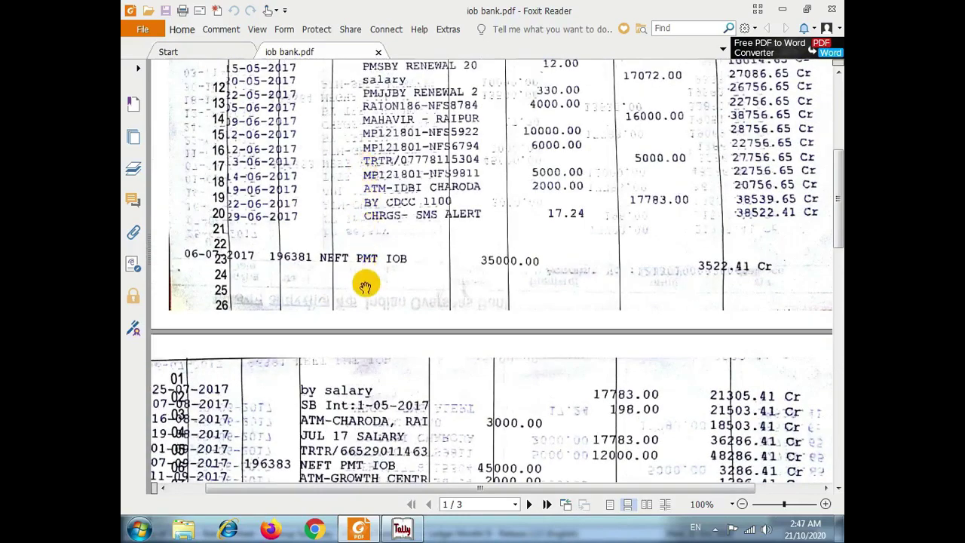
pyautogui.scroll(2, 366, 280)
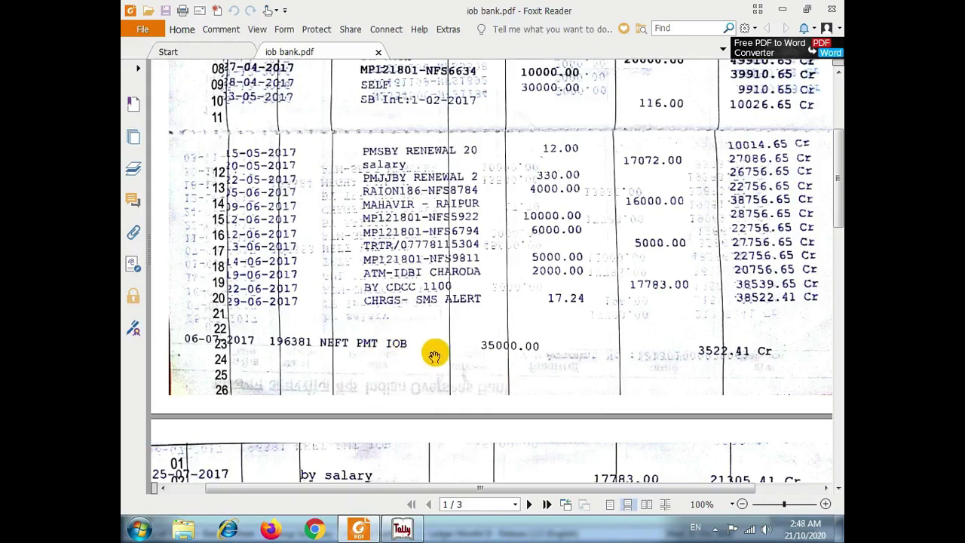
pyautogui.scroll(-3, 435, 354)
pyautogui.scroll(-3, 435, 350)
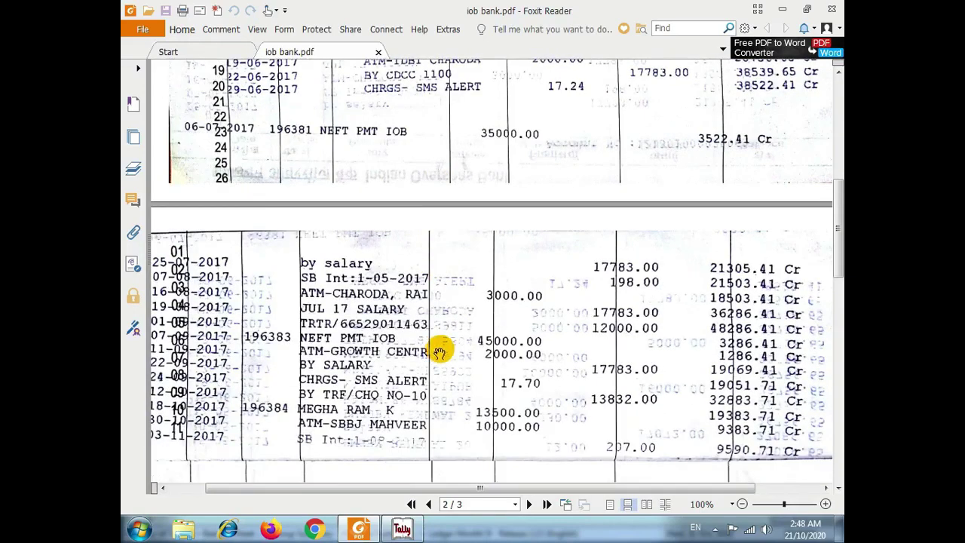
pyautogui.scroll(-2, 440, 352)
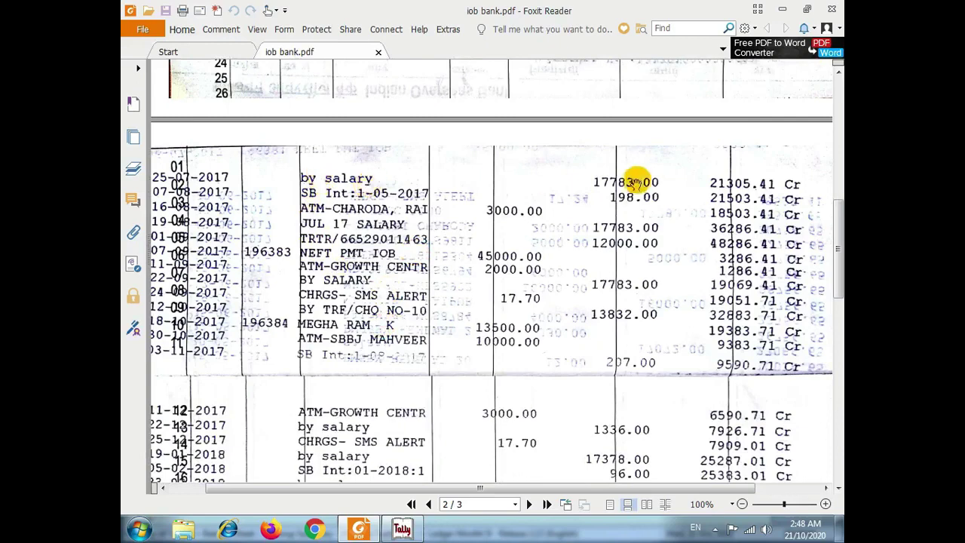
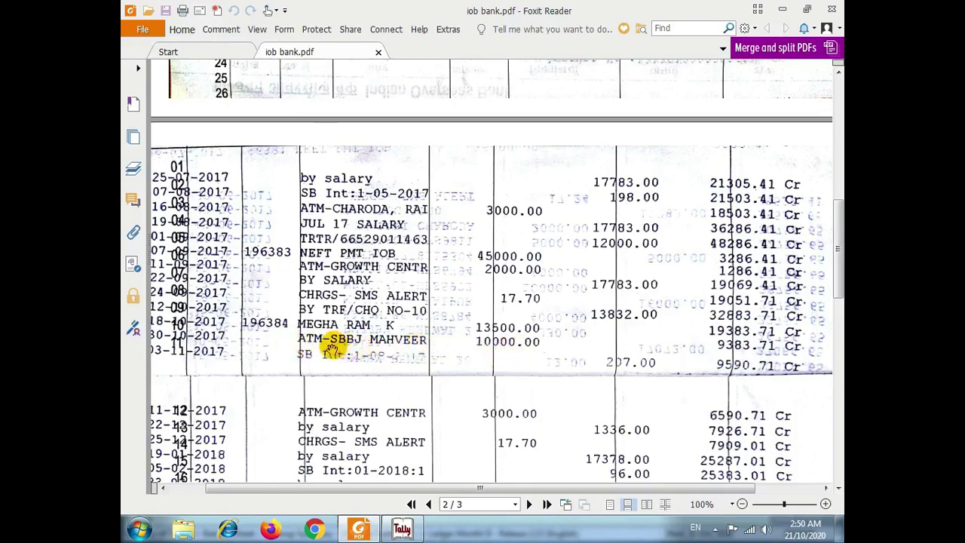
pyautogui.scroll(-1, 332, 343)
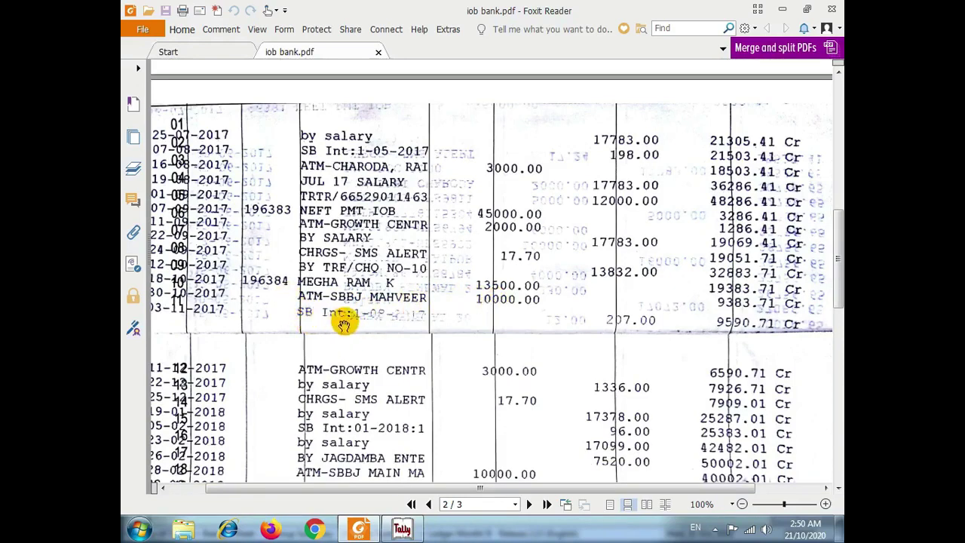
pyautogui.scroll(-1, 623, 343)
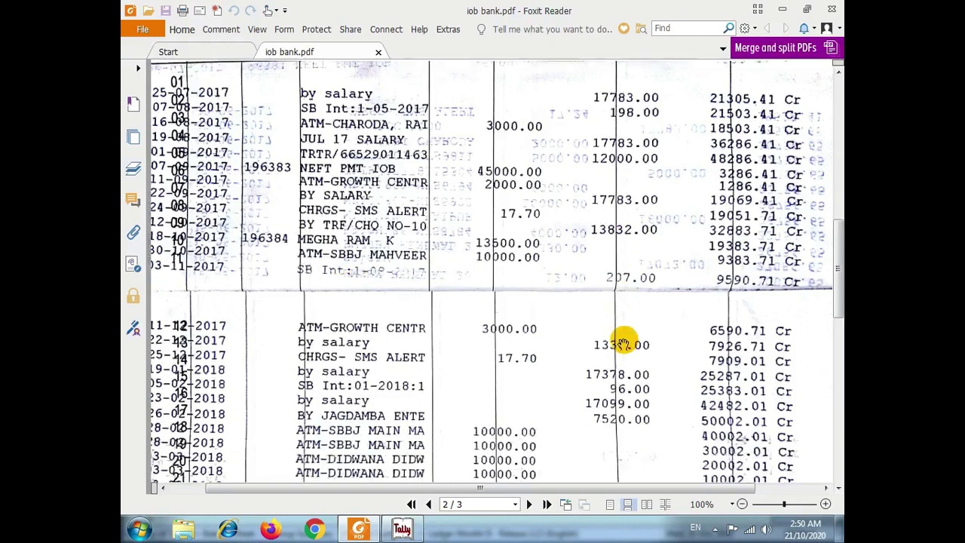
# - Examine the statement's remaining entries in iob bank.pdf through the 2018 transactions on the third page
pyautogui.scroll(-2, 623, 343)
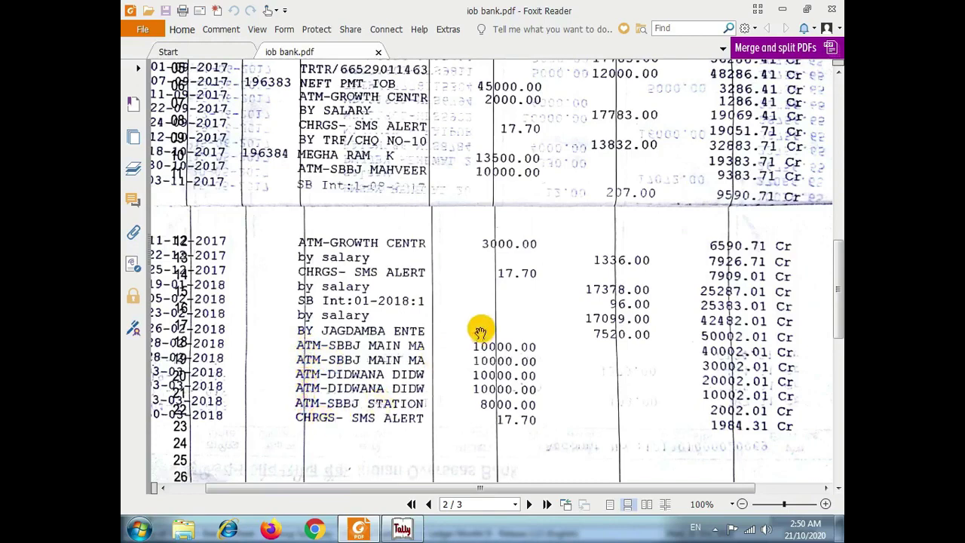
pyautogui.scroll(-4, 478, 332)
pyautogui.scroll(-6, 483, 343)
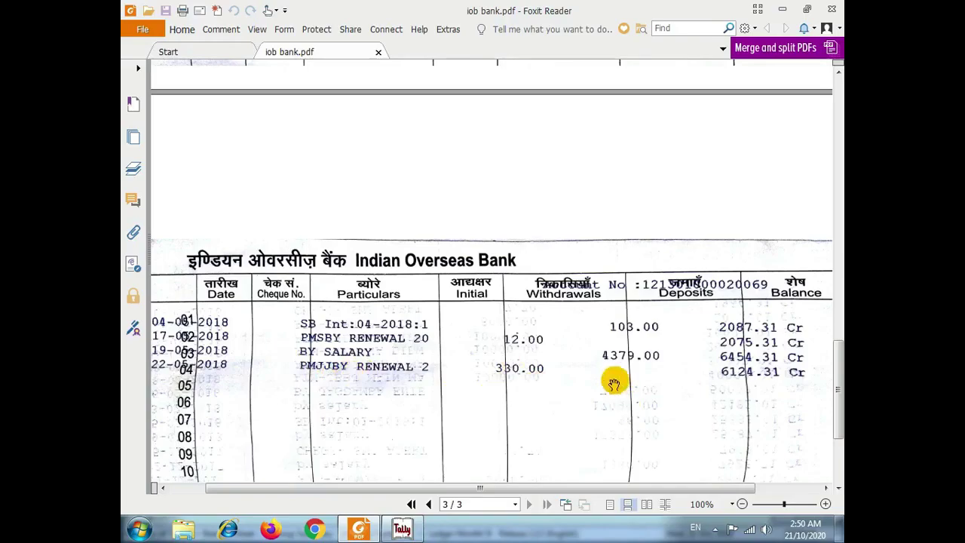
pyautogui.scroll(5, 615, 381)
pyautogui.scroll(10, 615, 381)
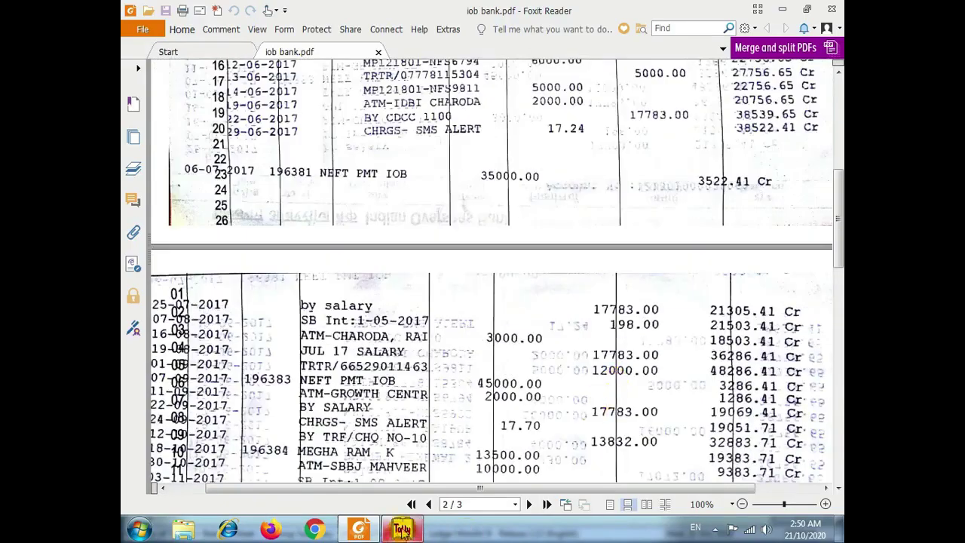
# - Compare the Iob Bank ledger vouchers in Tally with the first and second page entries of iob bank.pdf
pyautogui.click(402, 529)
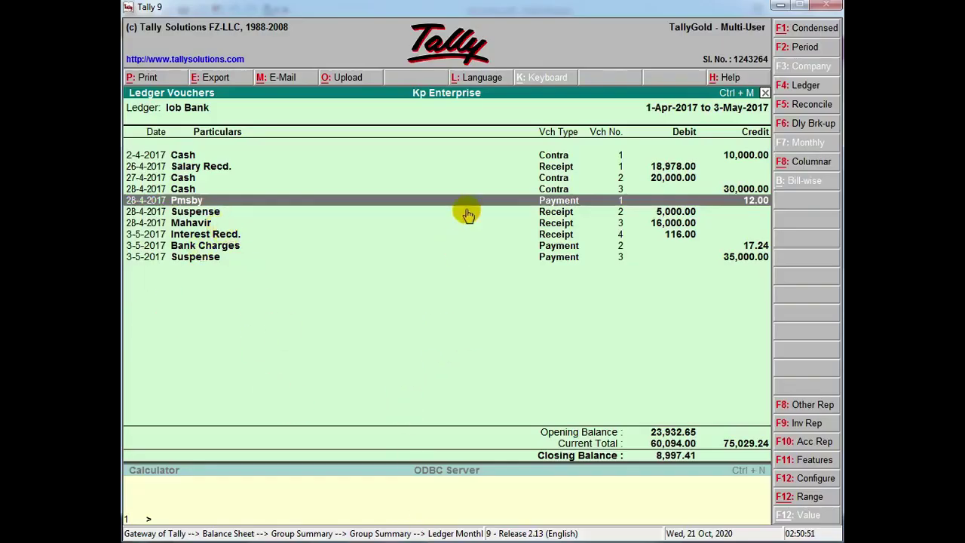
pyautogui.click(390, 525)
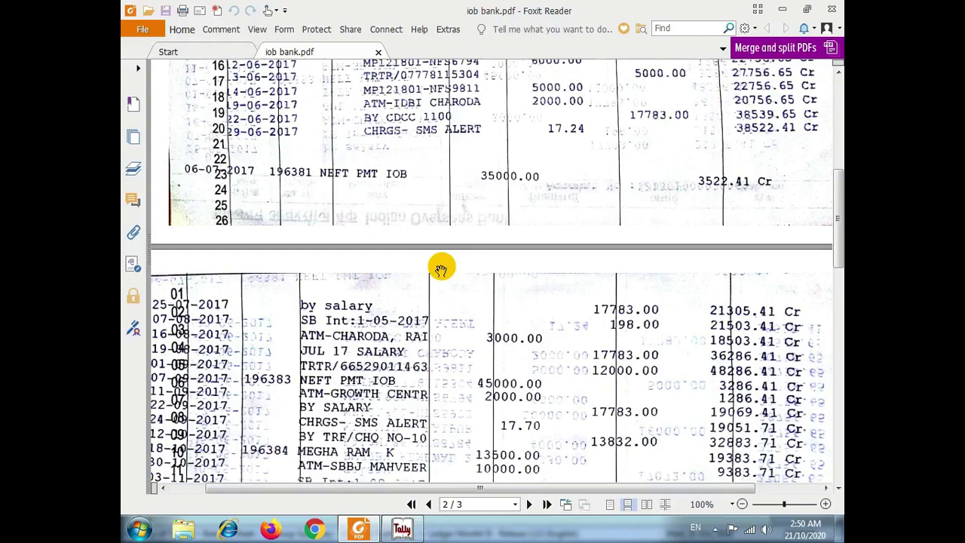
pyautogui.scroll(5, 469, 293)
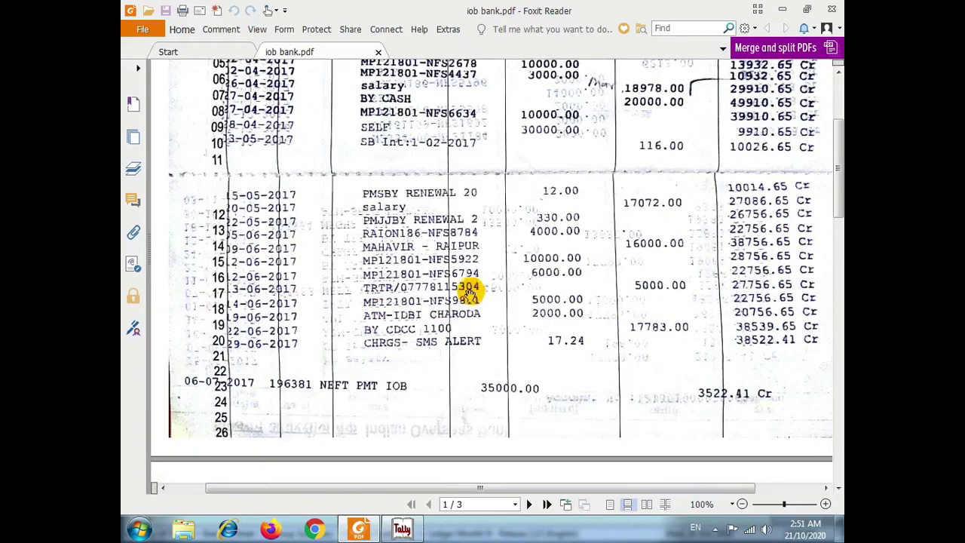
pyautogui.scroll(-15, 394, 259)
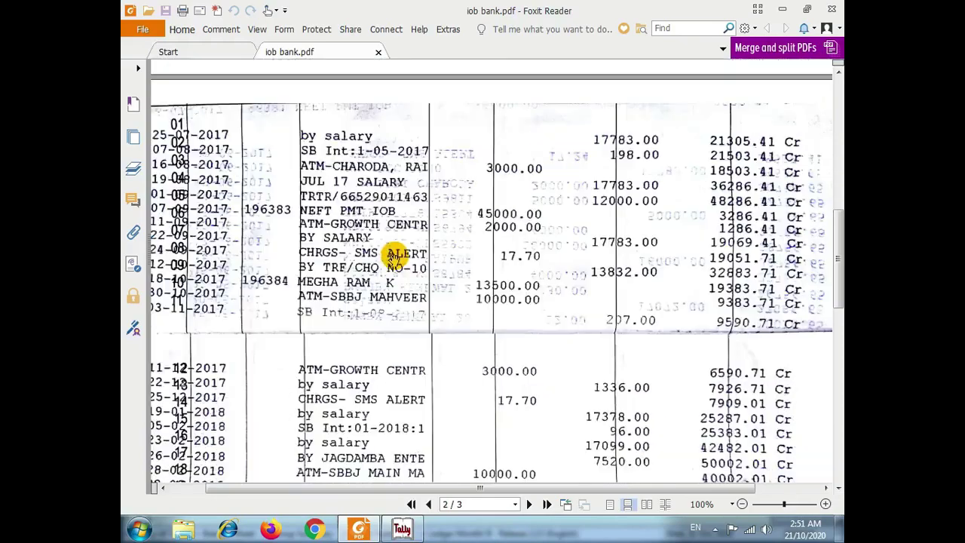
pyautogui.scroll(15, 394, 258)
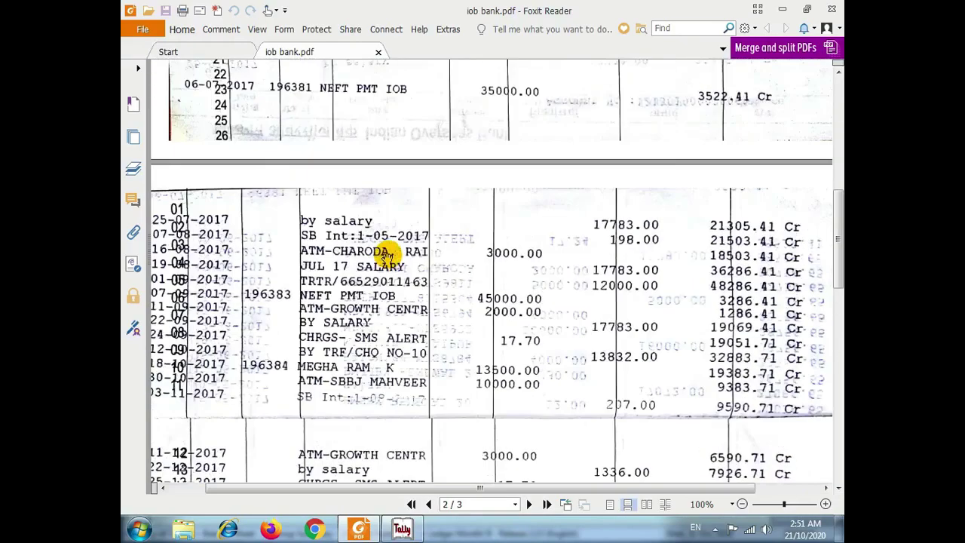
pyautogui.scroll(3, 387, 257)
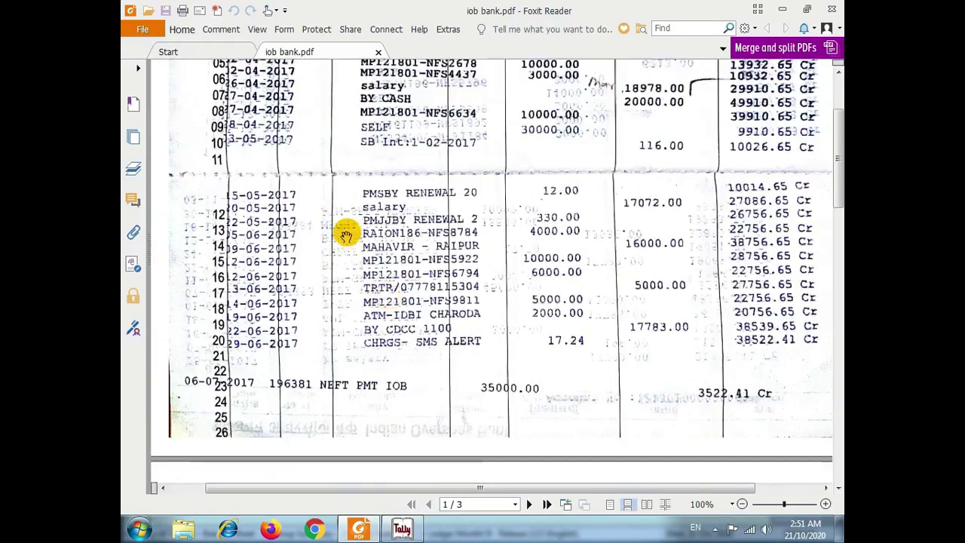
pyautogui.scroll(-13, 375, 324)
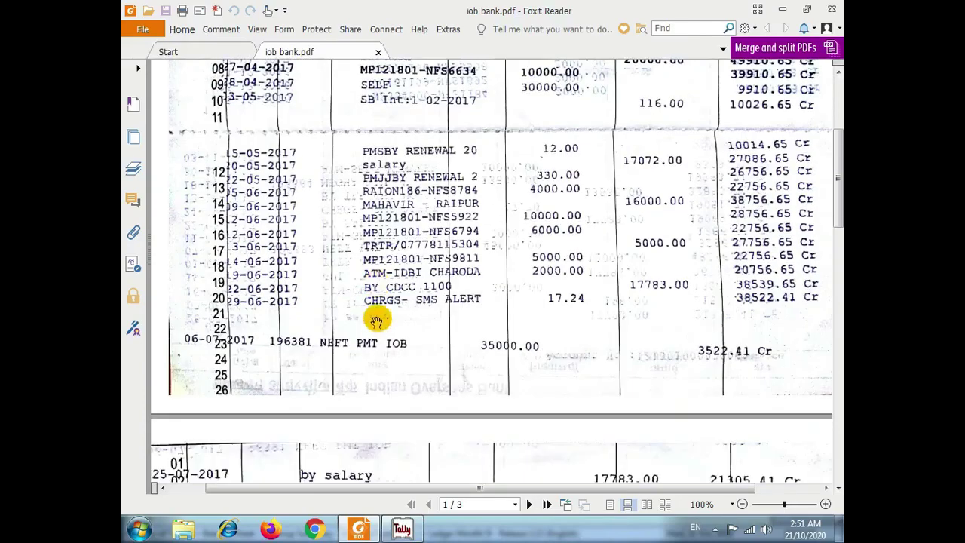
# - Switch to Tally and leave the Iob Bank ledger and balance sheet reports for the Gateway of Tally
pyautogui.click(402, 528)
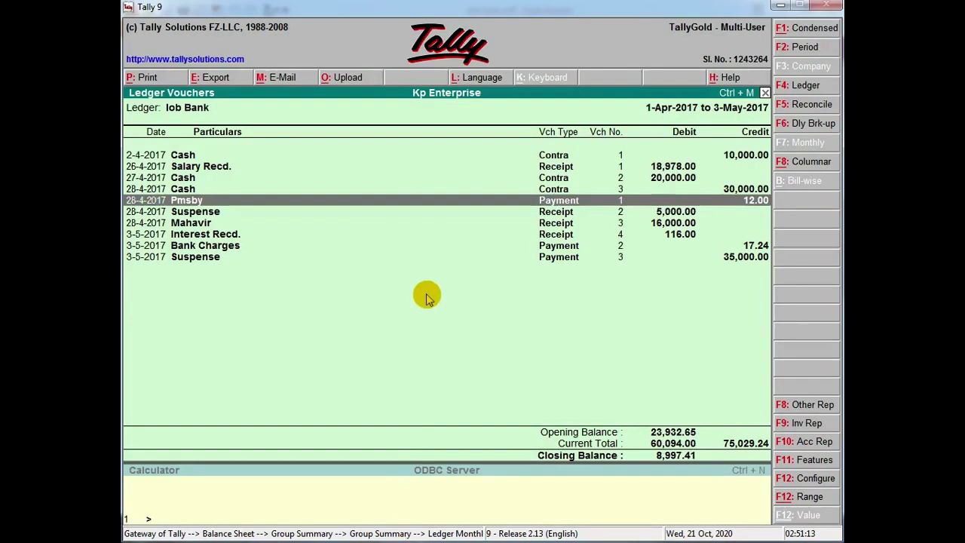
pyautogui.press('Escape')
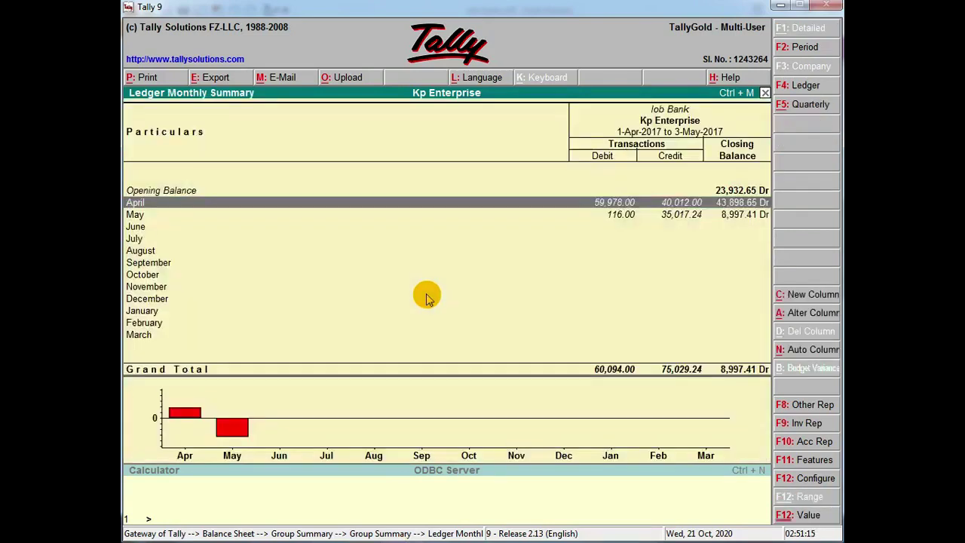
pyautogui.press('Escape')
pyautogui.press('Escape')
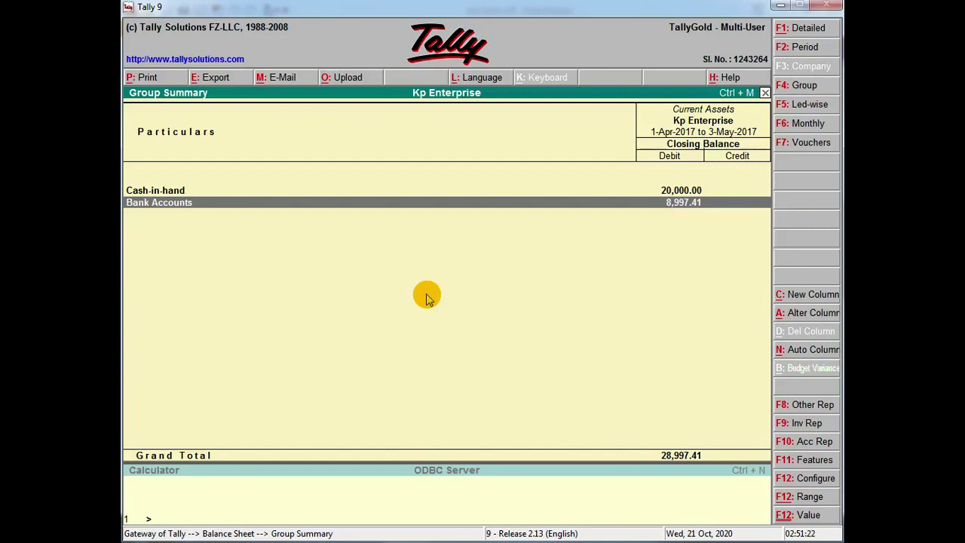
pyautogui.press('Escape')
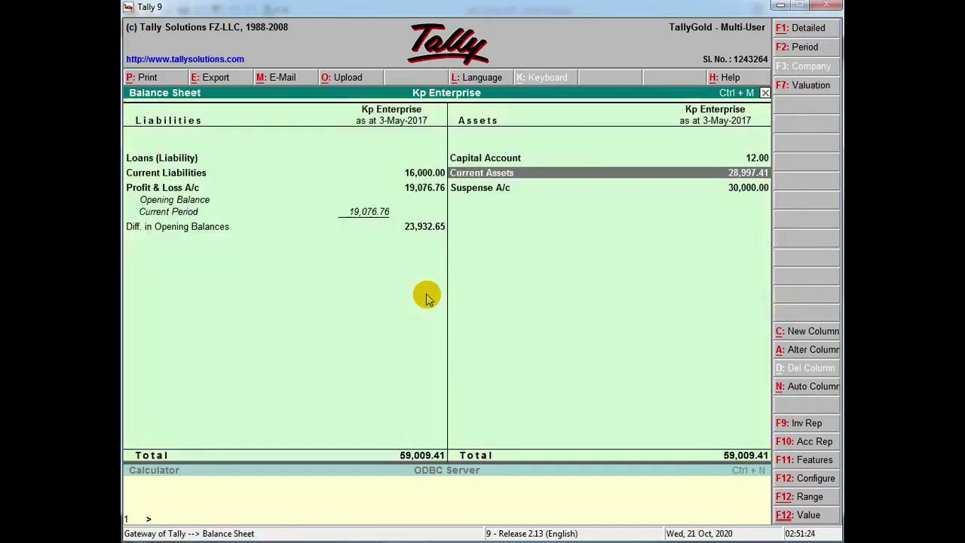
pyautogui.press('Escape')
# - Open the Balance Sheet and drill down through Suspense A/c to the Suspense ledger's monthly summary
pyautogui.press('Down')
pyautogui.press('Down')
pyautogui.press('Down')
pyautogui.press('Down')
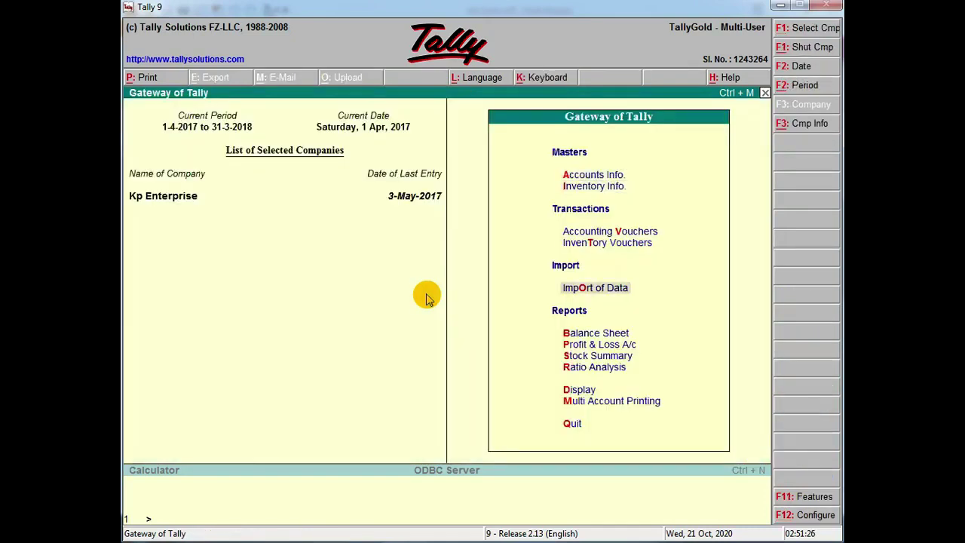
pyautogui.press('Down')
pyautogui.press('Down')
pyautogui.press('Up')
pyautogui.press('Return')
pyautogui.press('Down')
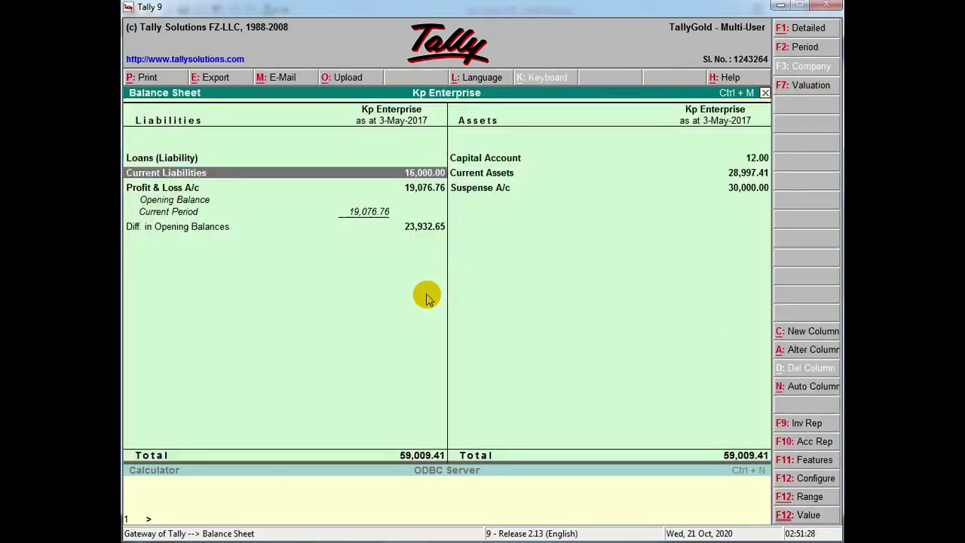
pyautogui.press('Down')
pyautogui.press('Right')
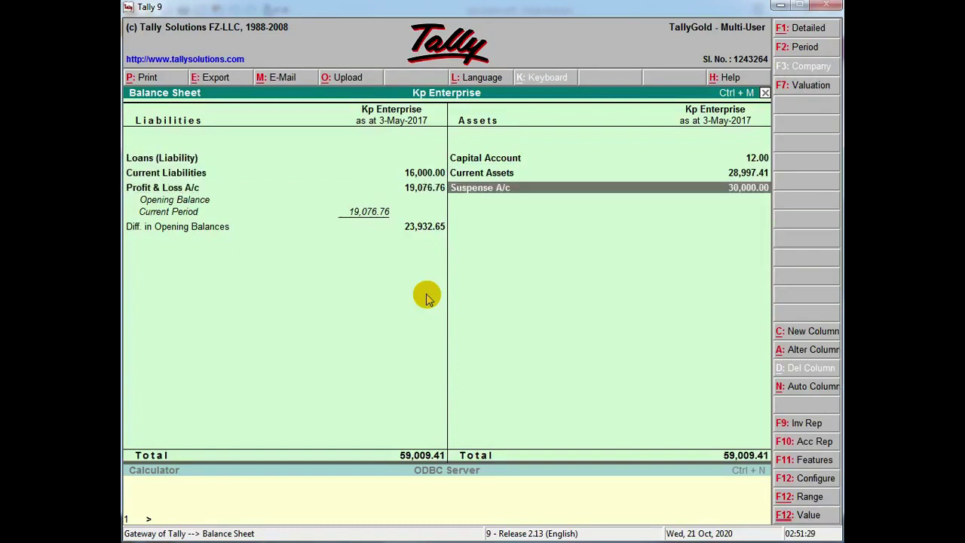
pyautogui.click(495, 194)
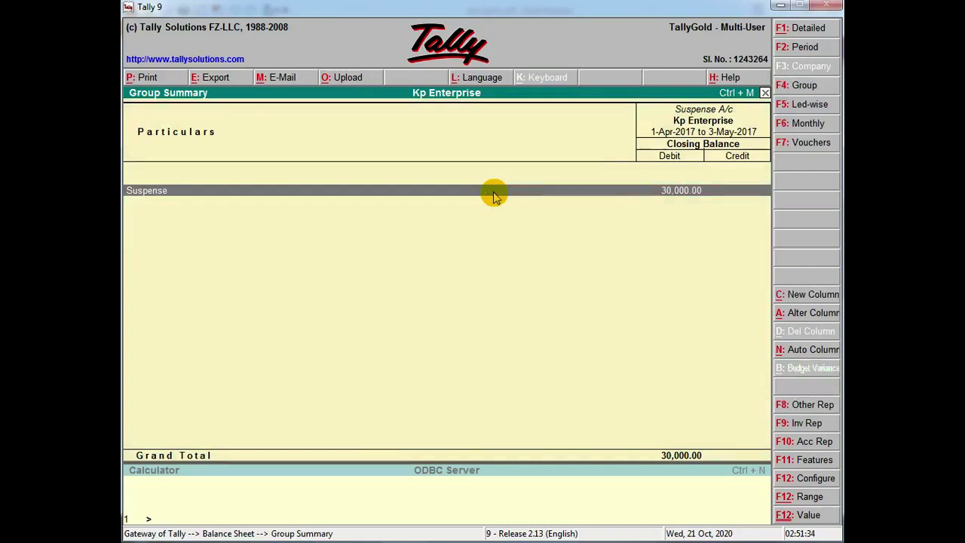
pyautogui.click(494, 195)
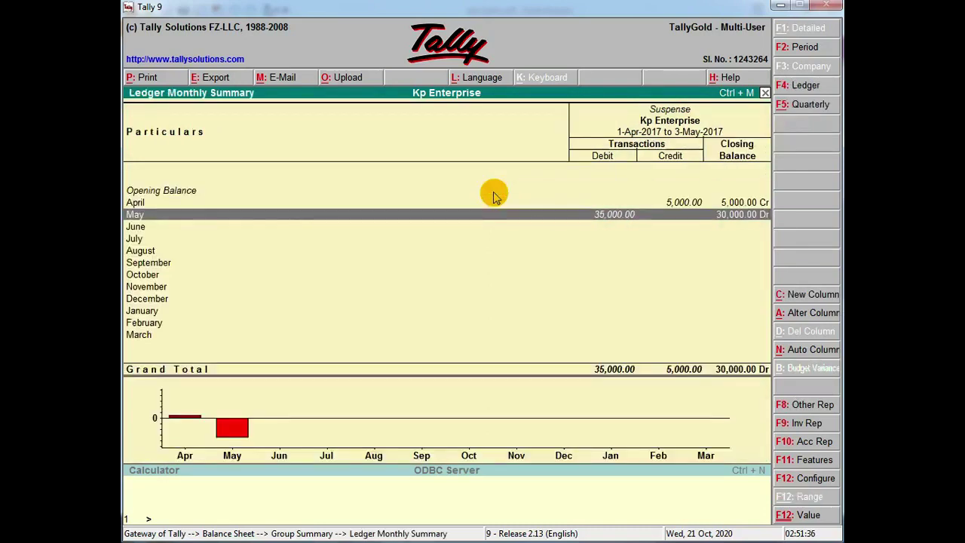
# - Open the Suspense ledger's April vouchers and set the report period to 1-Apr-2017 through 3-May-2017
pyautogui.press('Up')
pyautogui.press('Down')
pyautogui.press('Up')
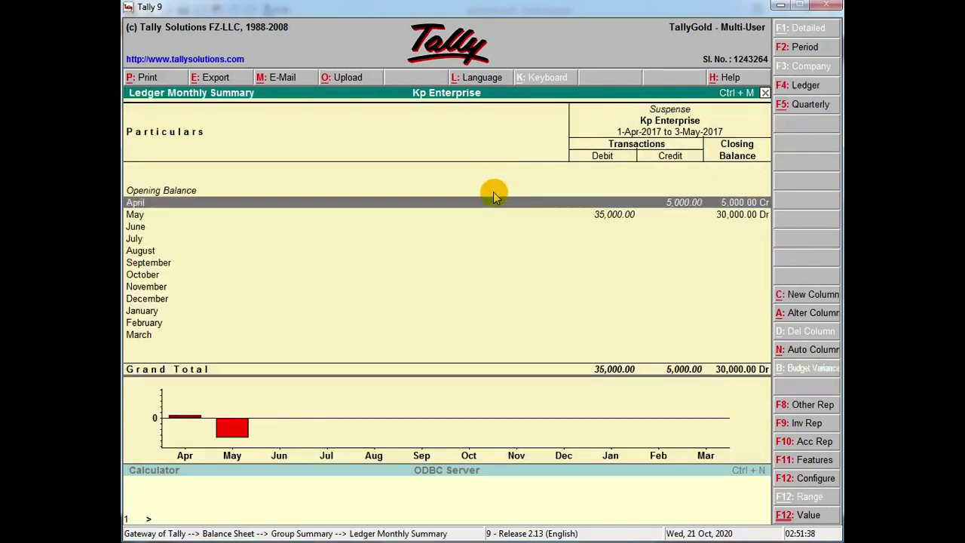
pyautogui.press('Down')
pyautogui.press('Up')
pyautogui.press('Down')
pyautogui.press('Up')
pyautogui.press('Return')
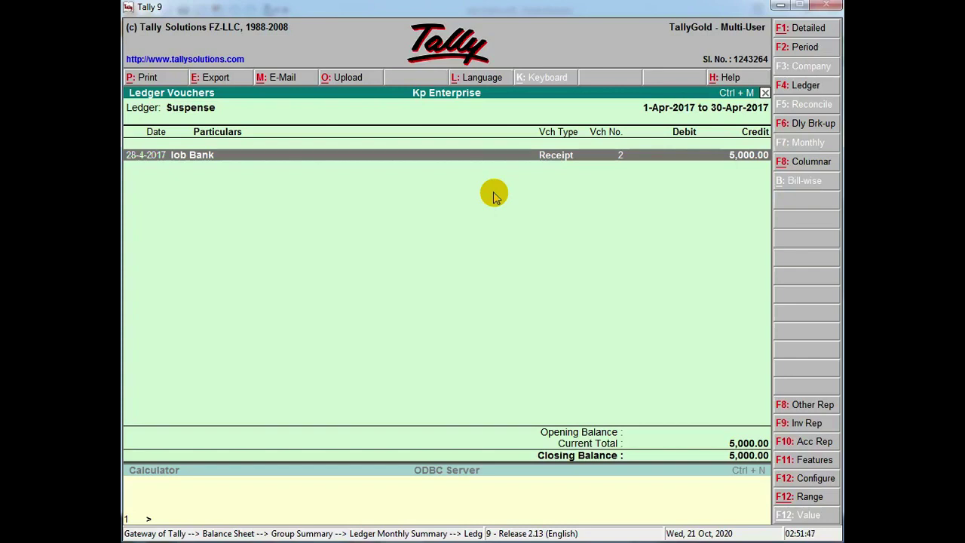
pyautogui.press('F2')
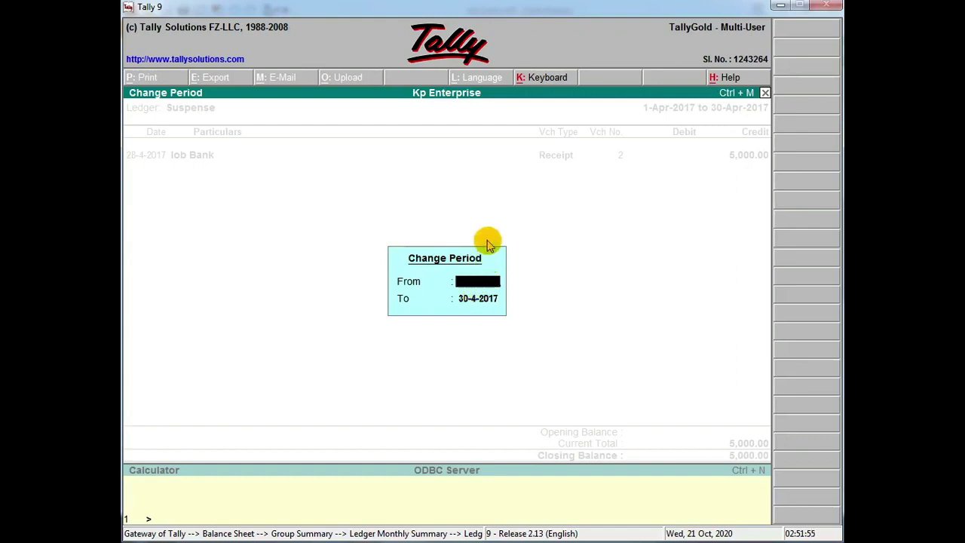
pyautogui.press('Return')
pyautogui.press('Return')
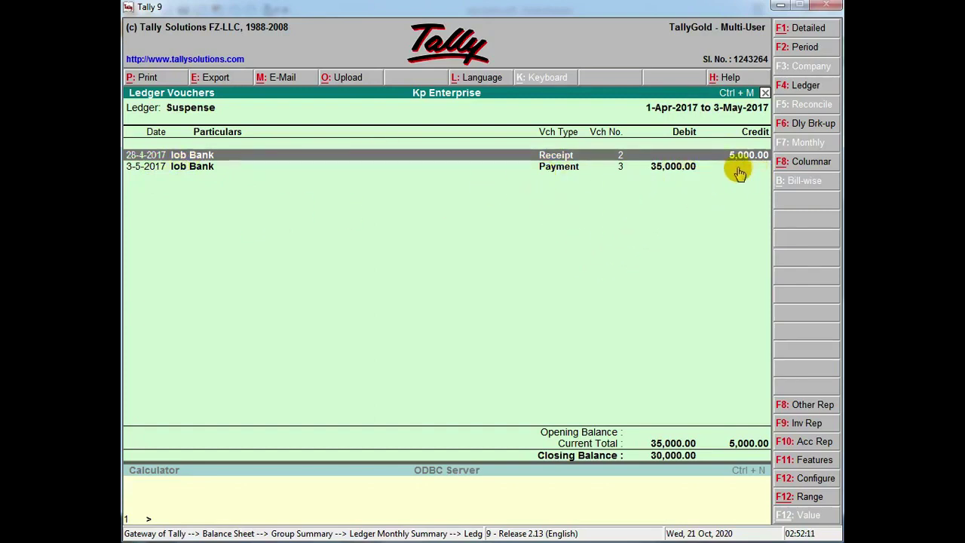
# - Replace Suspense with Mahavir as the credited ledger in Receipt voucher No. 2 dated 28-Apr-2017 and save it
pyautogui.press('Return')
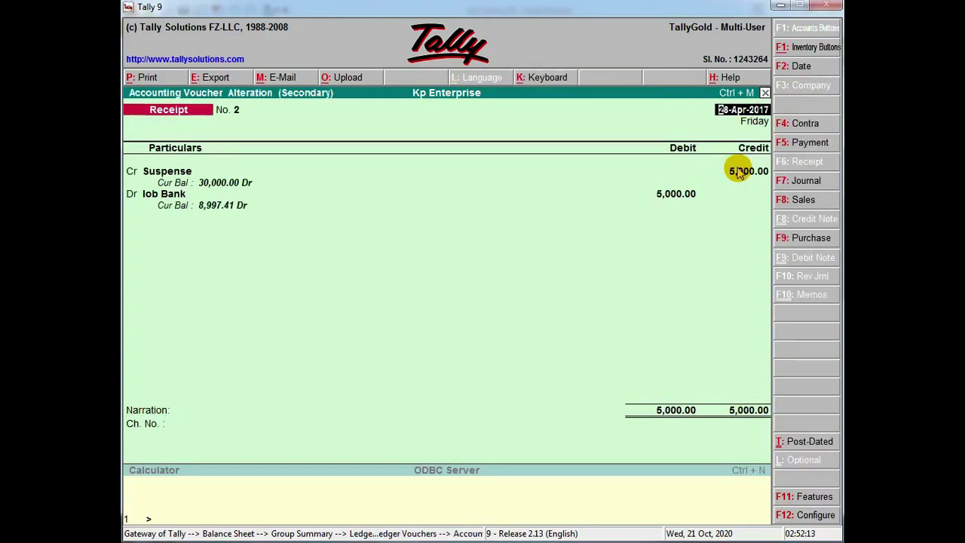
pyautogui.press('BackSpace')
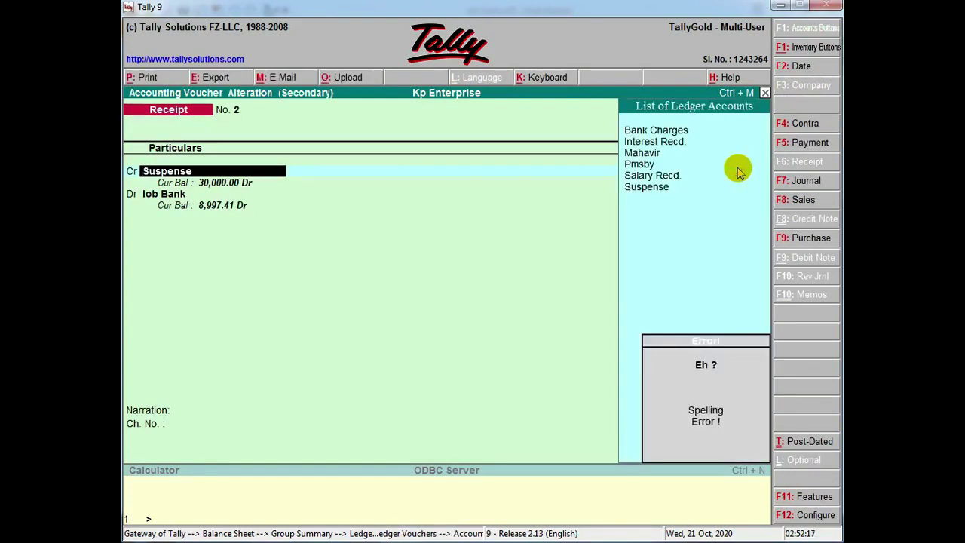
pyautogui.press('BackSpace')
pyautogui.press('BackSpace')
pyautogui.press('BackSpace')
pyautogui.press('BackSpace')
pyautogui.press('BackSpace')
pyautogui.press('BackSpace')
pyautogui.press('BackSpace')
pyautogui.press('BackSpace')
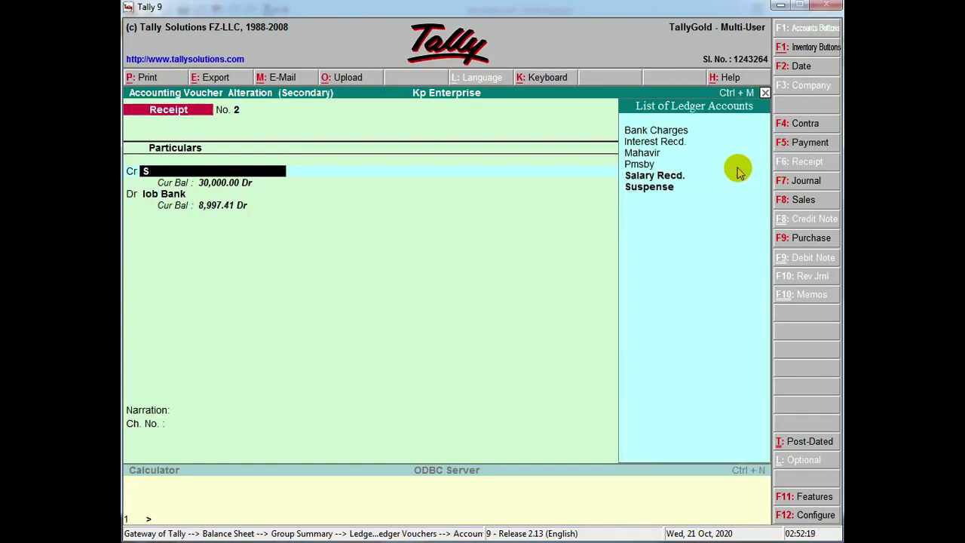
pyautogui.press('Up')
pyautogui.press('Up')
pyautogui.press('Up')
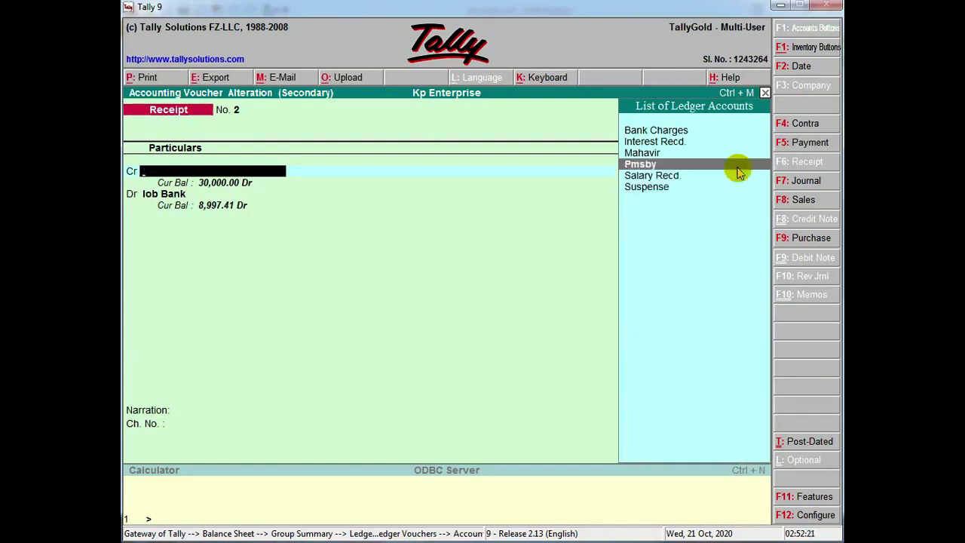
pyautogui.press('Return')
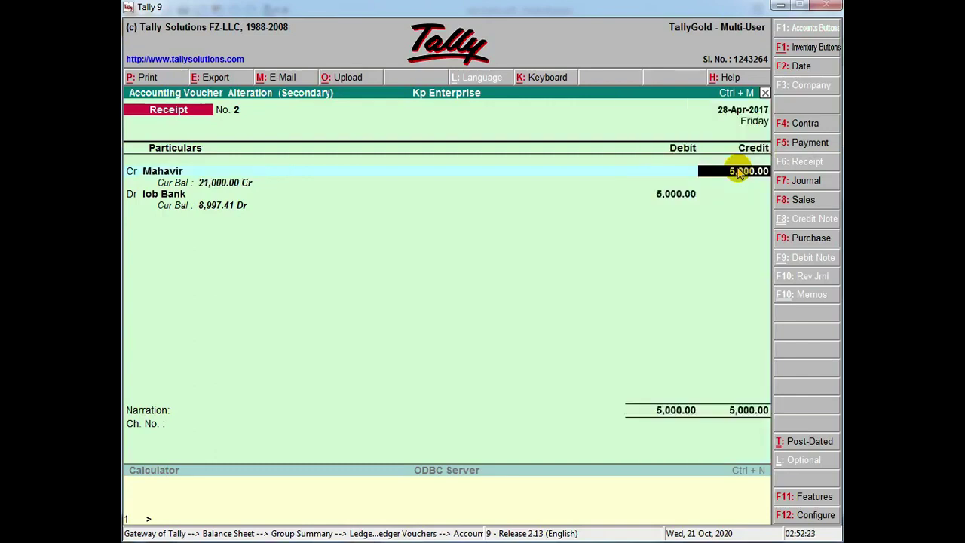
pyautogui.hotkey('ctrl', 'a')
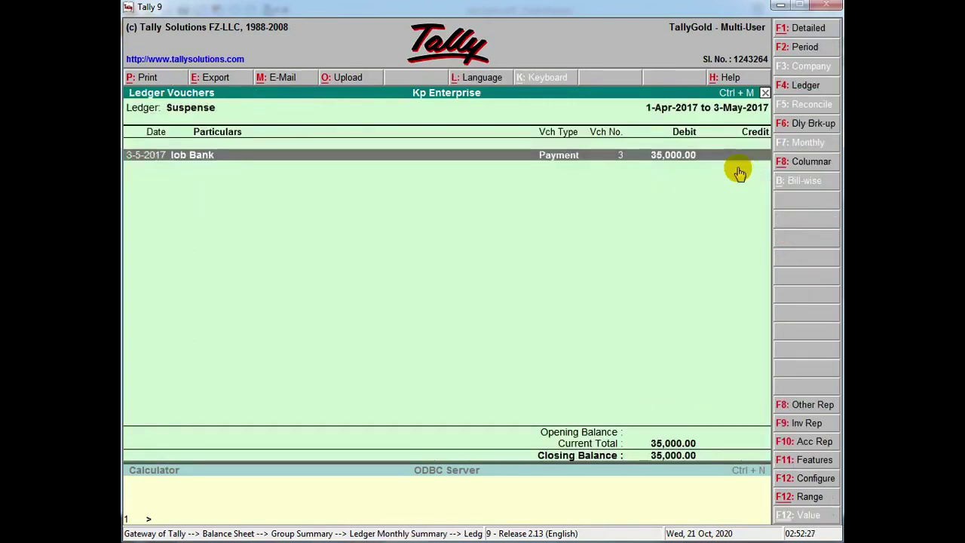
# - Review the Suspense ledger's monthly summary, its May voucher and the balance sheet, and return to the Gateway of Tally
pyautogui.press('Escape')
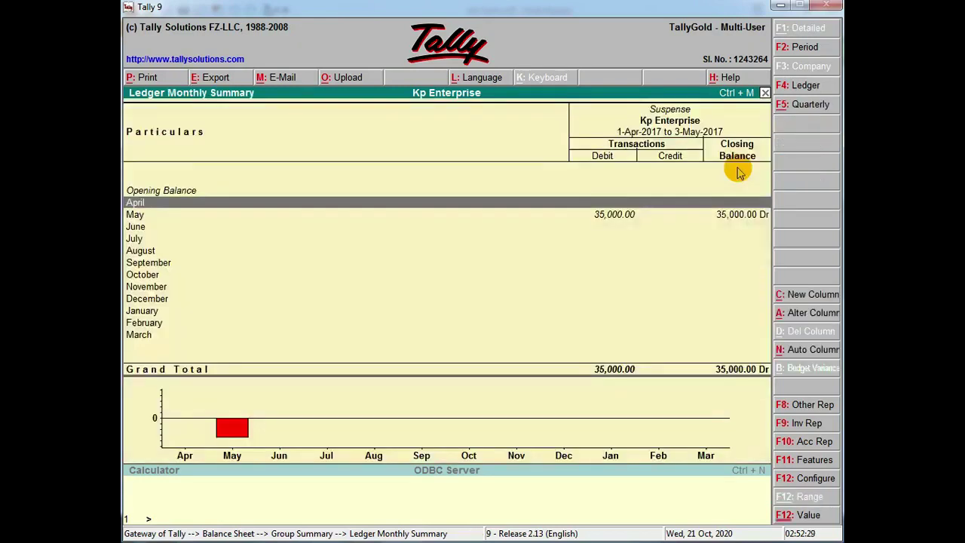
pyautogui.press('Down')
pyautogui.press('Up')
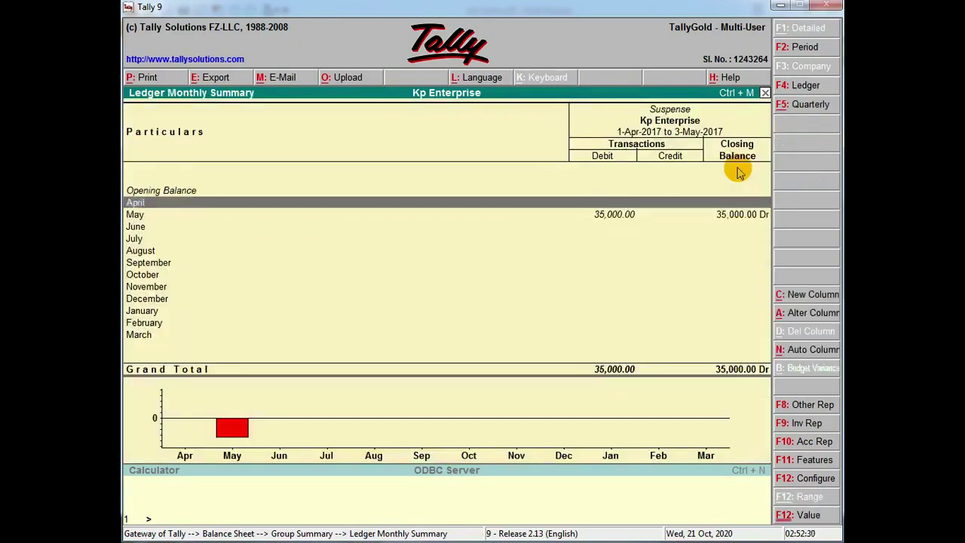
pyautogui.click(603, 225)
pyautogui.click(603, 226)
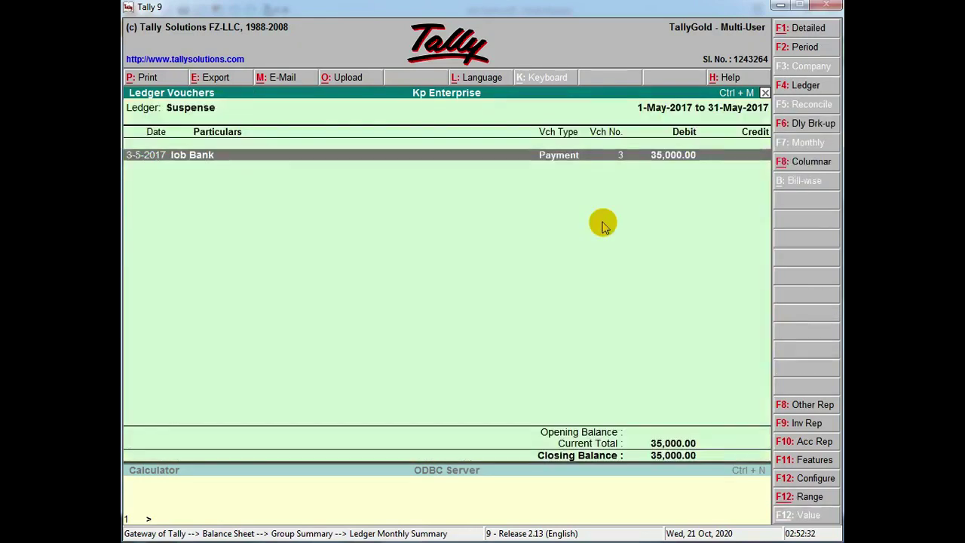
pyautogui.press('Escape')
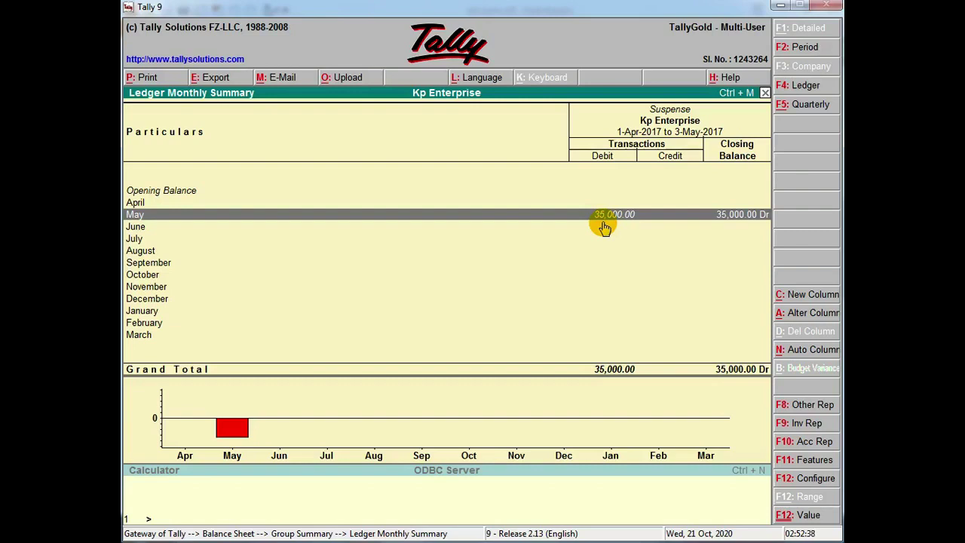
pyautogui.press('Escape')
pyautogui.press('Escape')
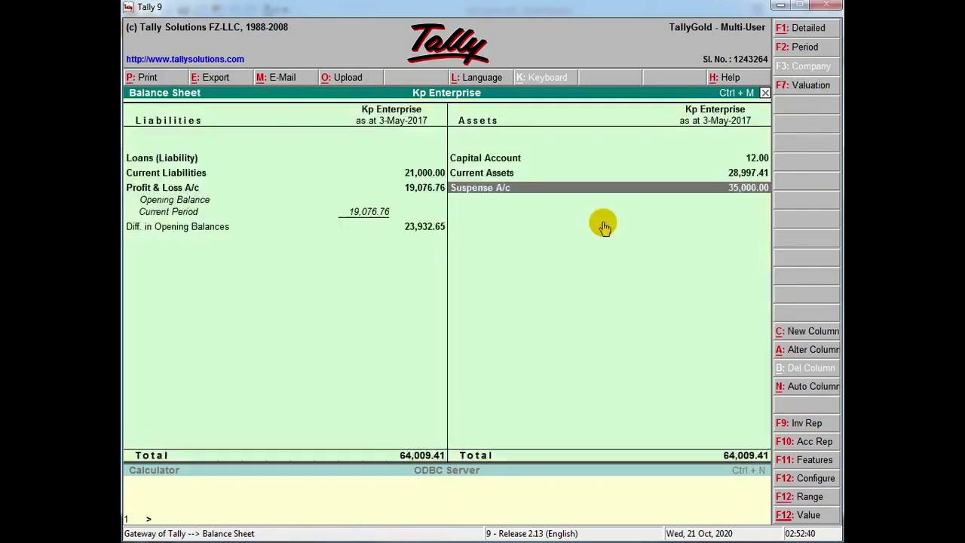
pyautogui.press('Up')
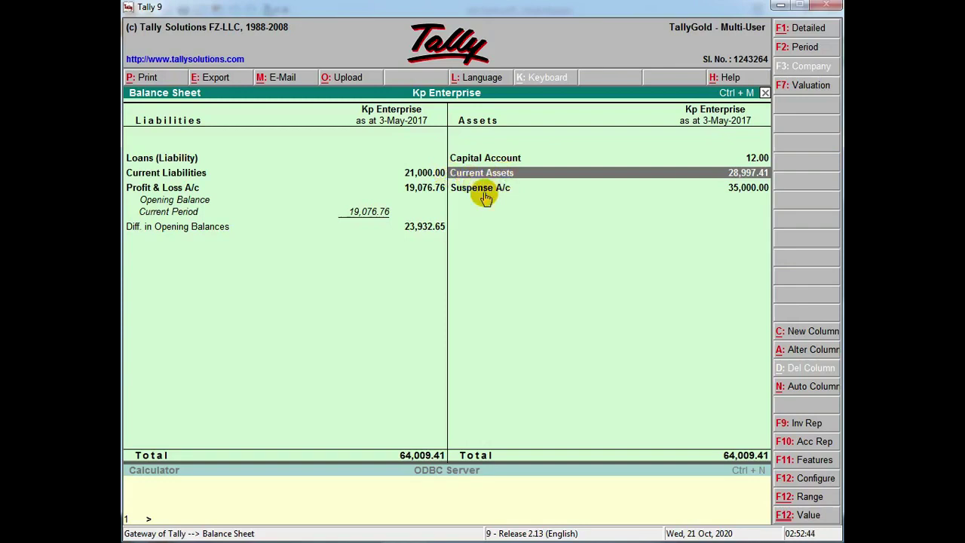
pyautogui.press('Escape')
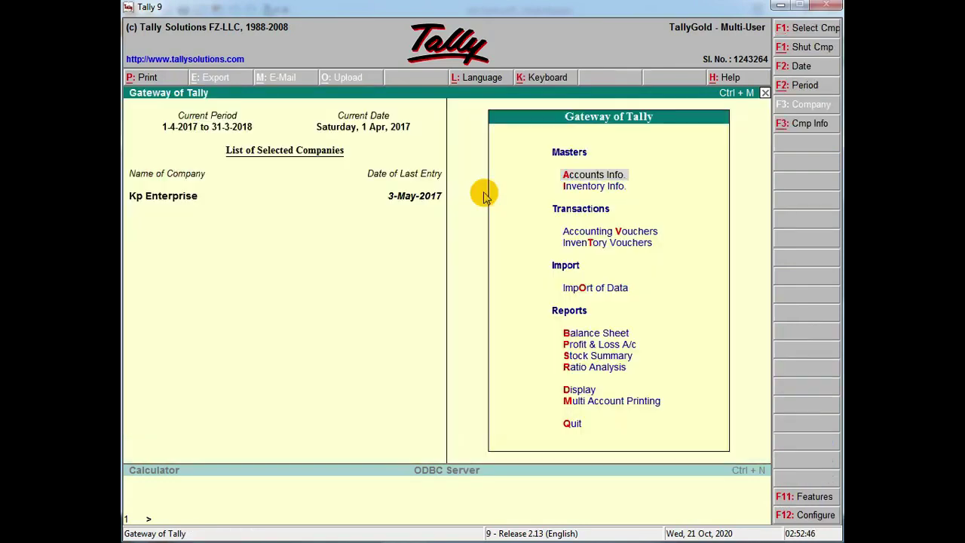
# - Review the statement entries on the second and first pages of iob bank.pdf and return to Tally
pyautogui.hotkey('alt', 'Tab')
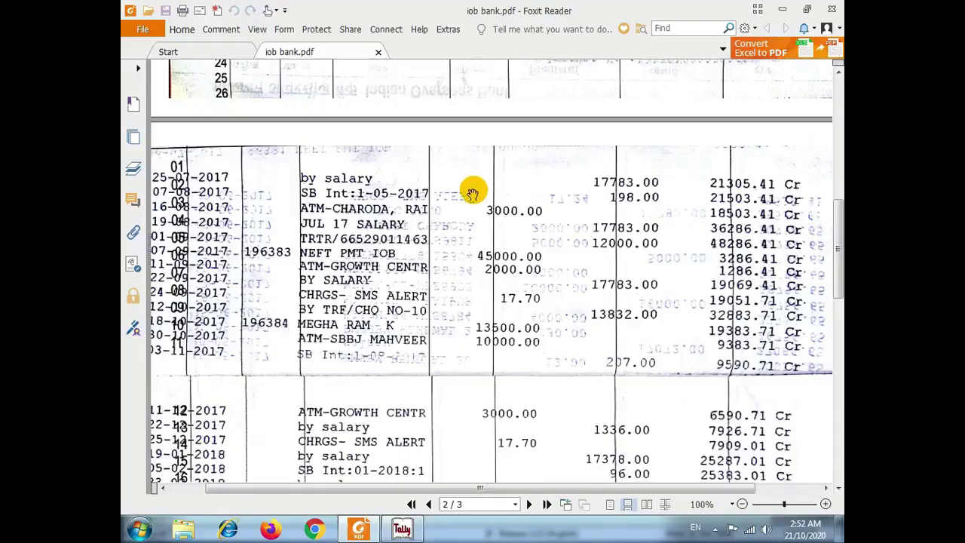
pyautogui.scroll(-5, 415, 317)
pyautogui.scroll(2, 415, 319)
pyautogui.hotkey('alt', 'Tab')
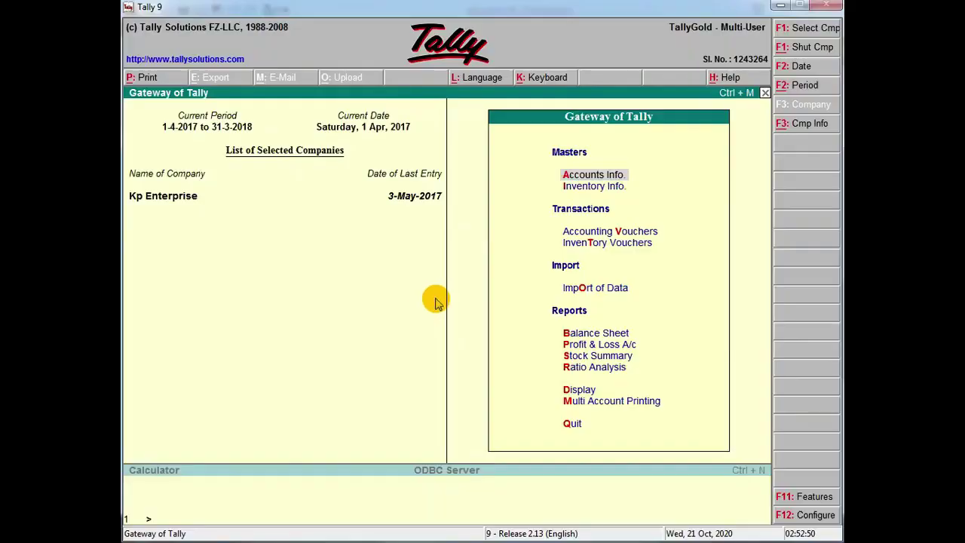
pyautogui.hotkey('alt', 'Tab')
pyautogui.scroll(5, 430, 297)
pyautogui.scroll(10, 435, 301)
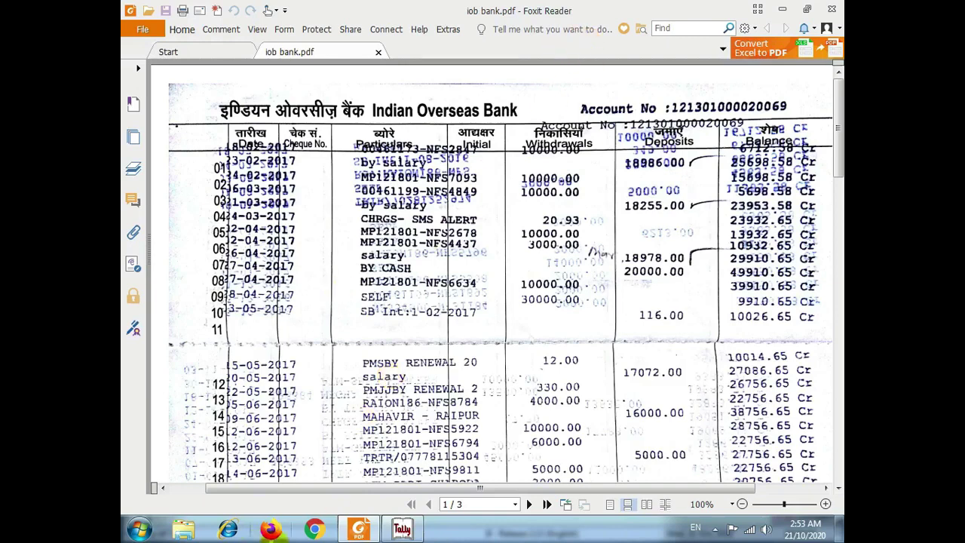
pyautogui.click(400, 530)
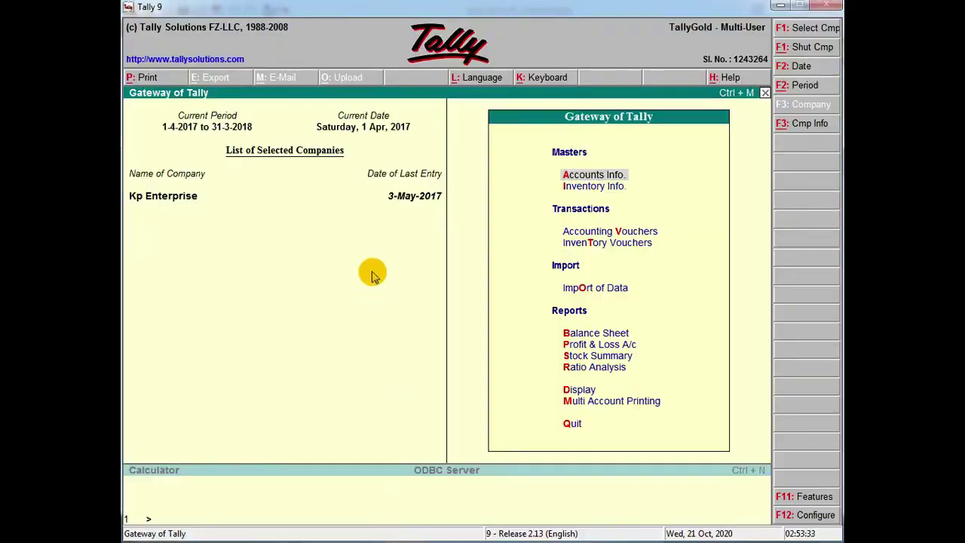